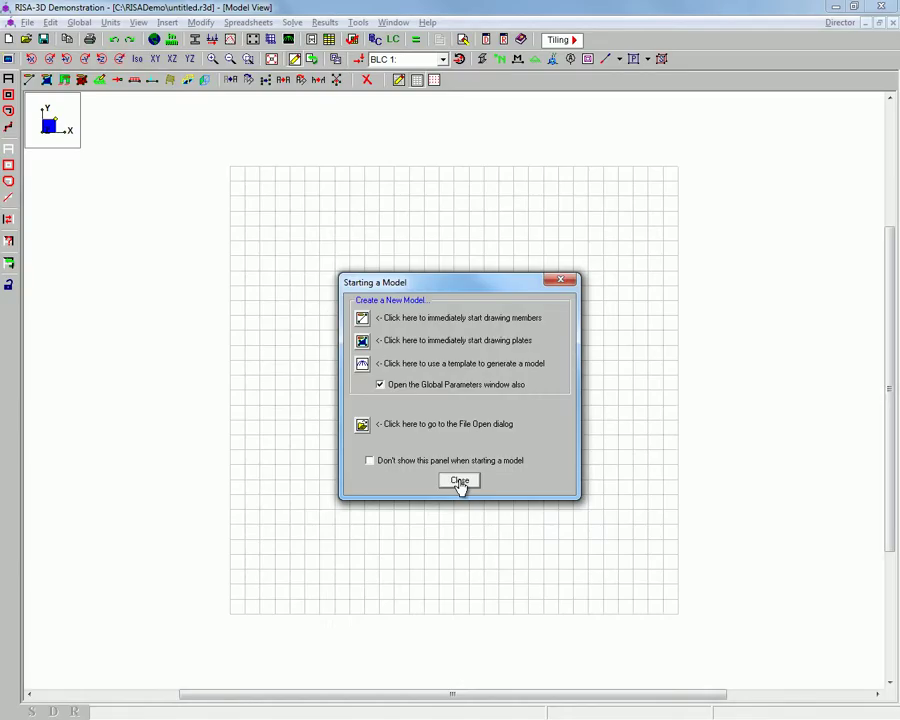
Step: Close the Starting a Model panel to reveal the empty untitled model grid
click(460, 481)
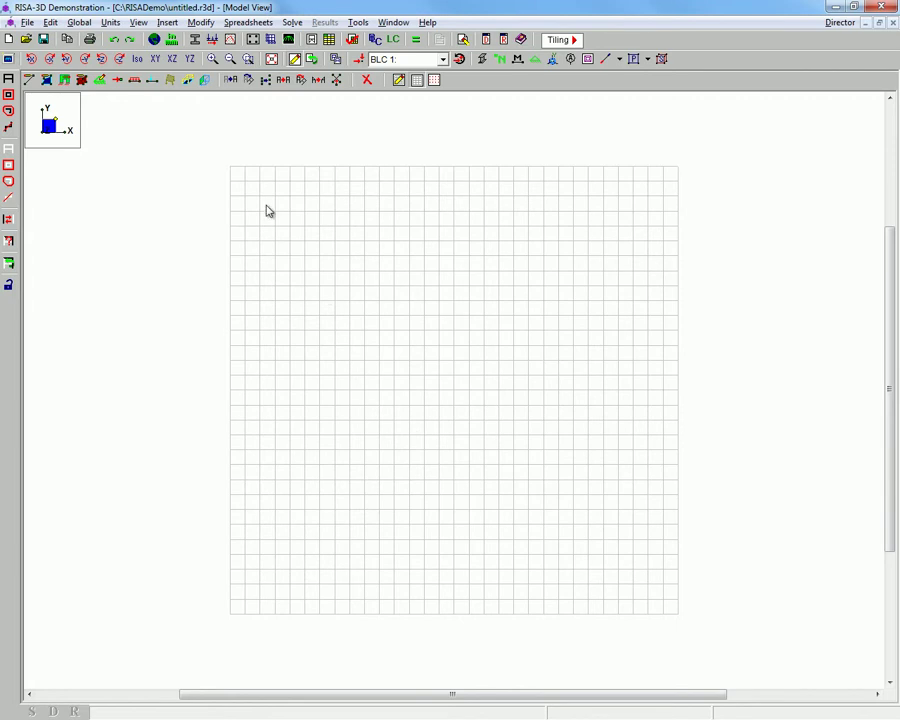
Step: Reduce the Global Parameters number of sections from 5 to 4
click(84, 23)
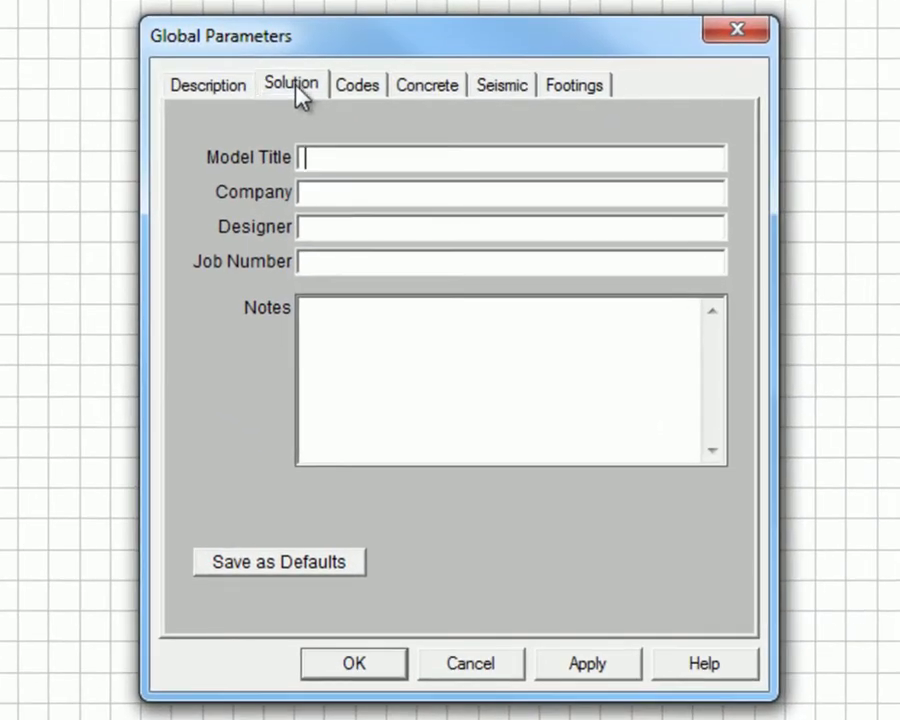
click(296, 86)
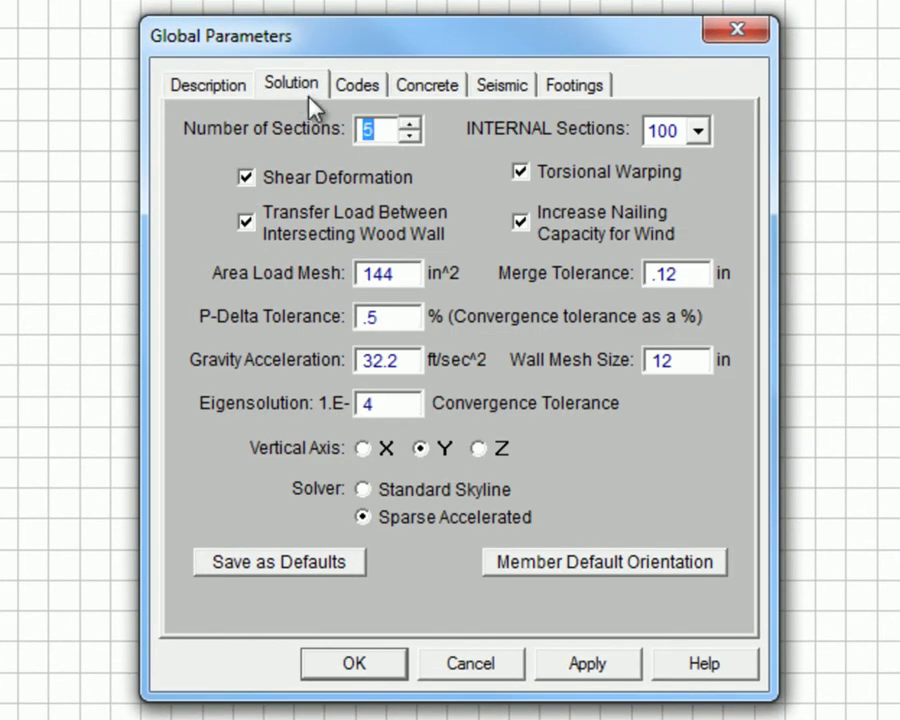
click(408, 138)
Step: Set the hot rolled steel code to AISC 9th: ASD, review the concrete and seismic settings, and apply
click(374, 88)
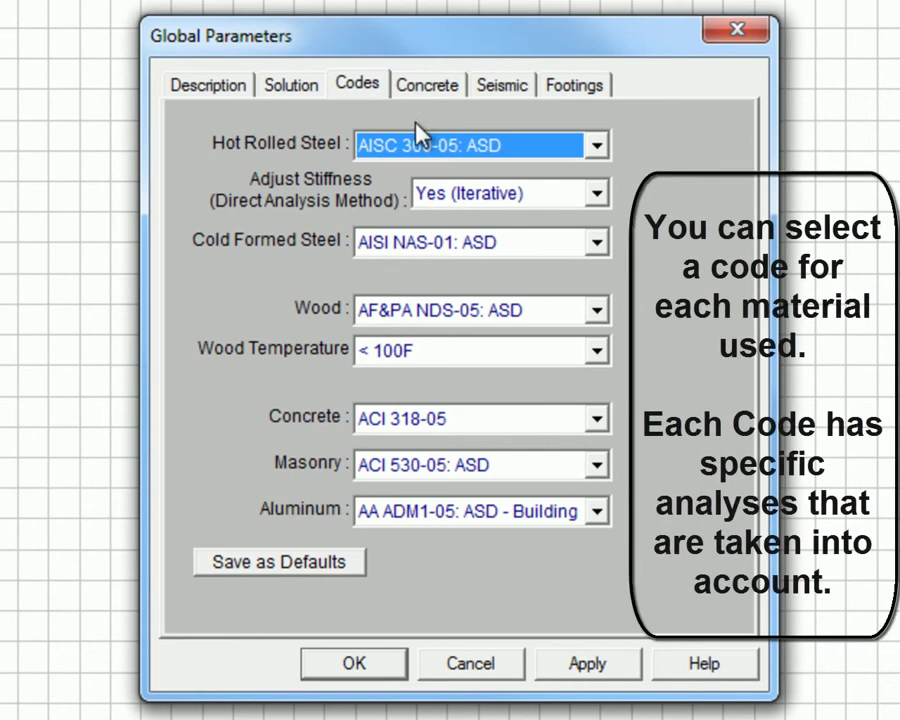
click(595, 150)
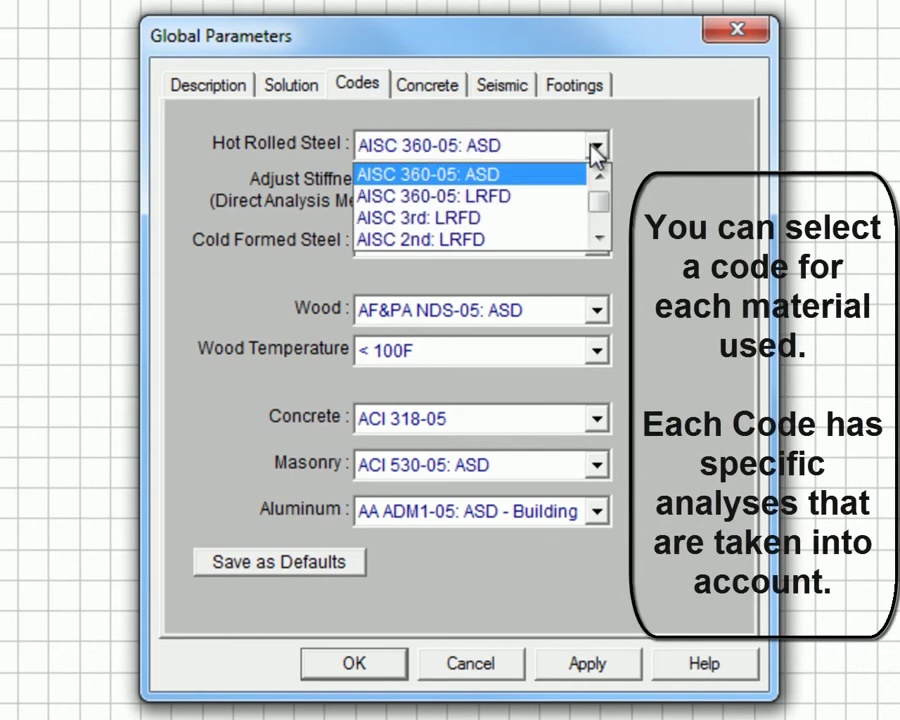
click(604, 238)
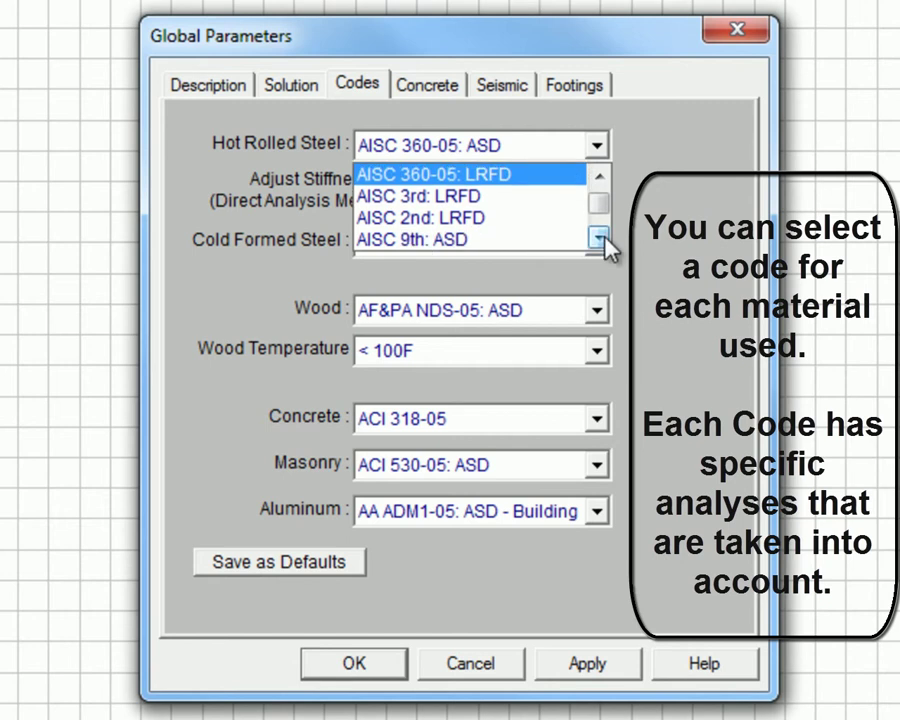
click(604, 238)
click(534, 220)
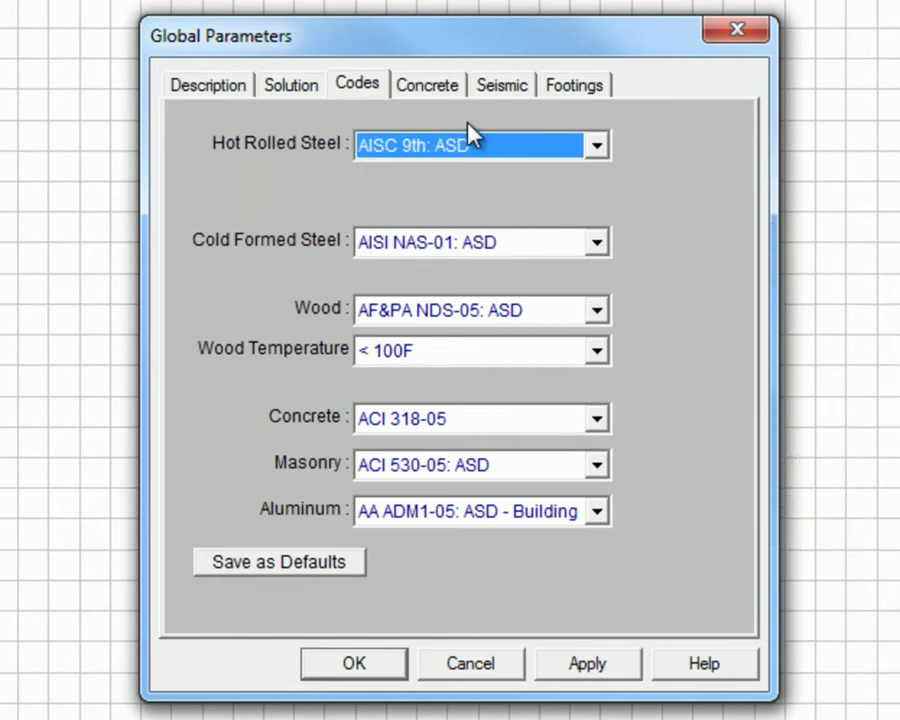
click(434, 90)
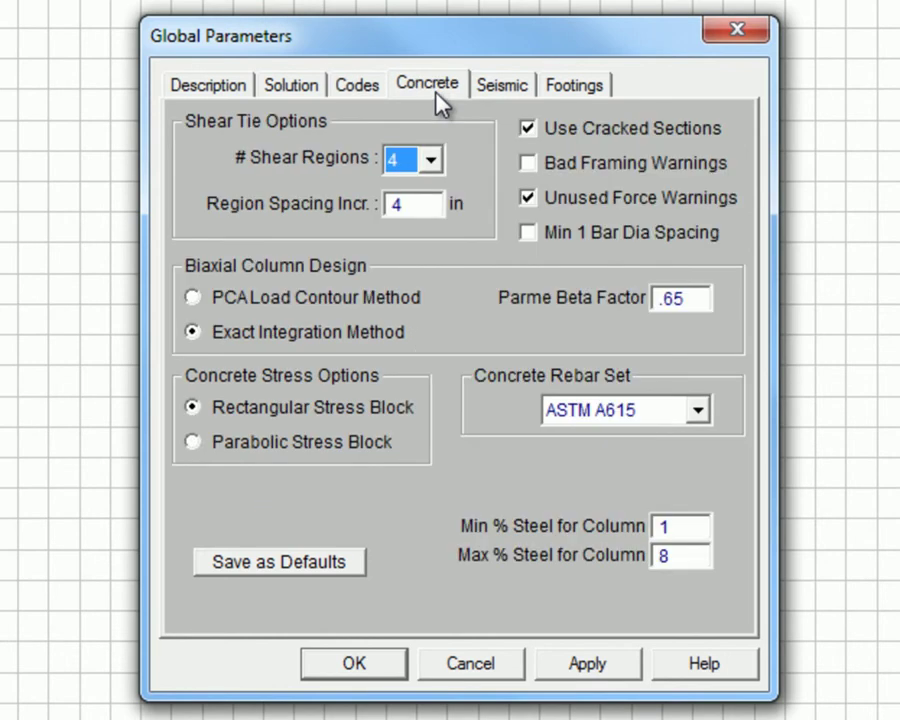
click(489, 95)
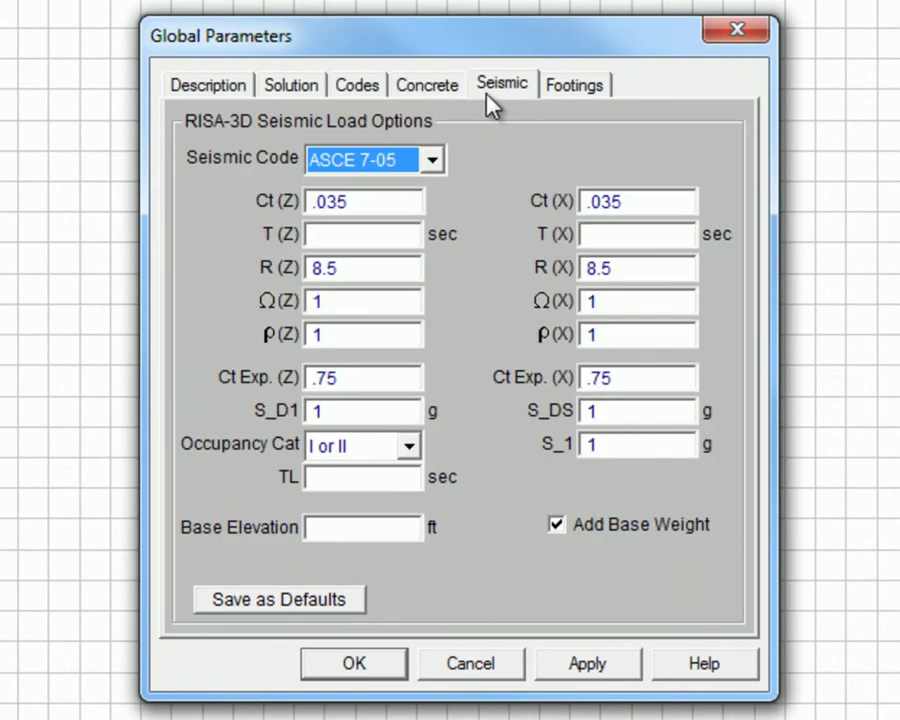
click(380, 662)
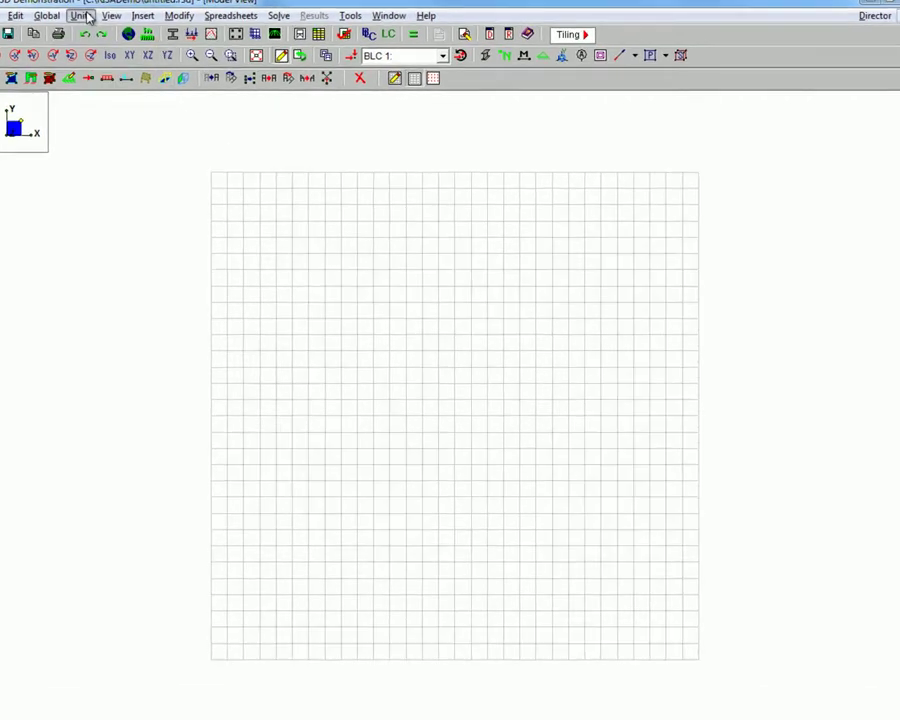
click(86, 18)
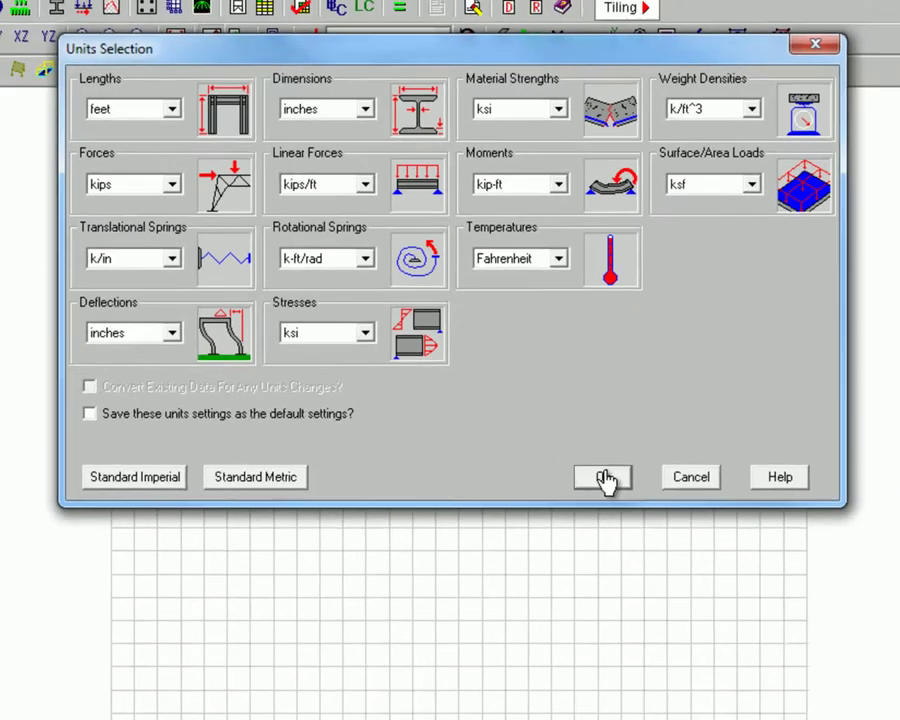
click(629, 540)
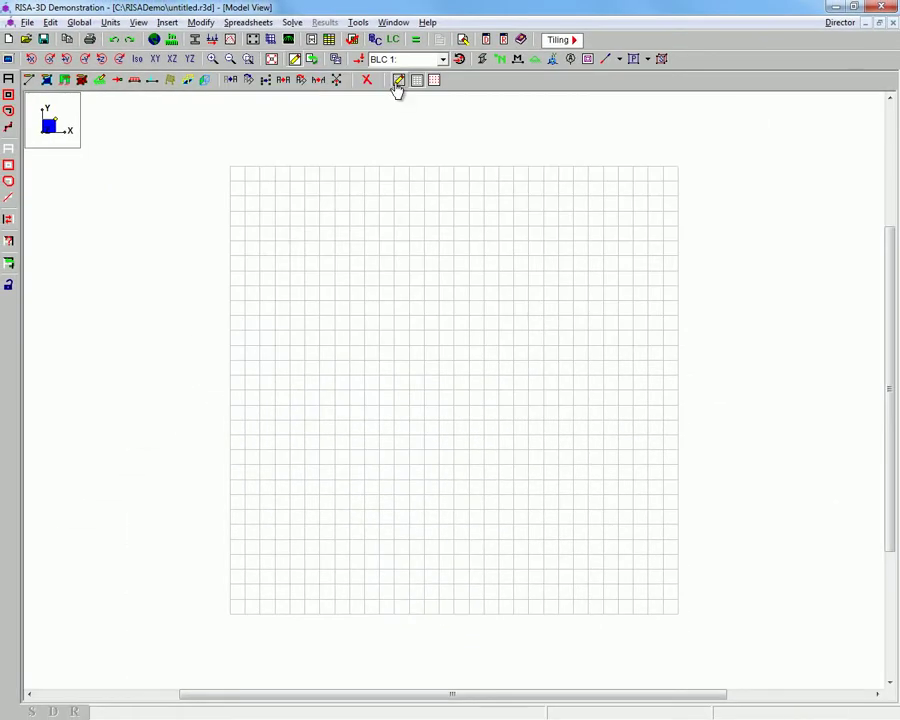
Step: Change the drawing grid increments from 30 to 15@1 ft in X and 12@1 ft in Y
click(398, 81)
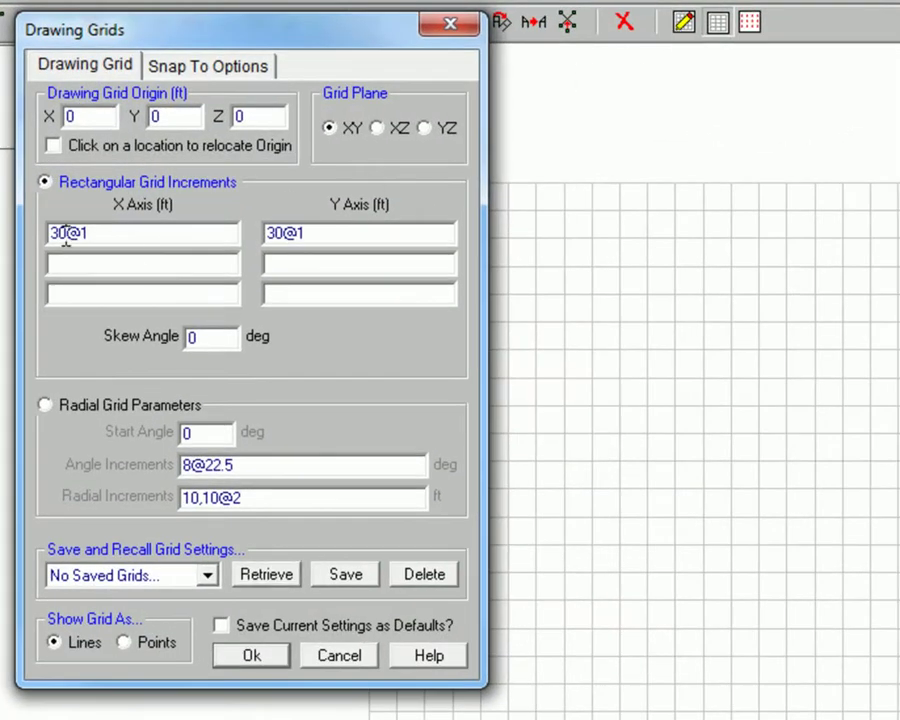
drag(64, 233, 47, 243)
text(15)
drag(284, 233, 270, 238)
text(12)
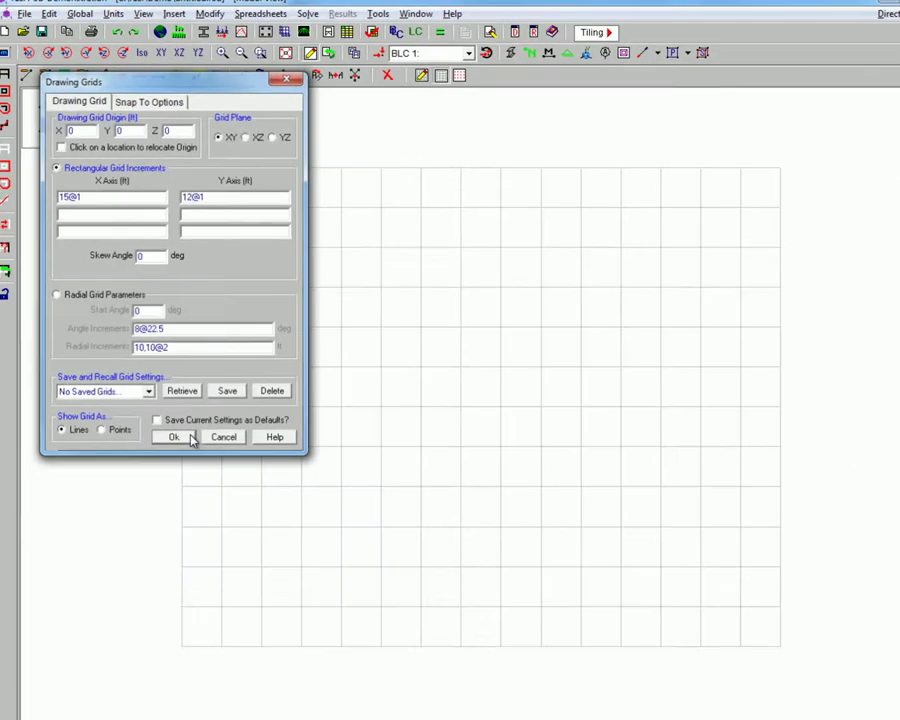
click(172, 437)
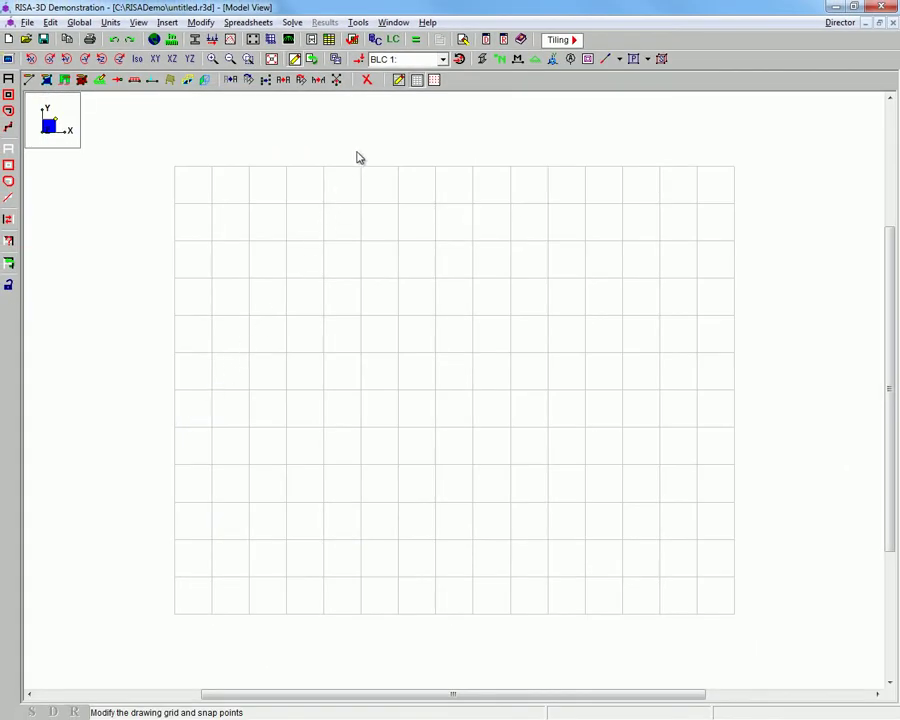
Step: In the Section Sets spreadsheet, relabel hot rolled set HR1 as Columns
click(248, 22)
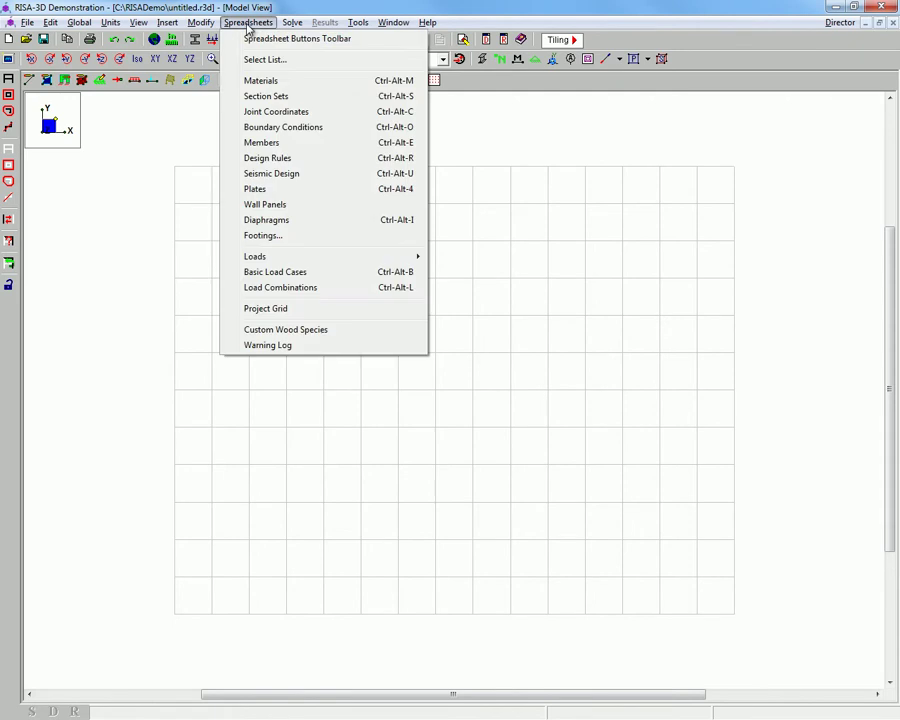
click(265, 97)
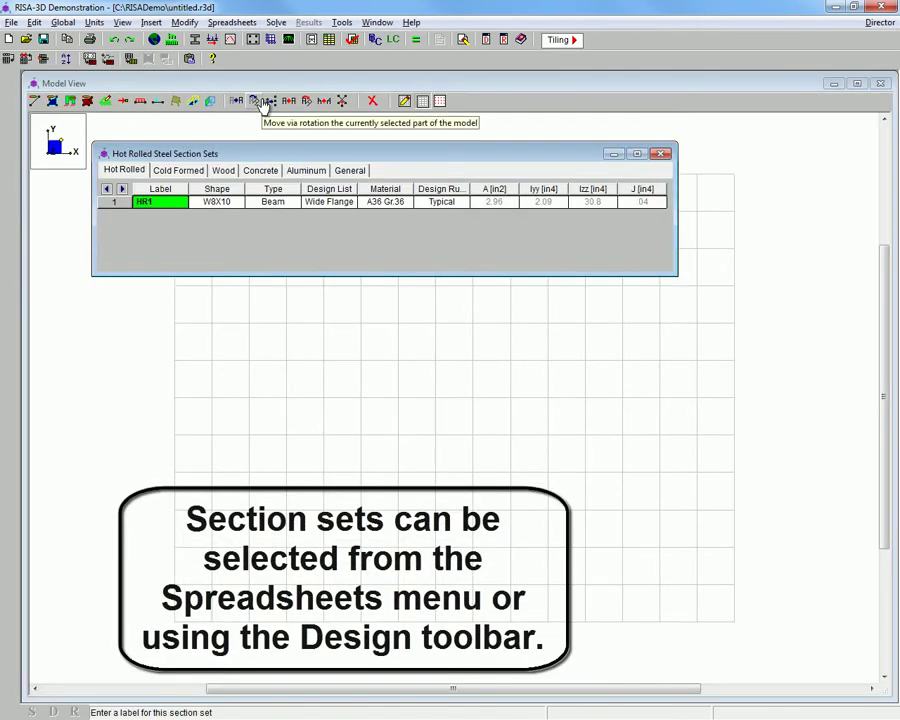
click(487, 40)
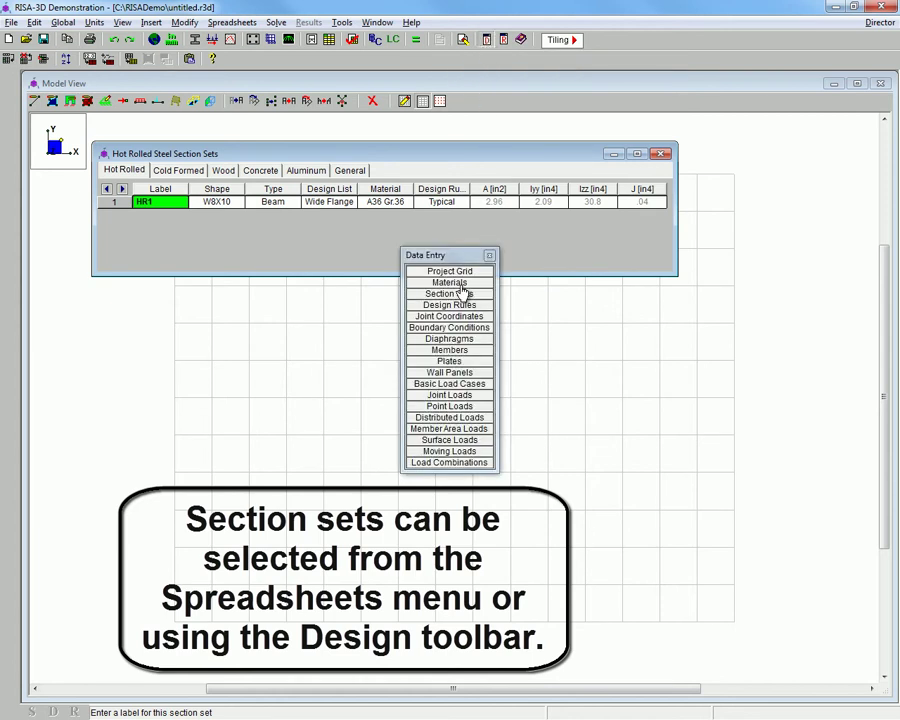
drag(457, 263, 838, 135)
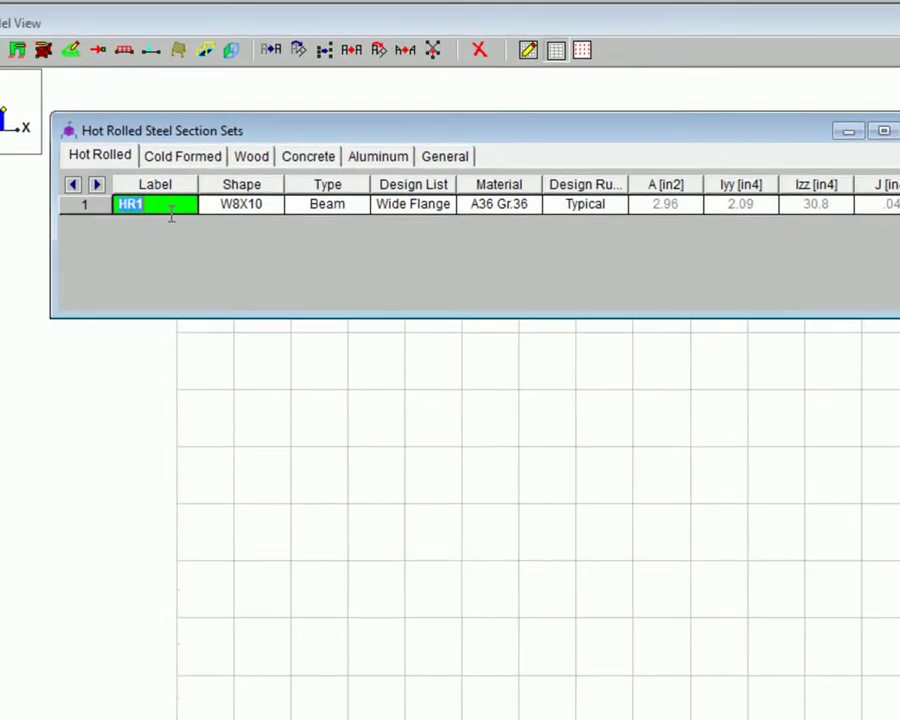
text(Columns)
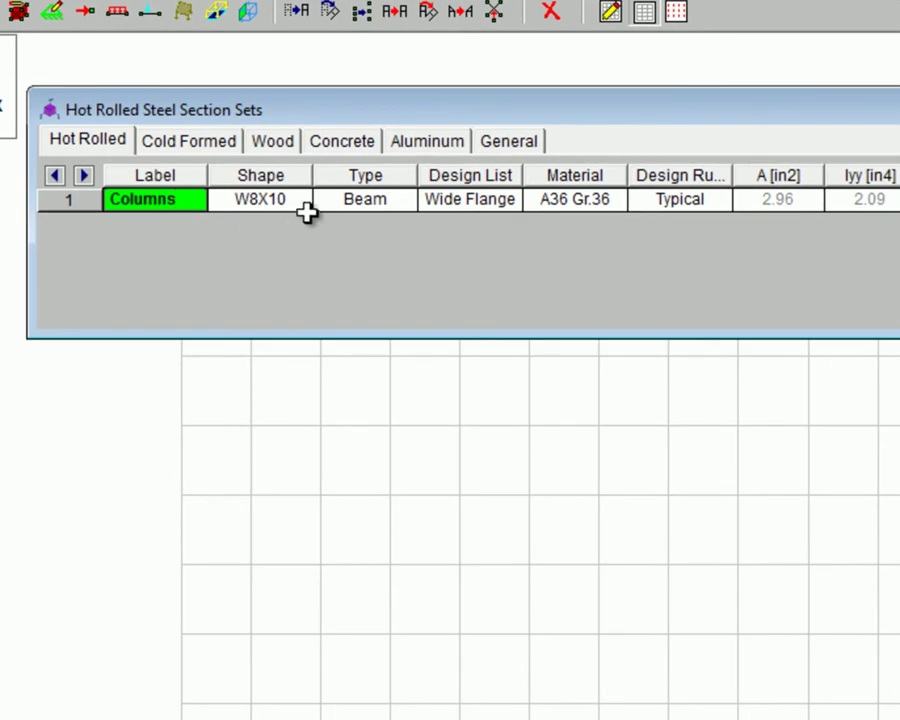
click(298, 210)
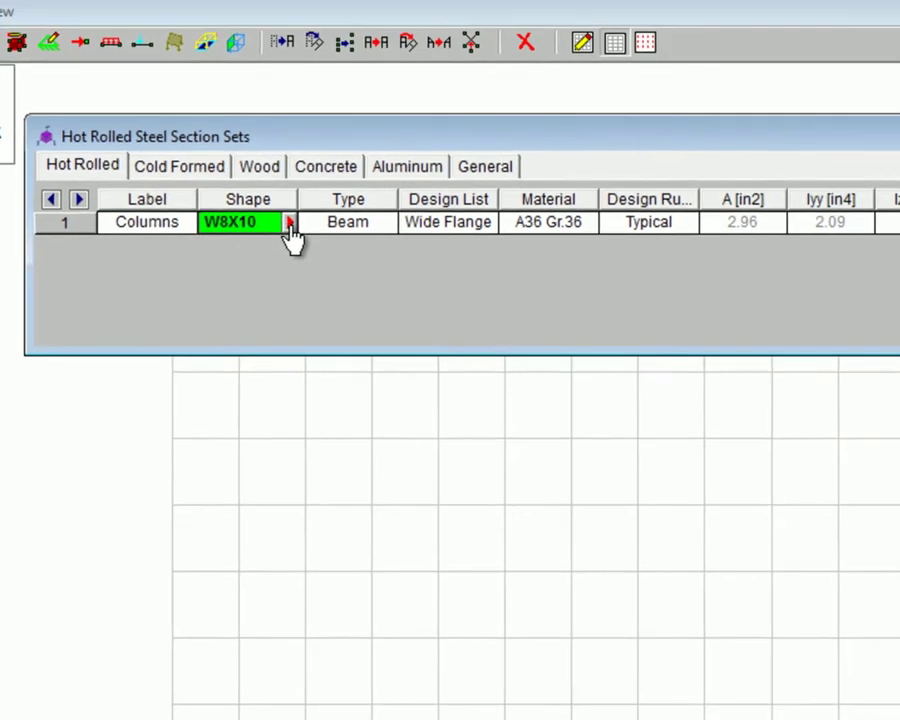
Step: Define a custom 4x4x.25 tube shape (4 by 4, 0.25 thick) with calculated properties
click(289, 222)
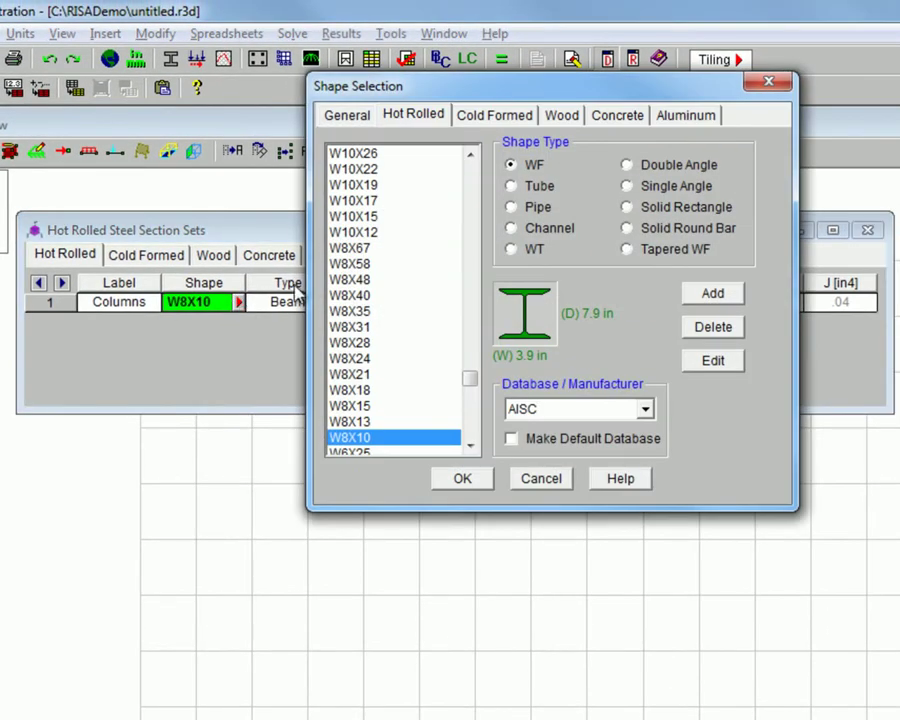
click(511, 187)
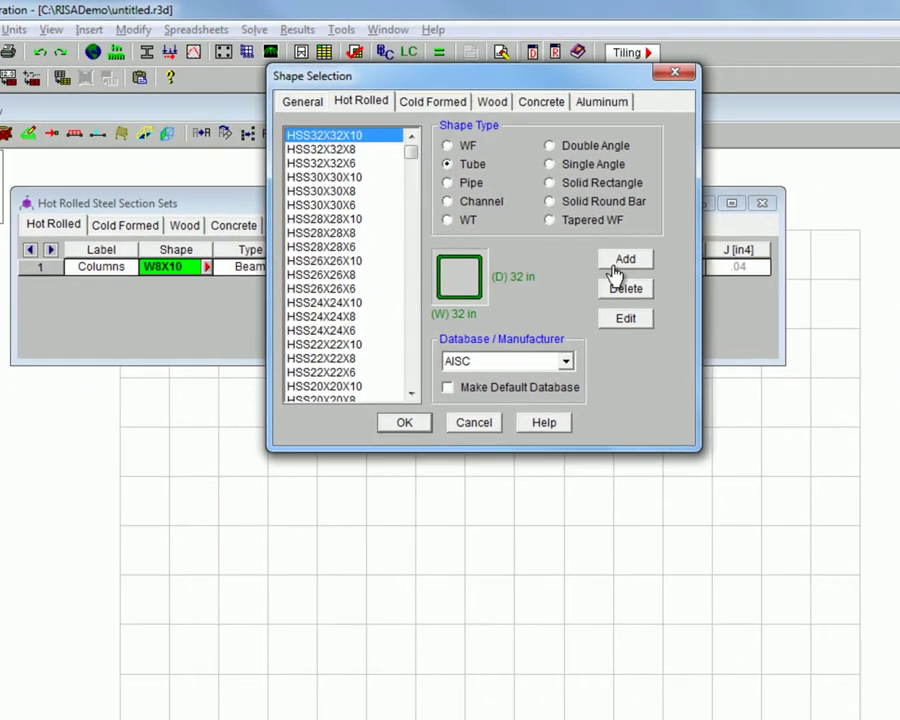
click(713, 293)
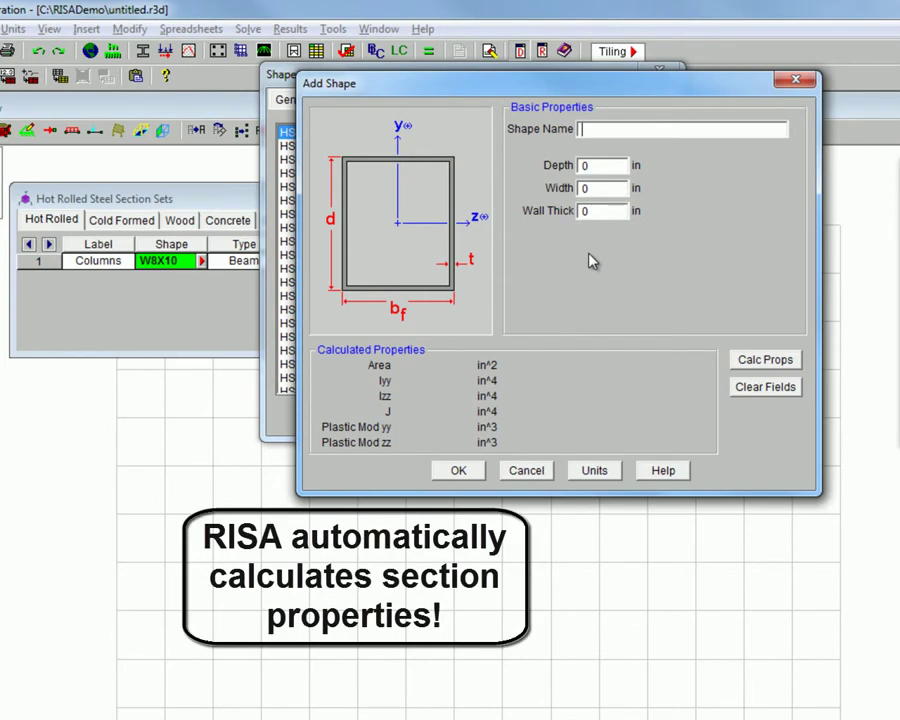
text(4x4x.25)
key(Tab)
text(4)
key(Tab)
text(4)
key(Tab)
text(.25)
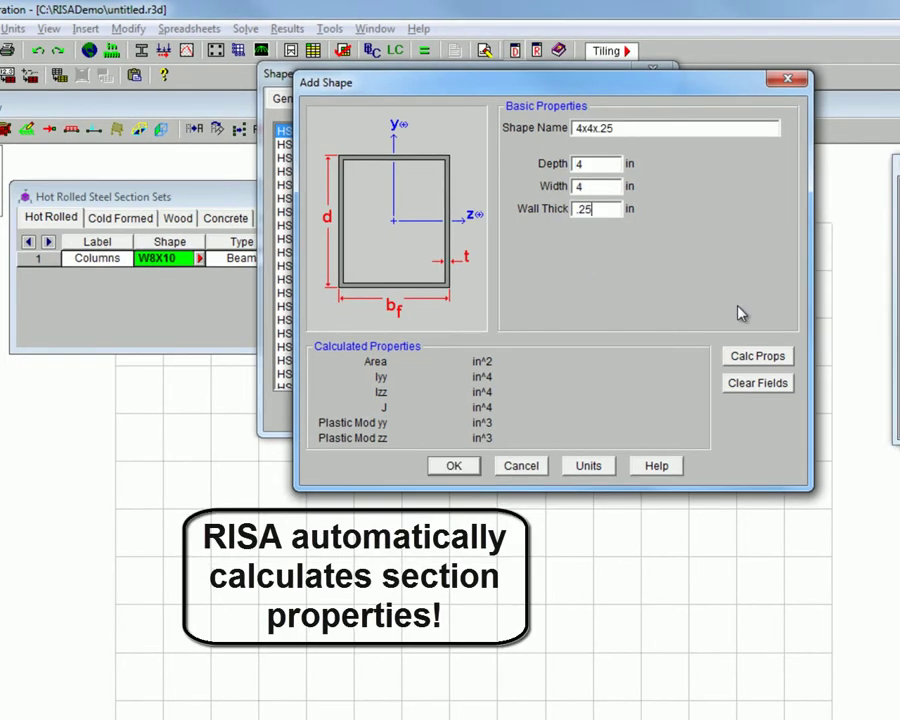
click(757, 362)
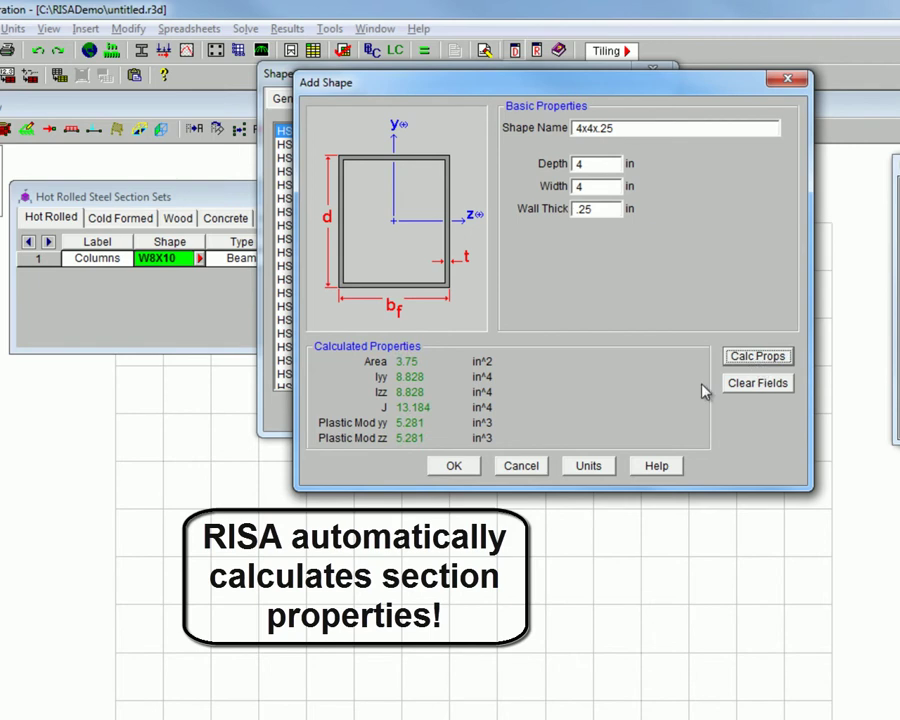
click(457, 467)
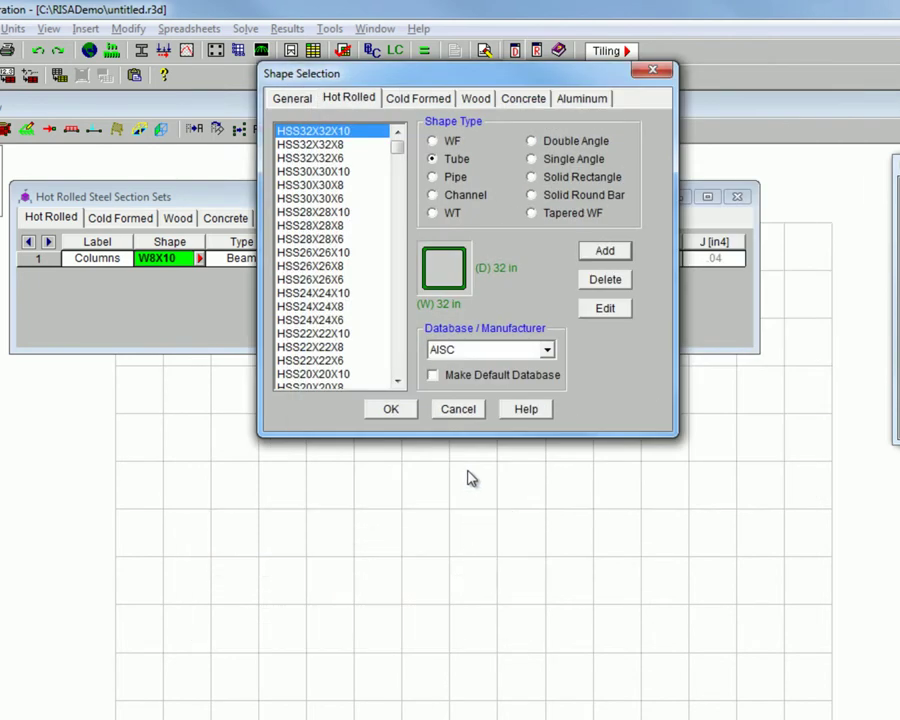
Step: Add a second custom 4x12x.25 tube shape and pick 4x4x.25 for Columns
click(604, 252)
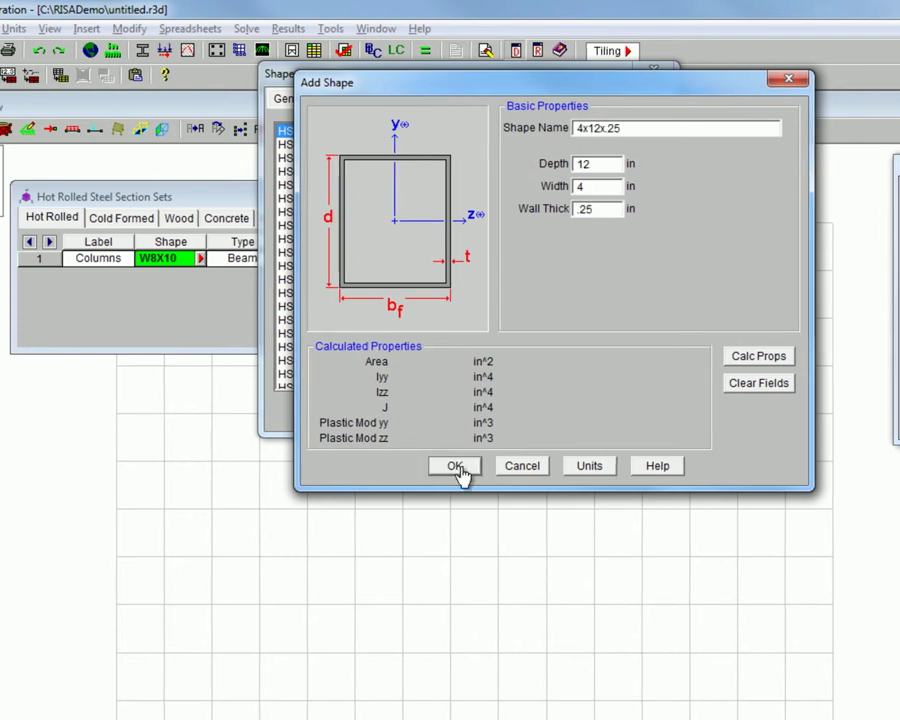
click(460, 470)
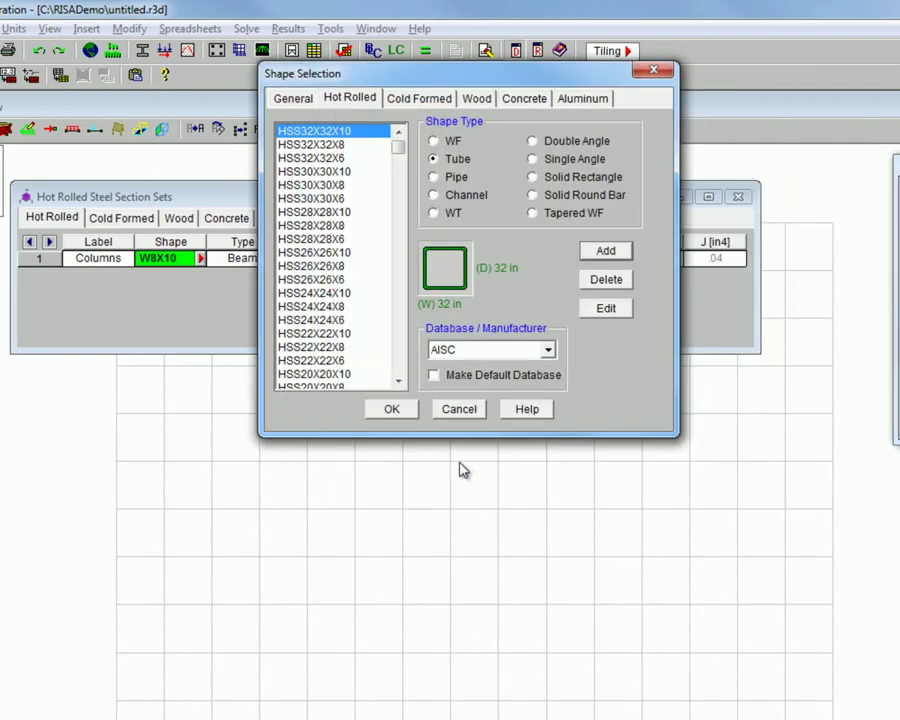
drag(401, 151, 400, 385)
click(305, 361)
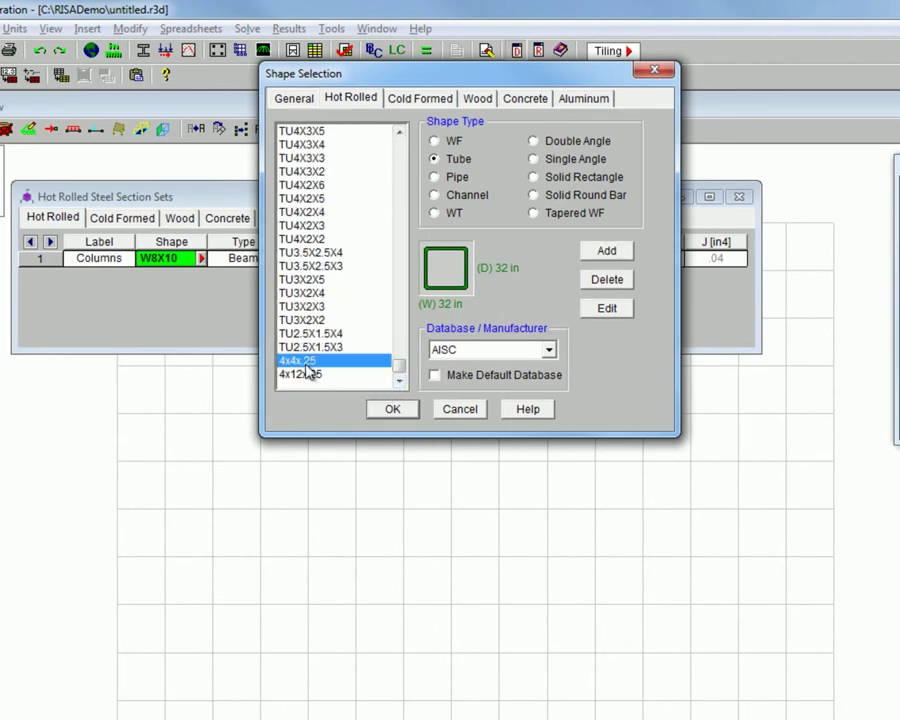
Step: Give the Columns set shape 4x4x.25, type Column and design list HSS Pipe
click(390, 409)
click(272, 263)
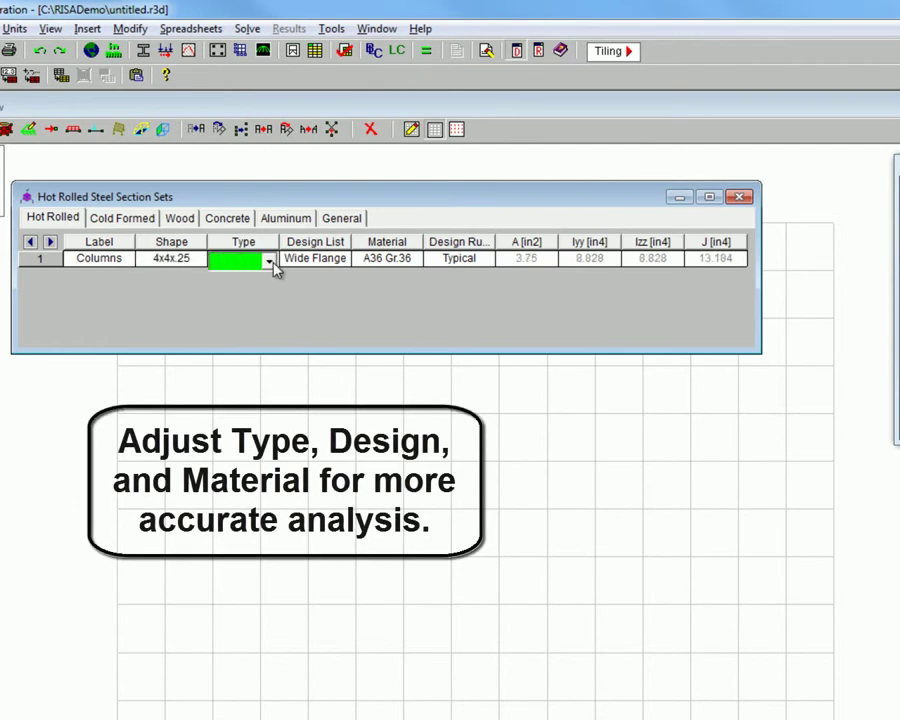
click(268, 261)
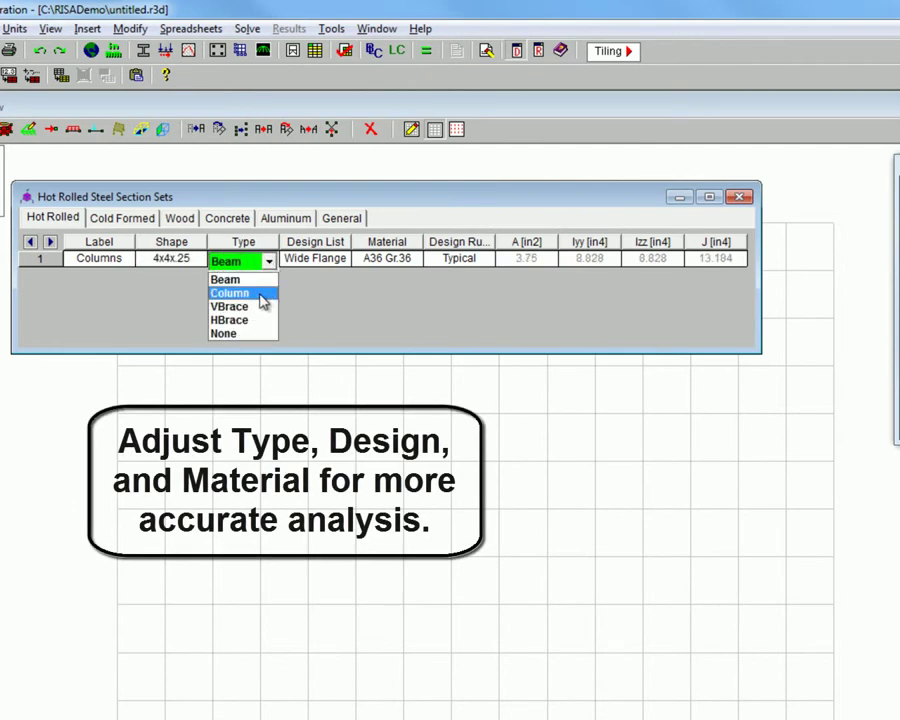
click(261, 293)
click(340, 262)
click(342, 262)
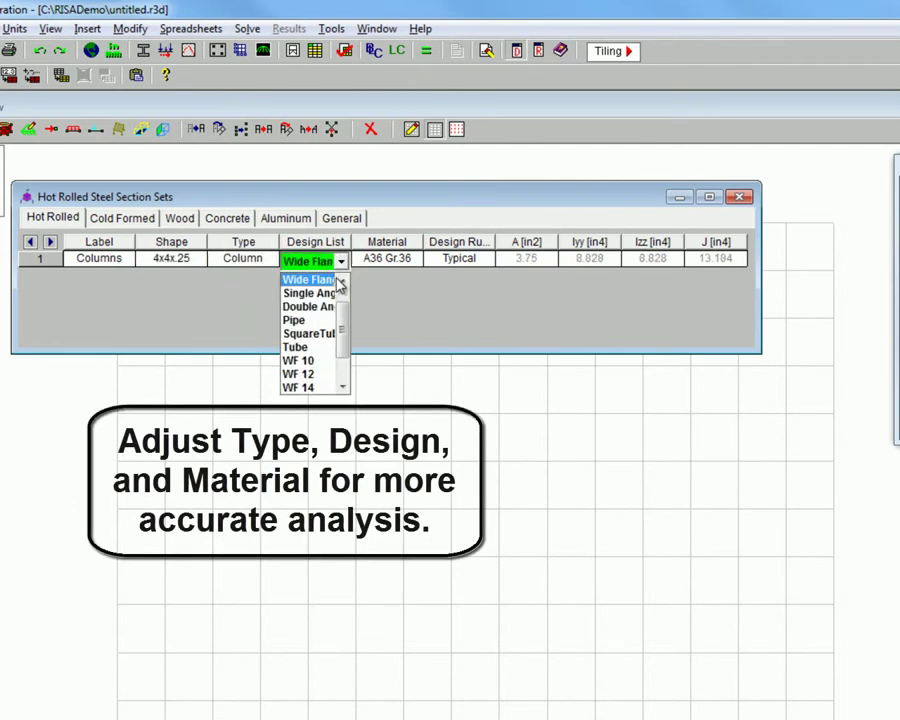
scroll(334, 315, up, 1)
click(320, 293)
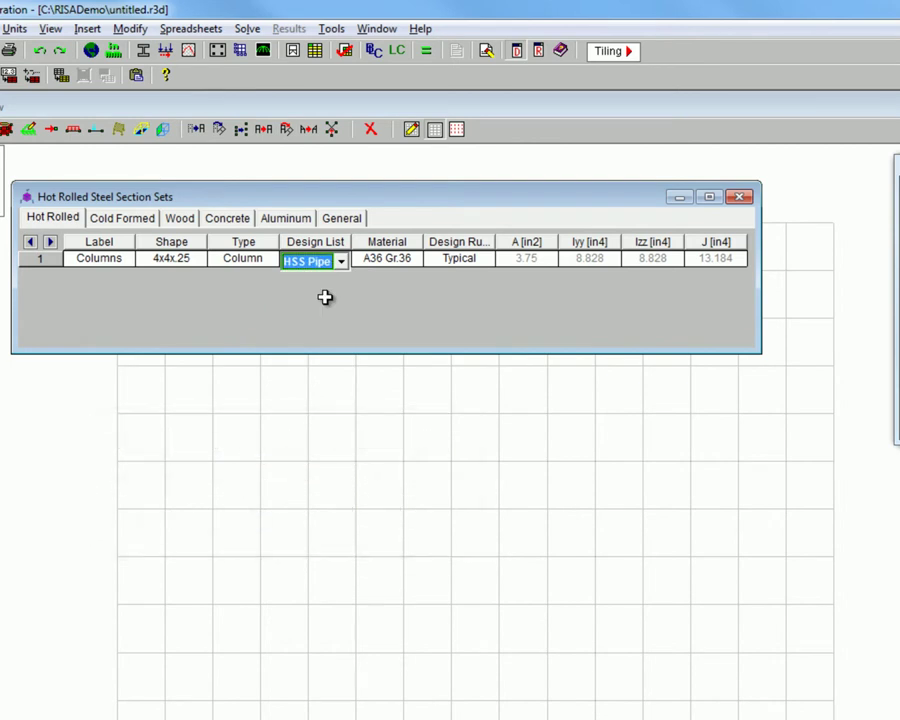
click(52, 258)
Step: Add a Beams section set row with type Beam and design list Tube
key(F8)
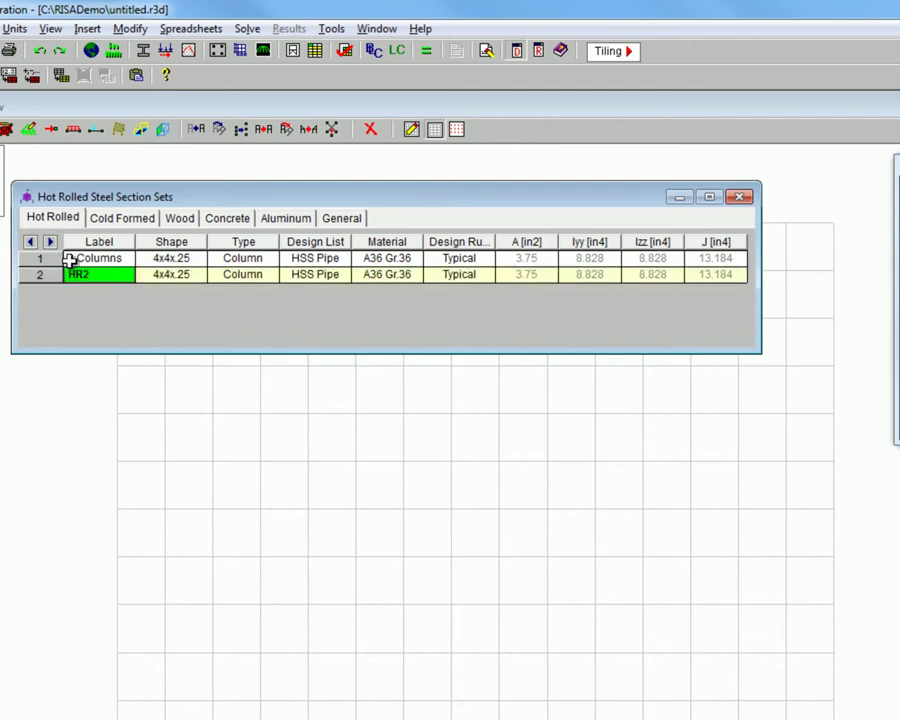
click(270, 277)
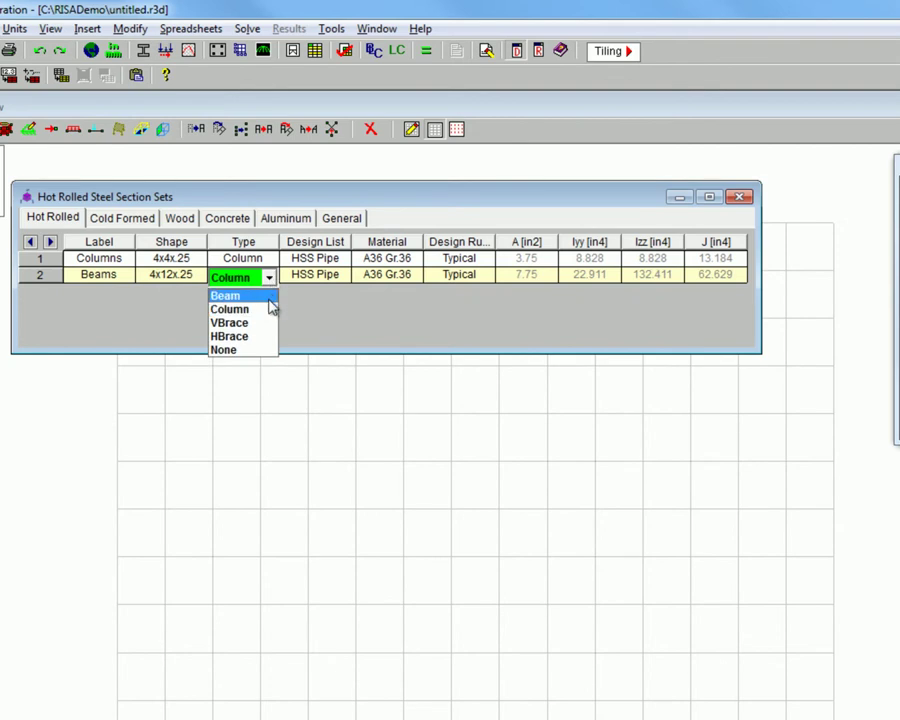
click(267, 296)
click(320, 277)
click(341, 278)
click(321, 364)
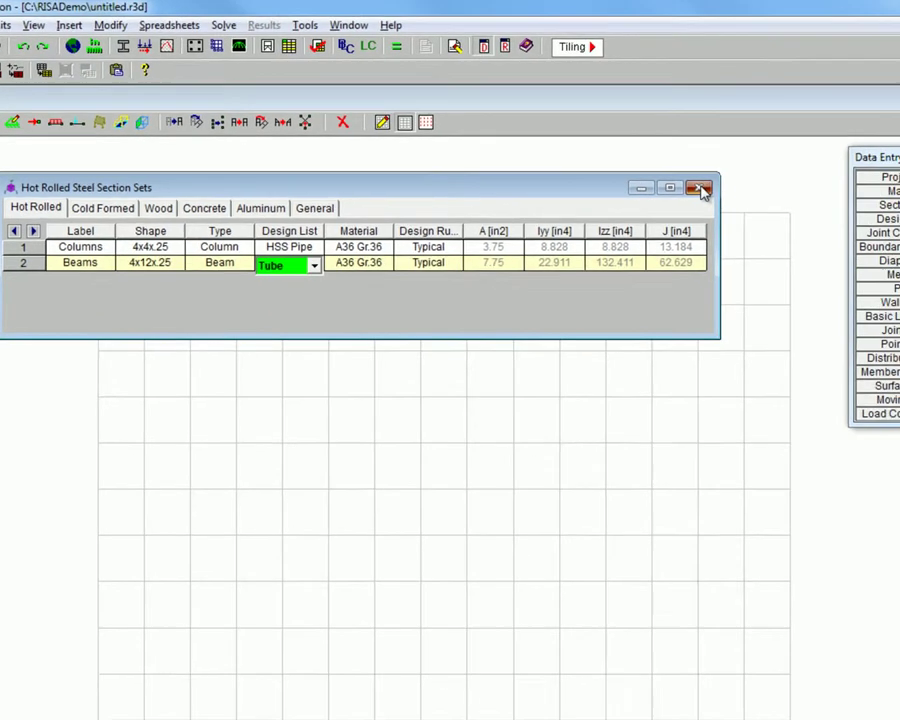
click(739, 197)
Step: Set A36 Gr.36 elastic modulus E to 30000 ksi in the Materials spreadsheet
click(818, 181)
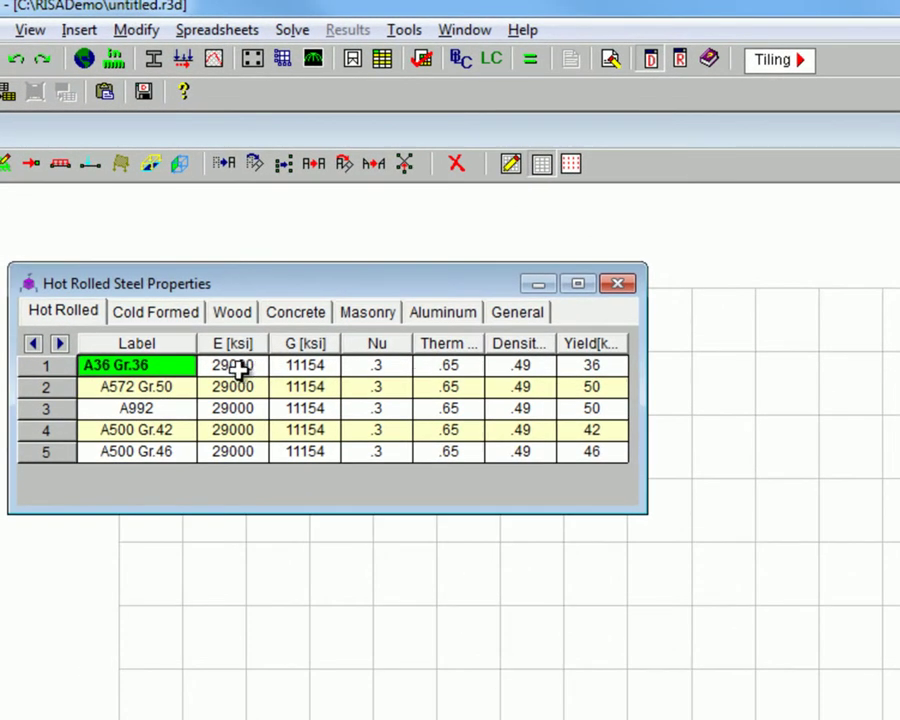
click(238, 366)
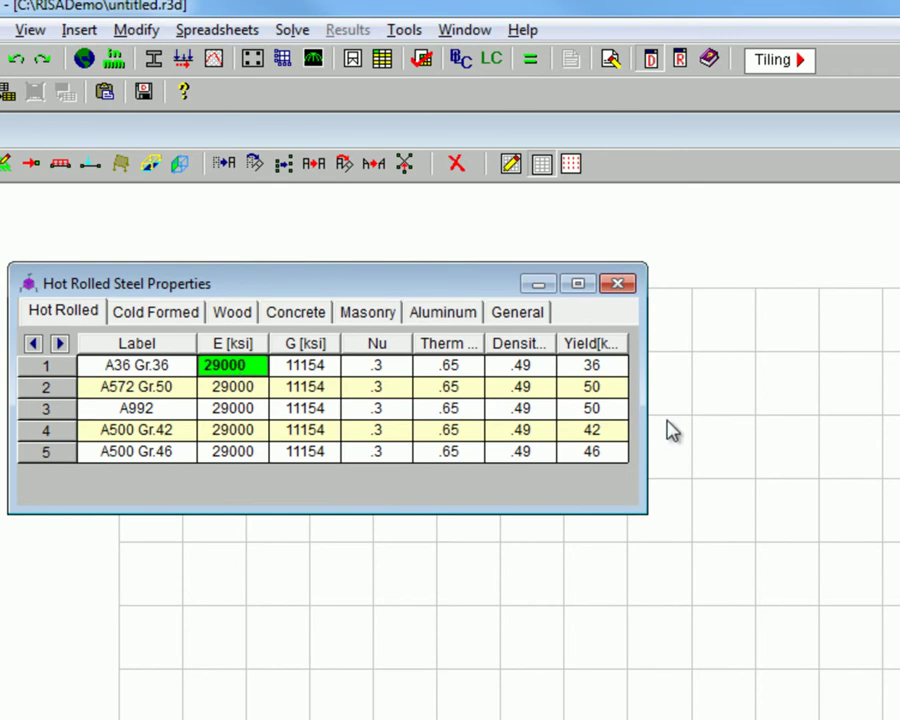
text(30)
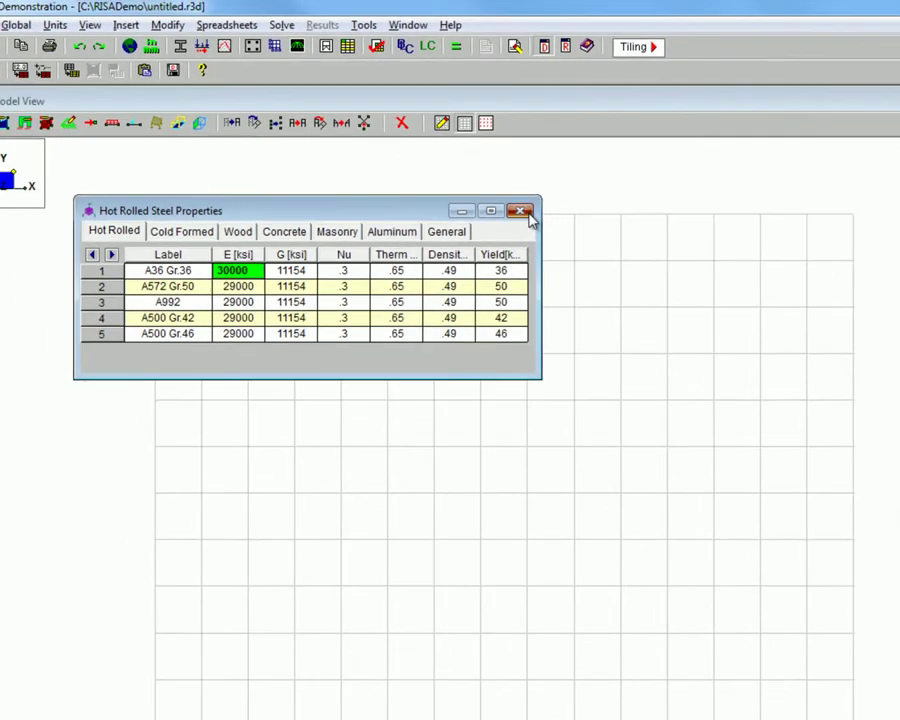
Step: Draw Columns-set members N1–N2 and N3–N4 along the grid's left and right edges
click(522, 211)
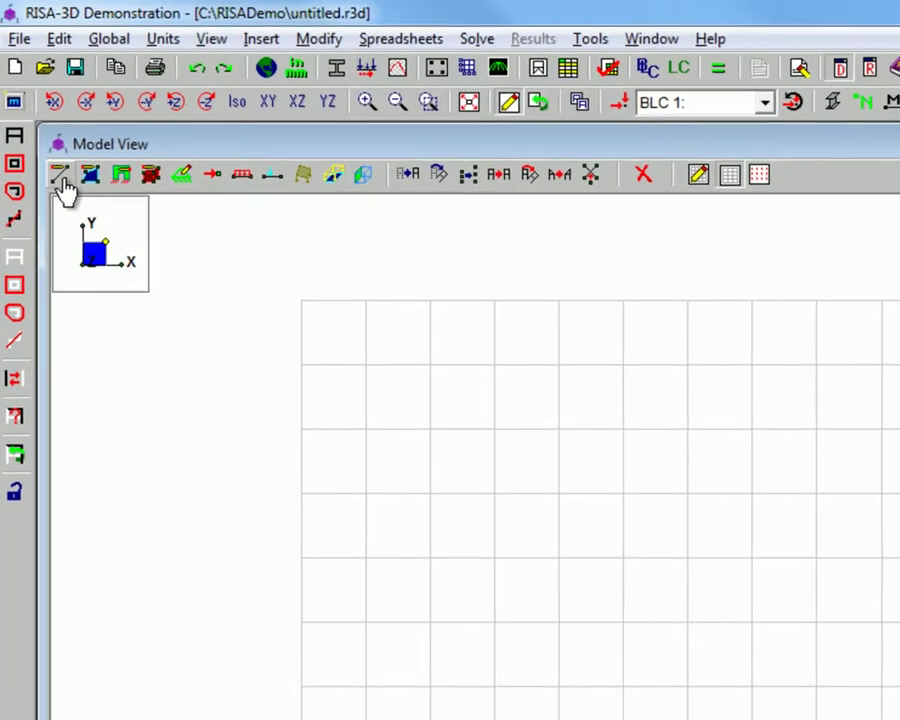
click(59, 170)
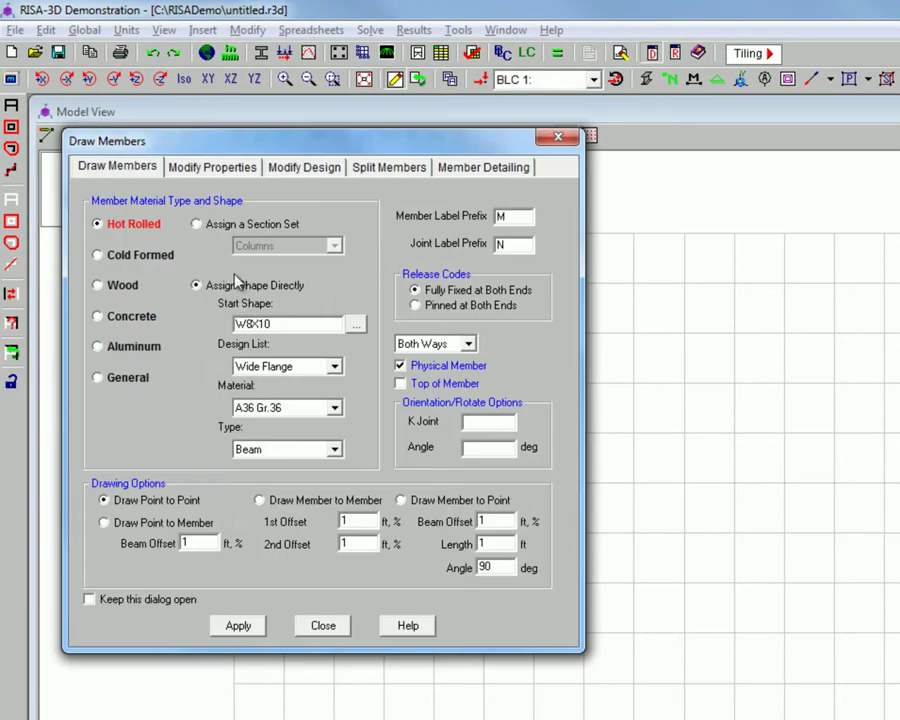
click(213, 228)
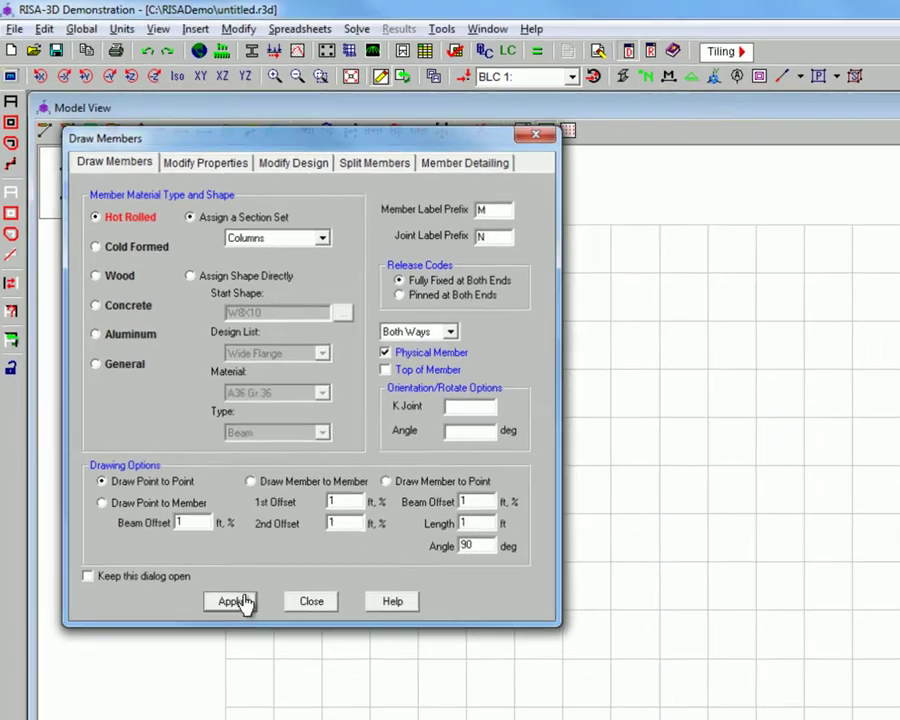
click(238, 625)
click(183, 651)
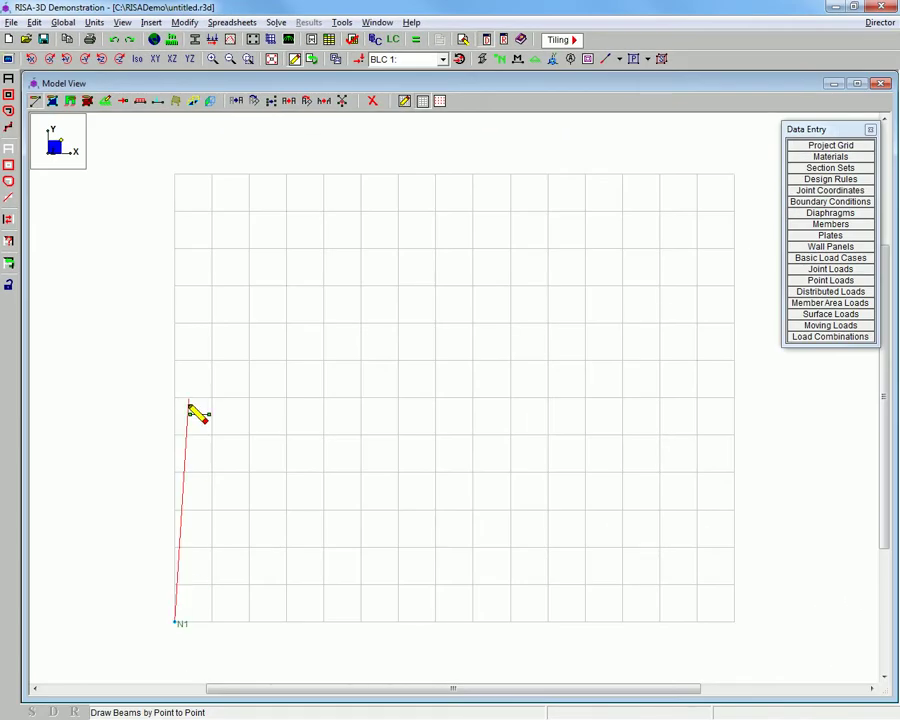
click(175, 175)
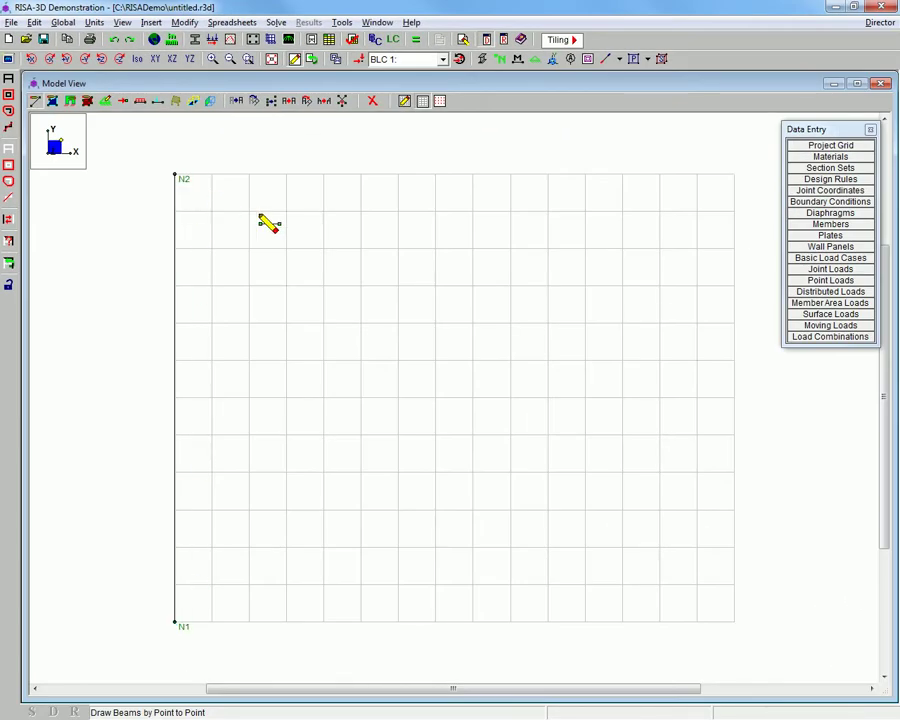
click(736, 621)
click(736, 177)
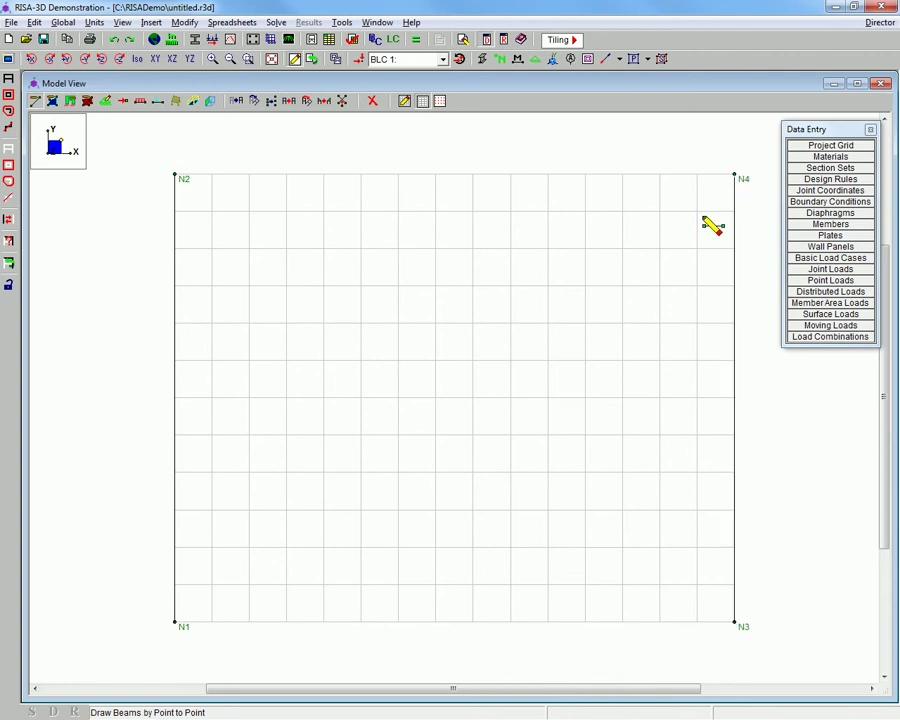
right_click(396, 188)
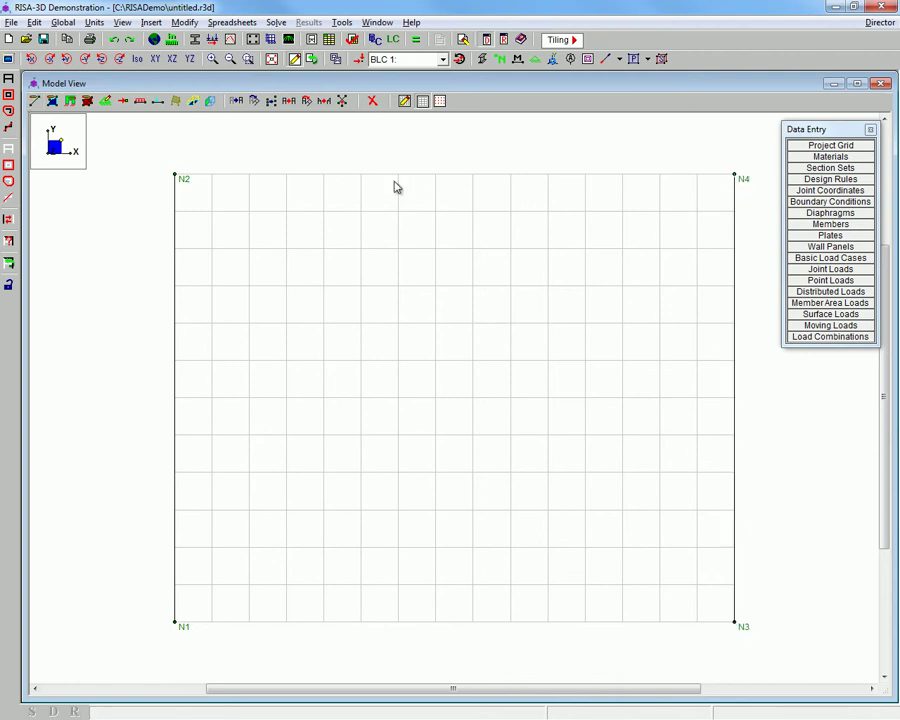
Step: Draw a Beams-set member across the top from N2 to N4
click(36, 105)
click(237, 183)
click(224, 207)
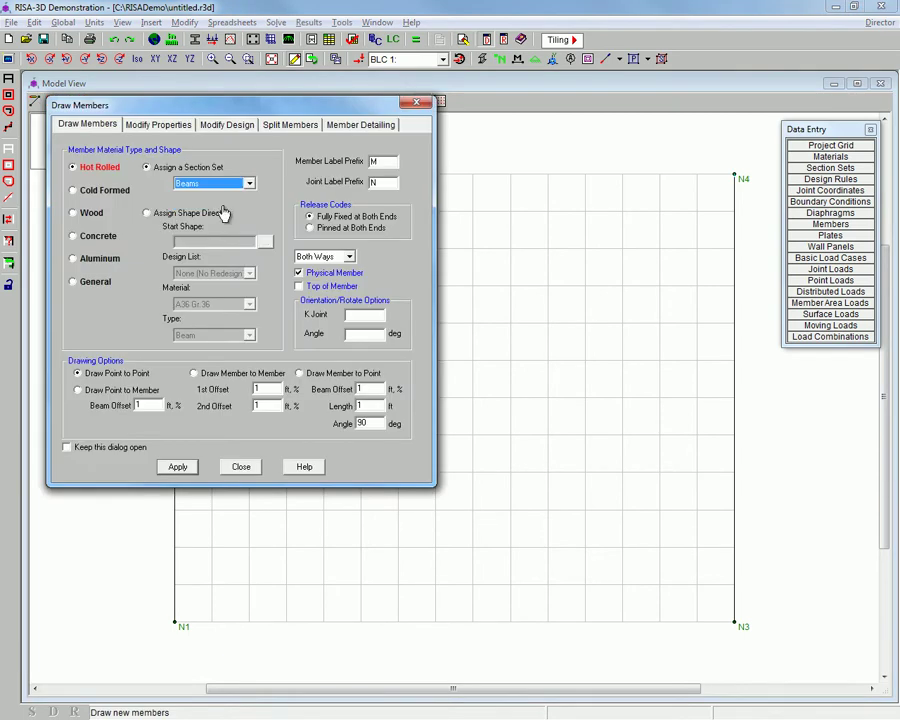
click(178, 466)
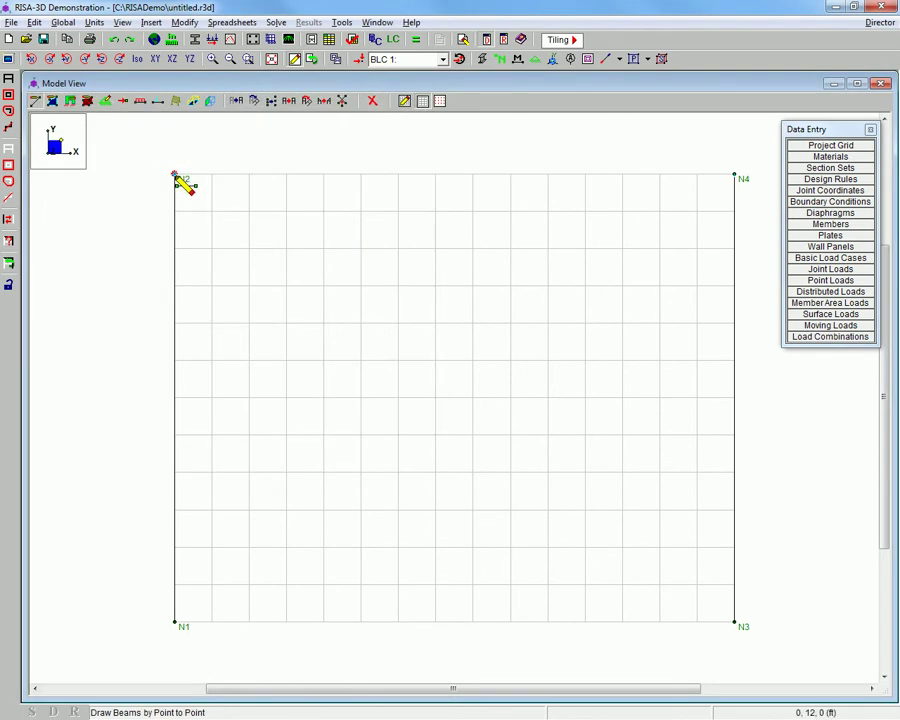
click(176, 177)
click(735, 176)
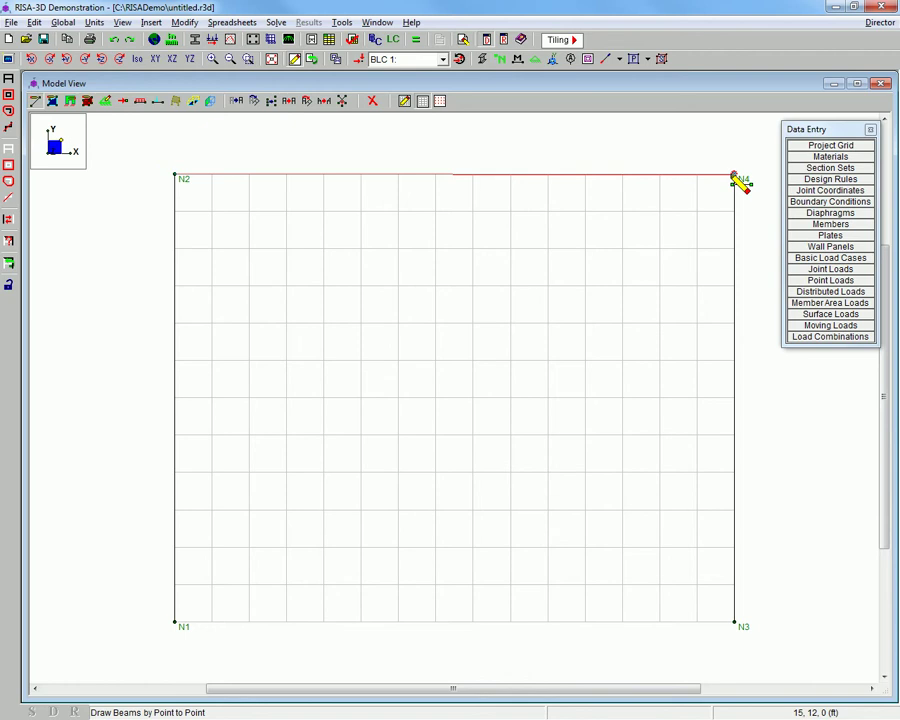
right_click(685, 199)
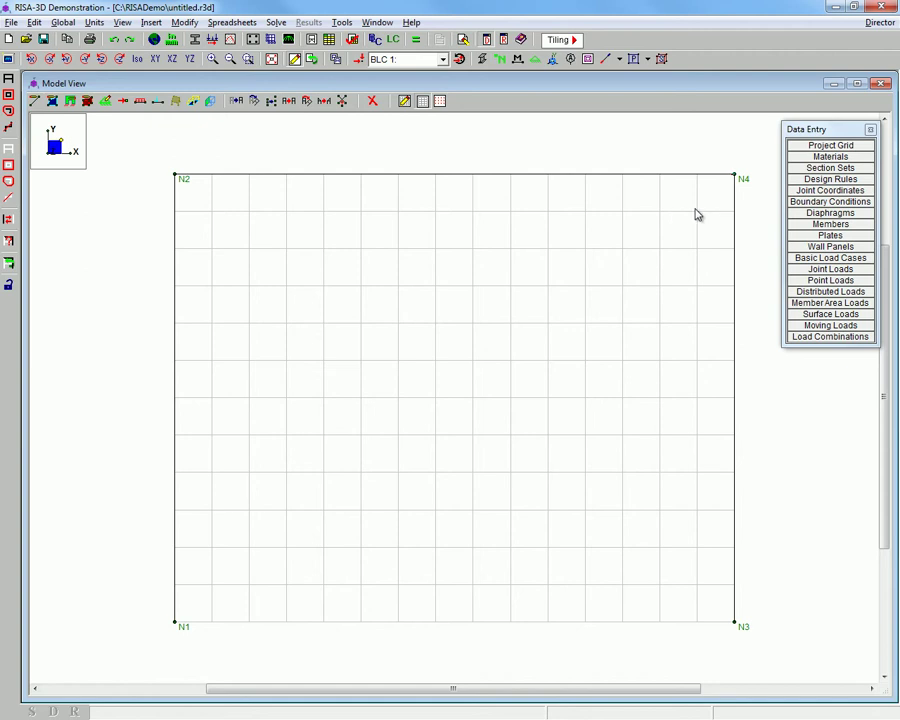
Step: Label the members Left Column, Right Column and Beam in the Members spreadsheet
click(814, 225)
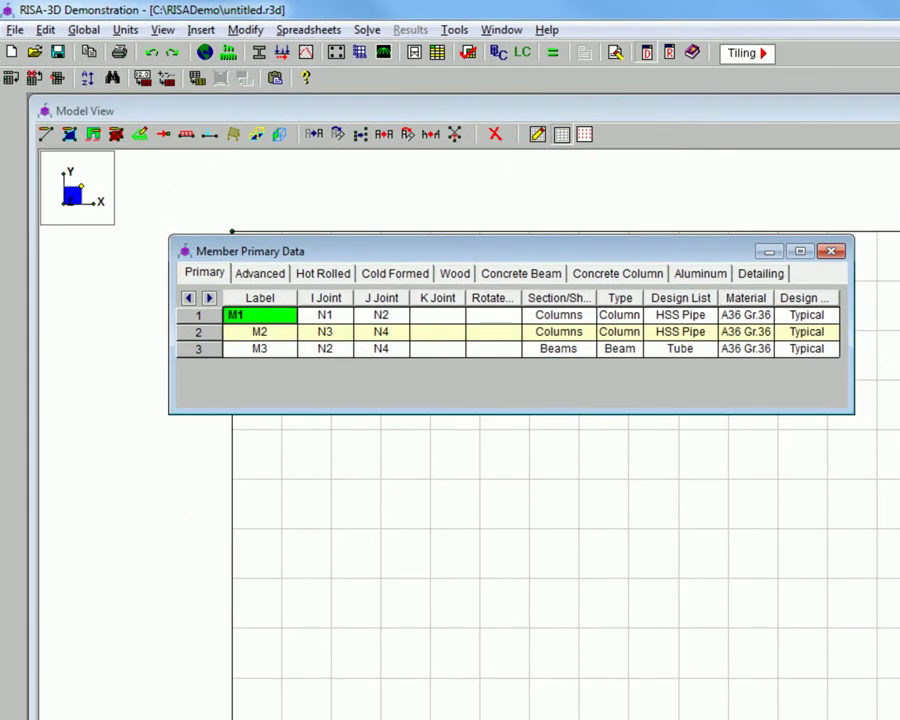
text(Left Column)
key(Return)
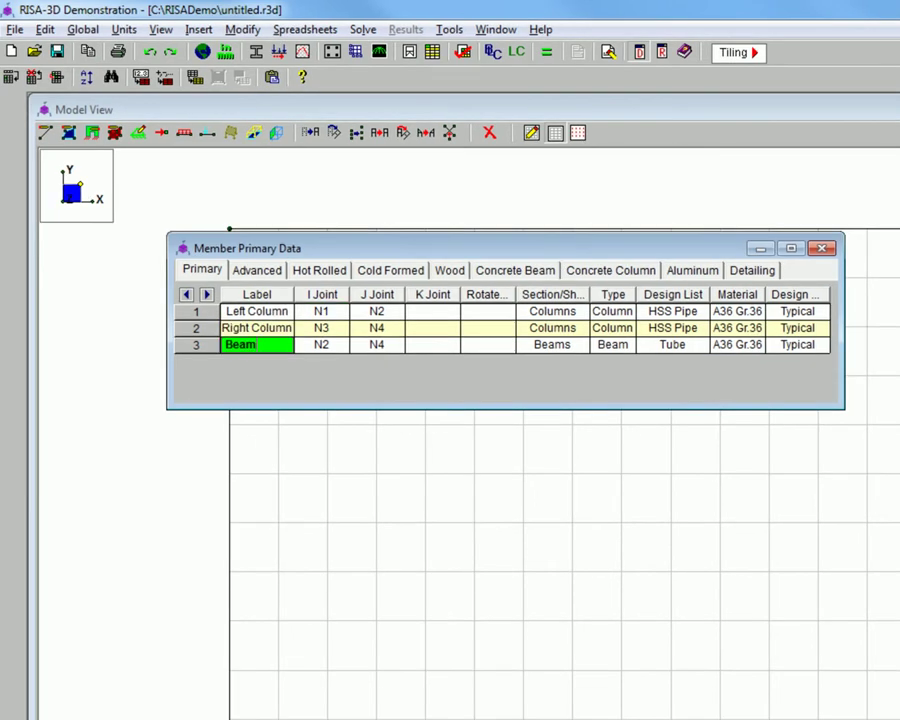
click(822, 248)
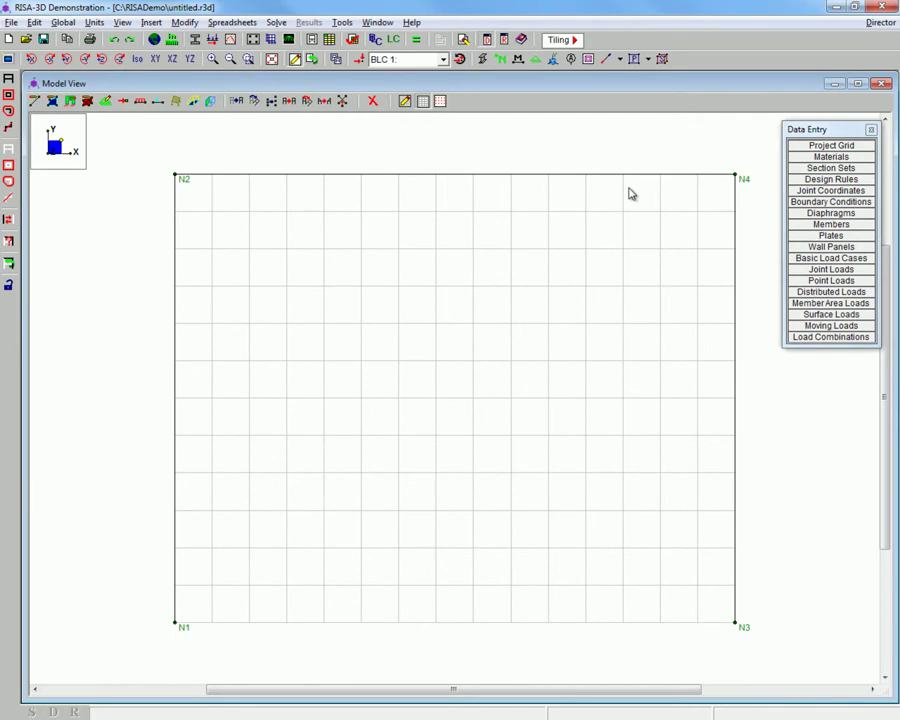
Step: Apply a fixed support, restraining all six directions, at left column base N1
click(113, 103)
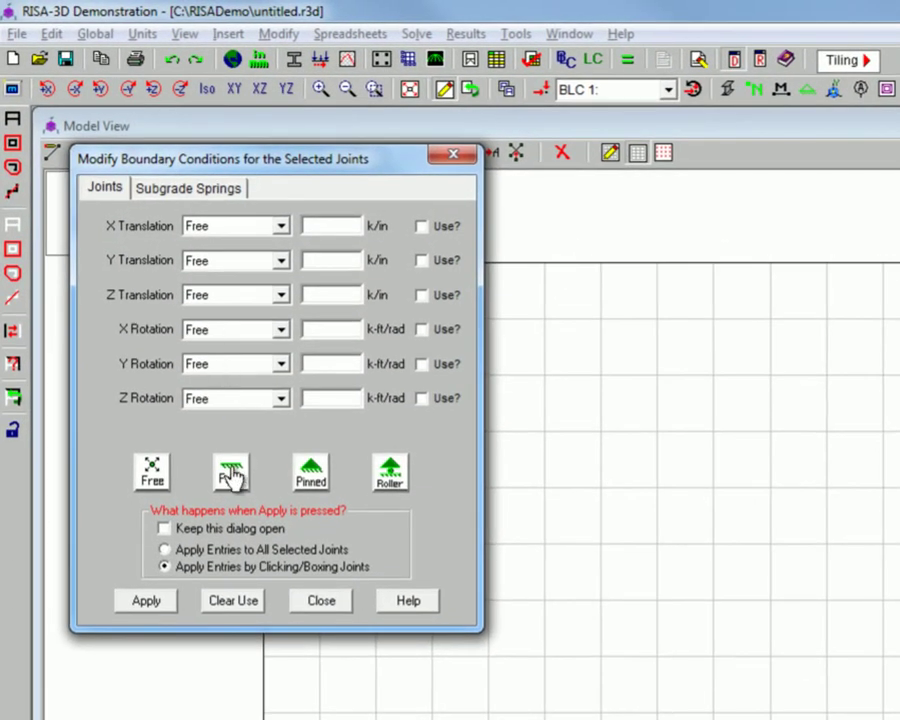
click(287, 225)
click(286, 240)
click(284, 262)
click(286, 268)
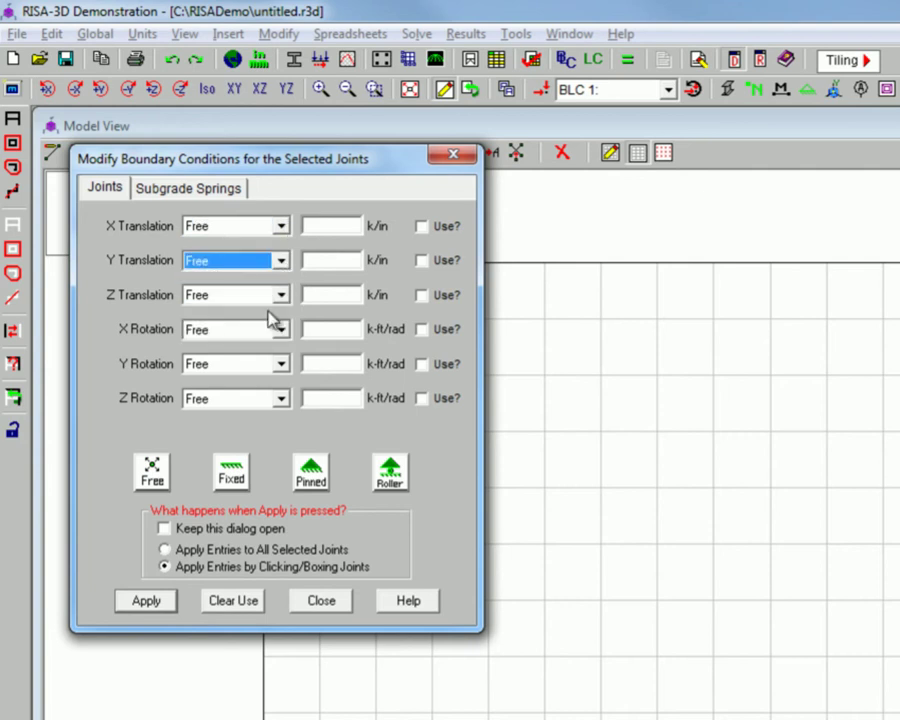
click(231, 474)
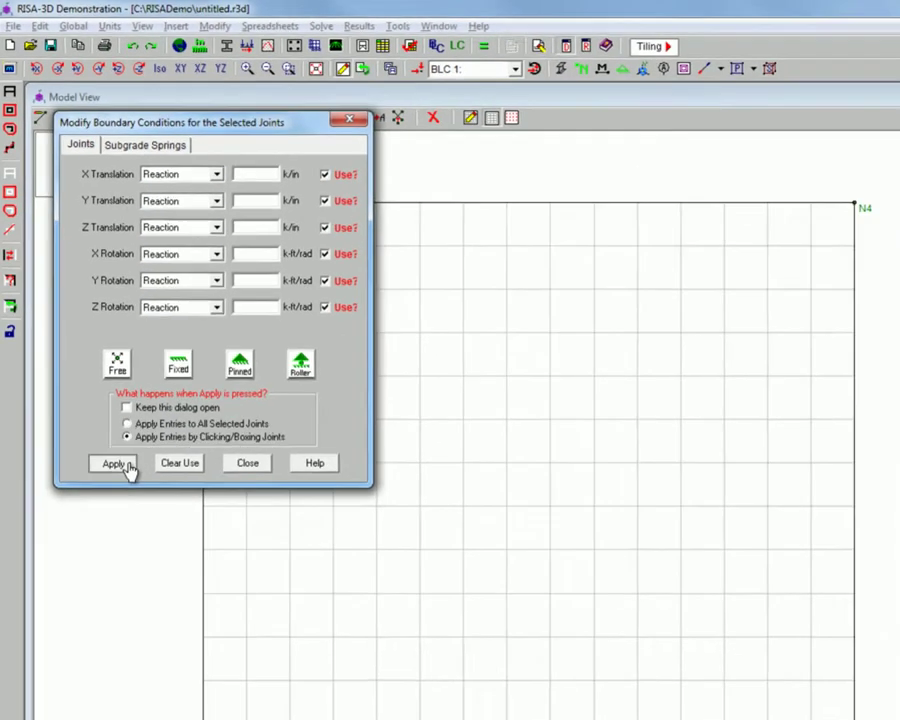
click(146, 600)
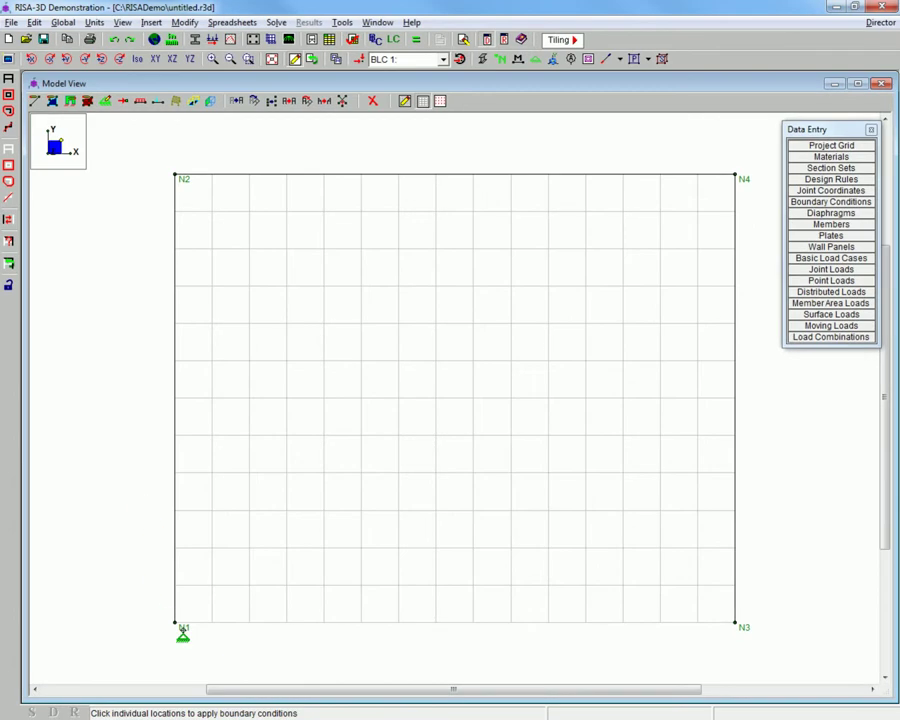
right_click(195, 616)
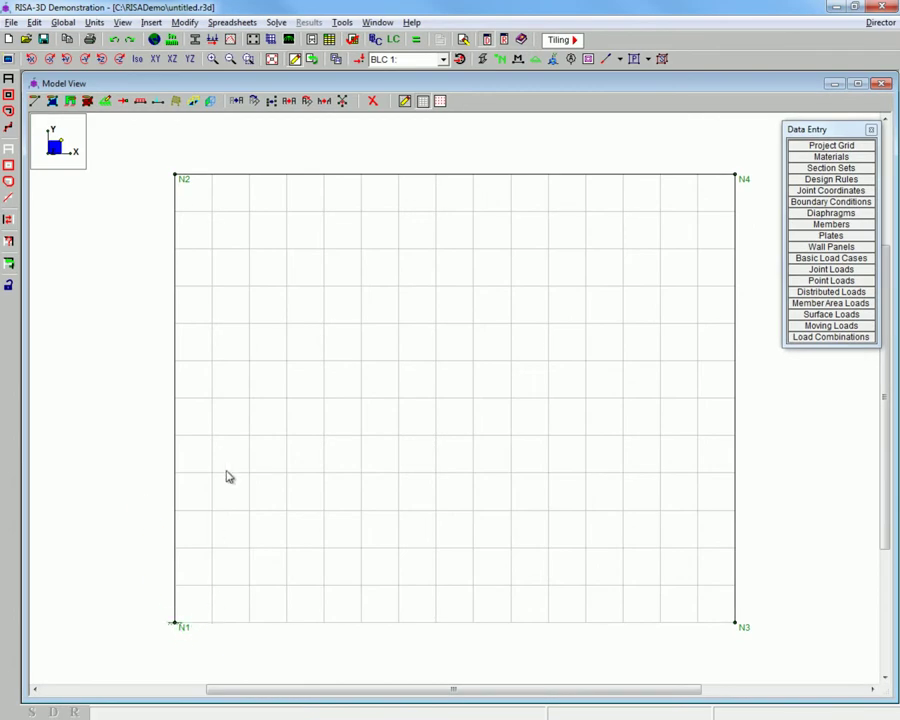
Step: Apply a pinned support at right column base N3
click(70, 101)
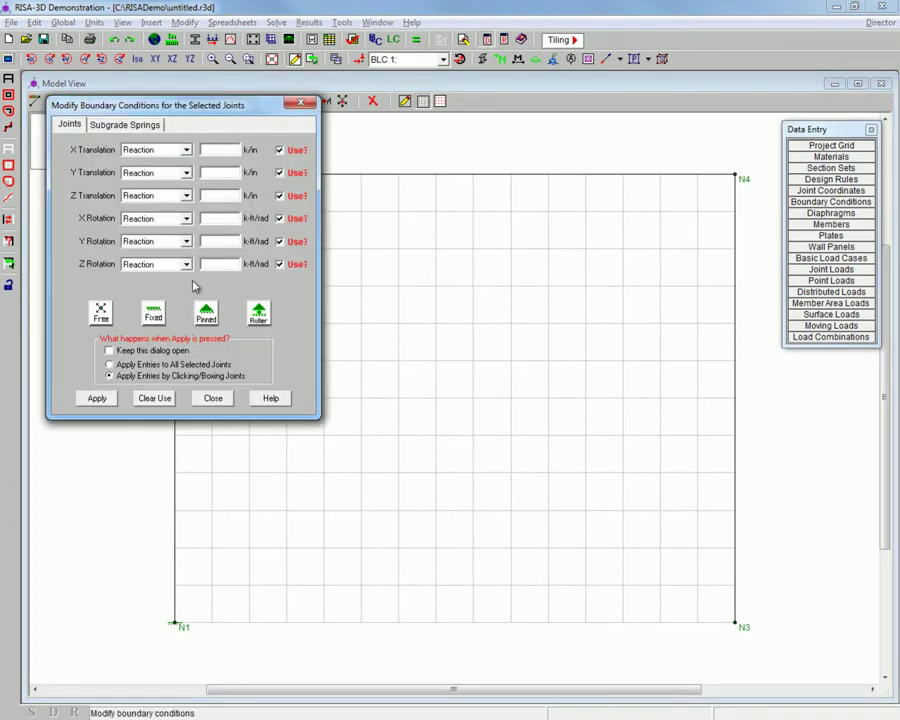
click(207, 316)
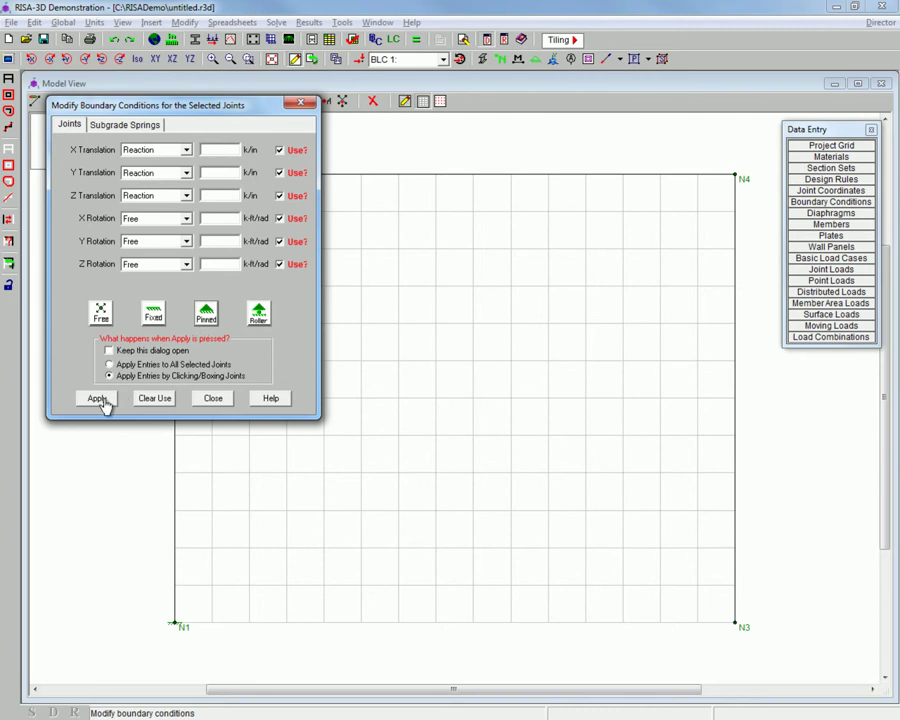
click(98, 399)
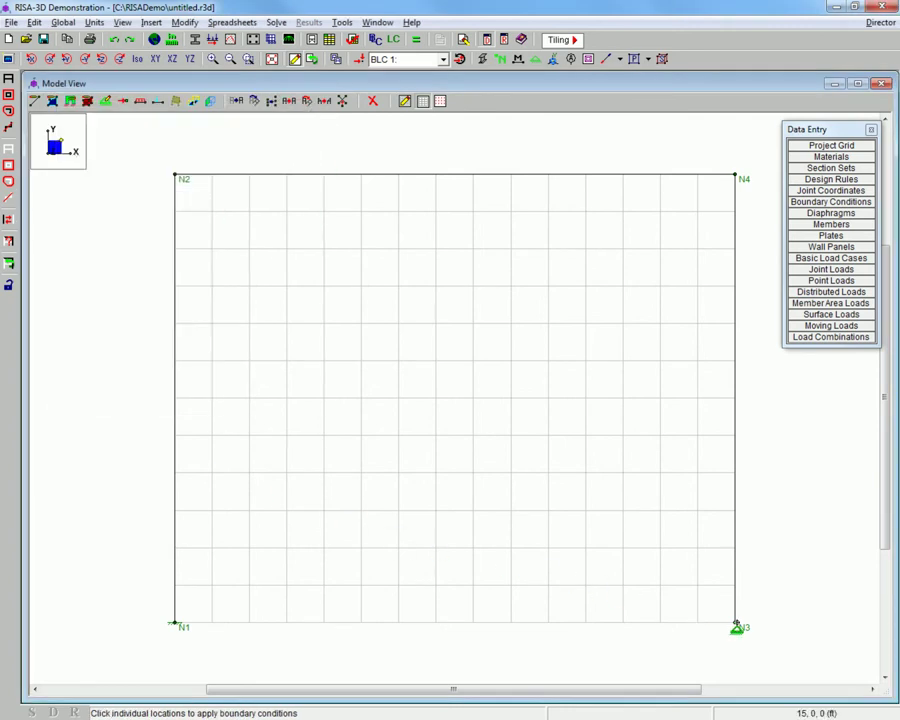
click(736, 627)
right_click(707, 619)
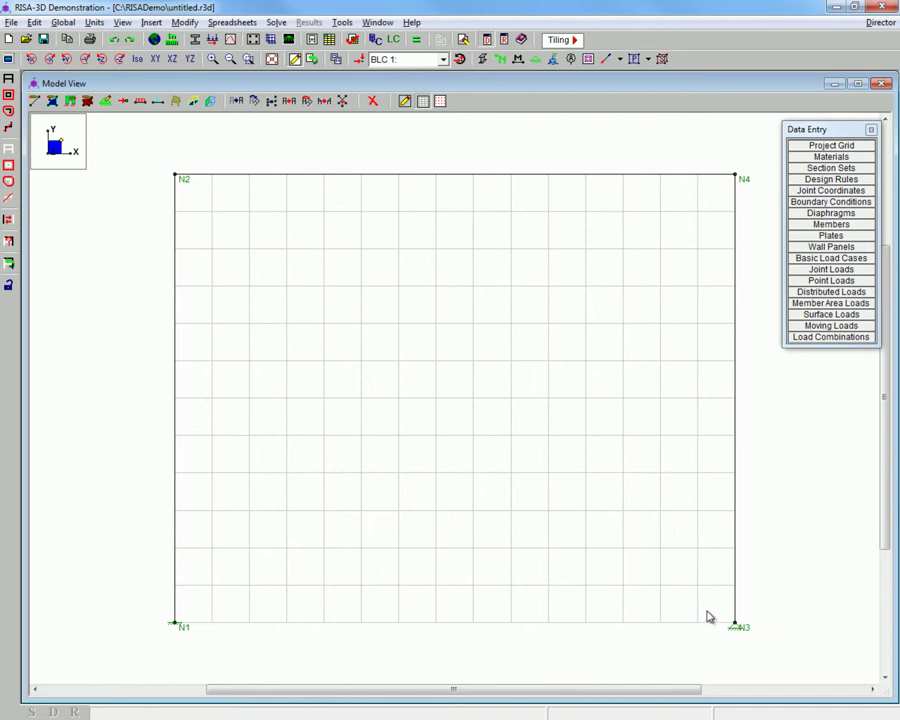
Step: Set the Beam Load basic load case category to DL, then close the Basic Load Cases table
click(856, 259)
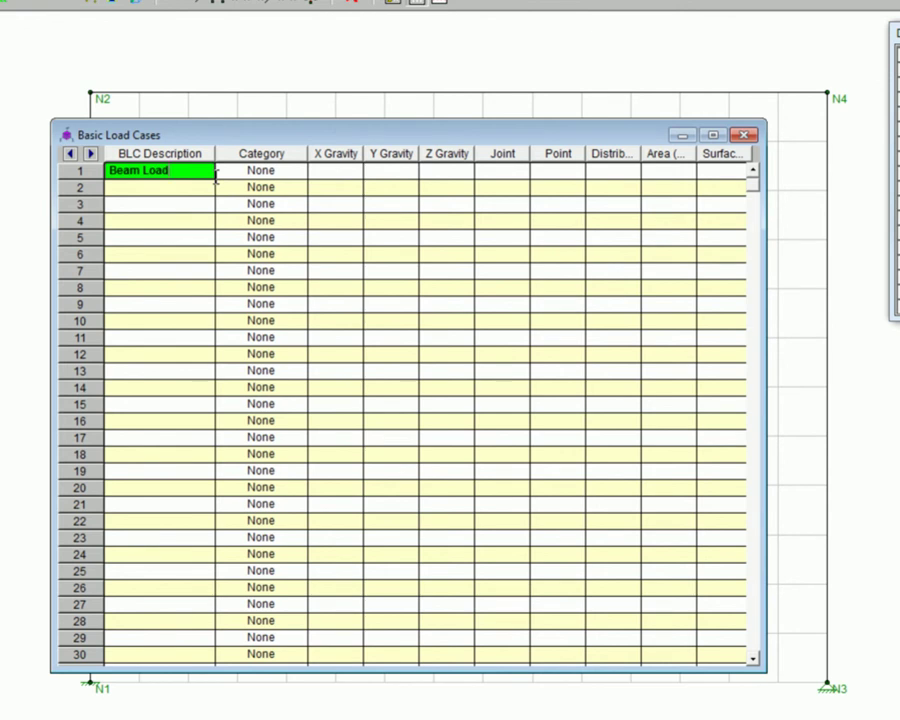
click(260, 172)
click(297, 174)
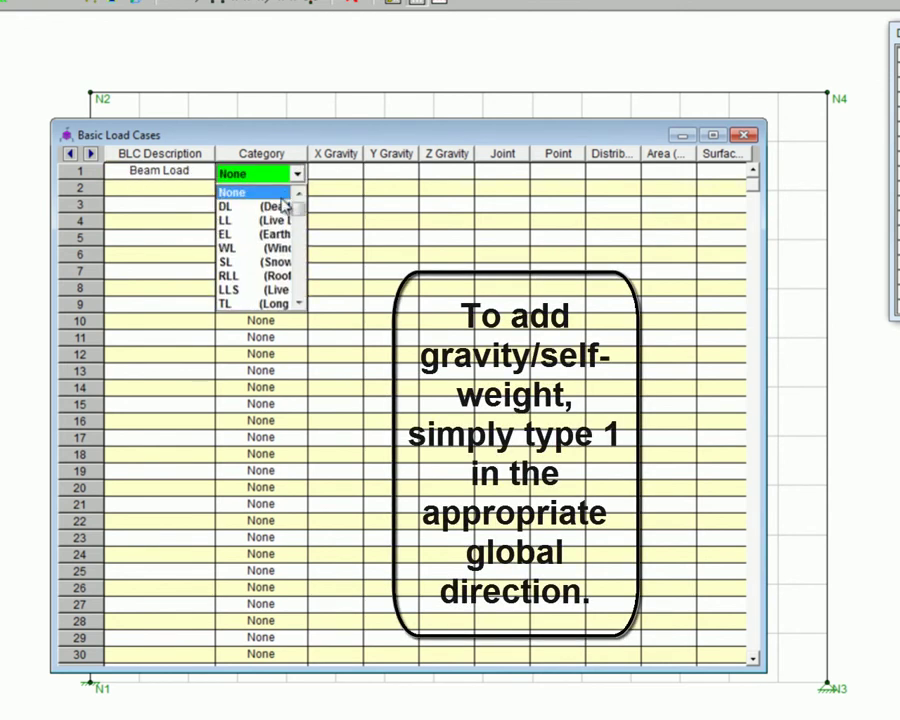
click(283, 206)
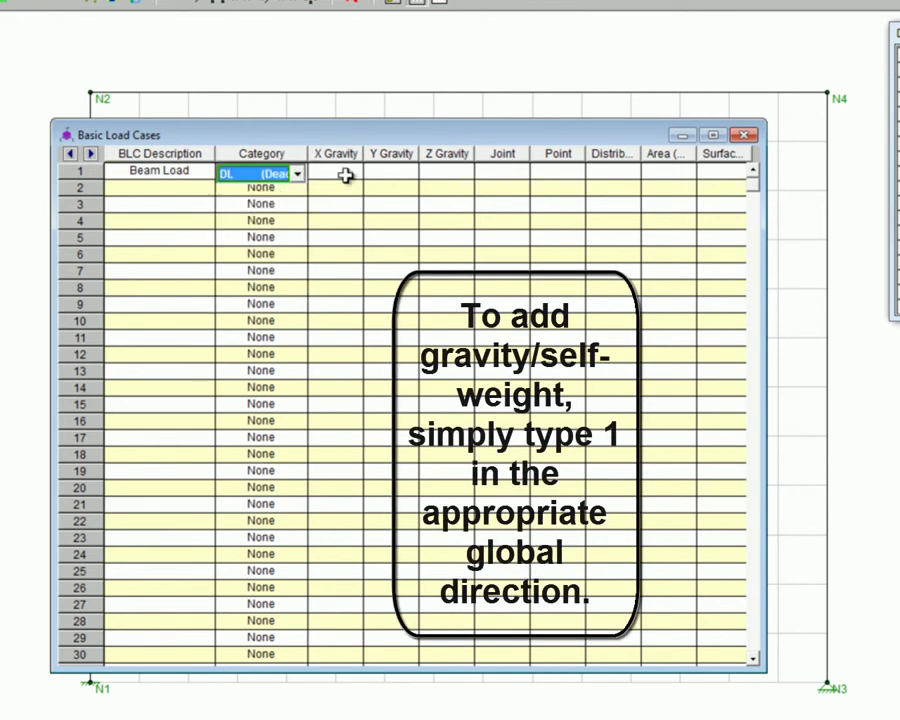
click(390, 173)
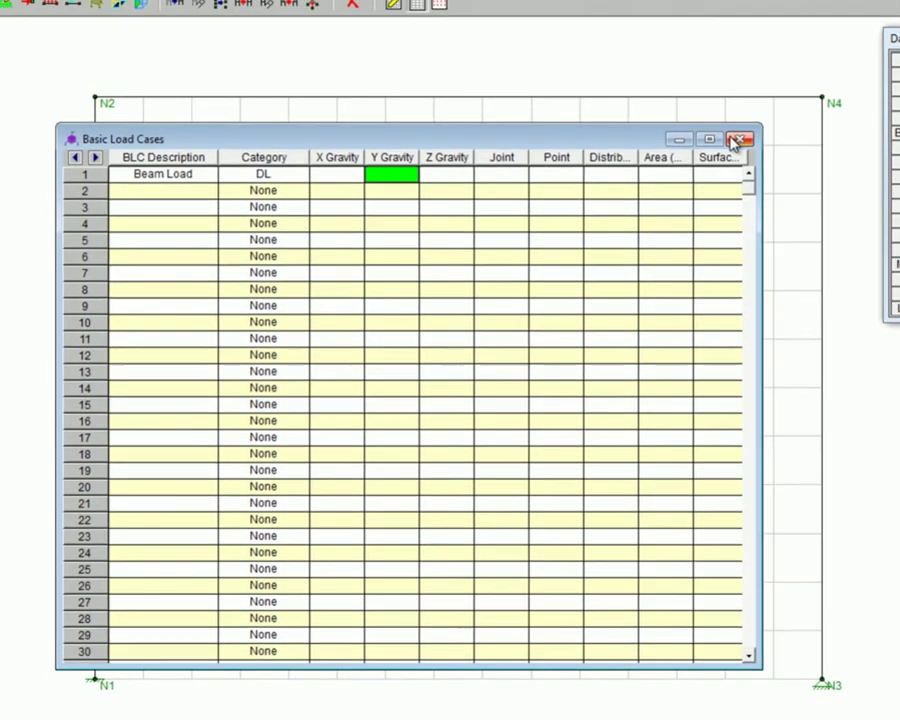
click(736, 140)
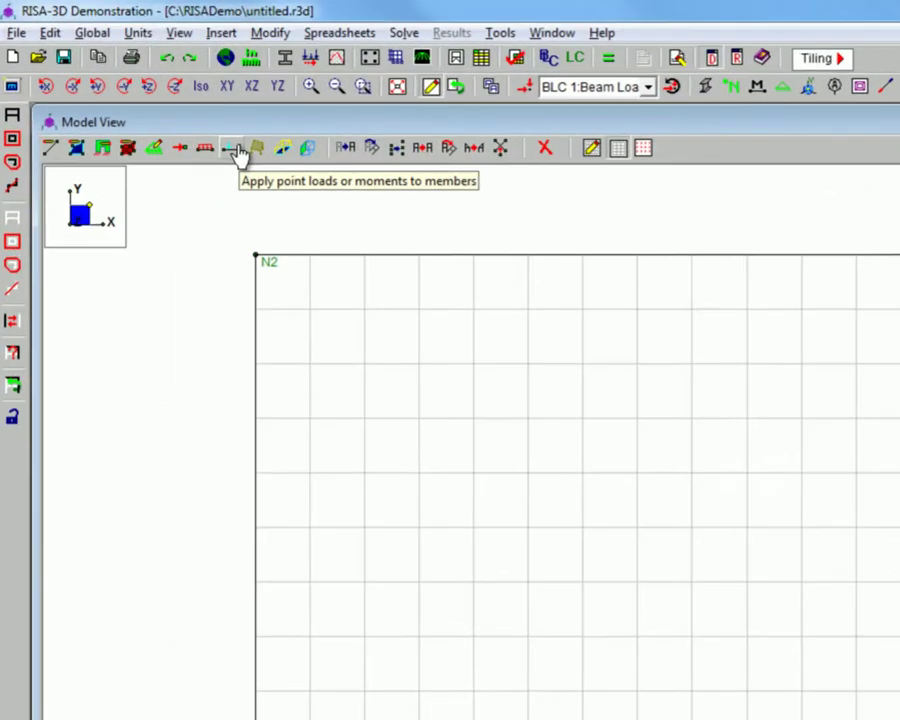
Step: Apply a -1 k y-direction point load 10 ft along beam N2–N4 under Beam Load
click(163, 104)
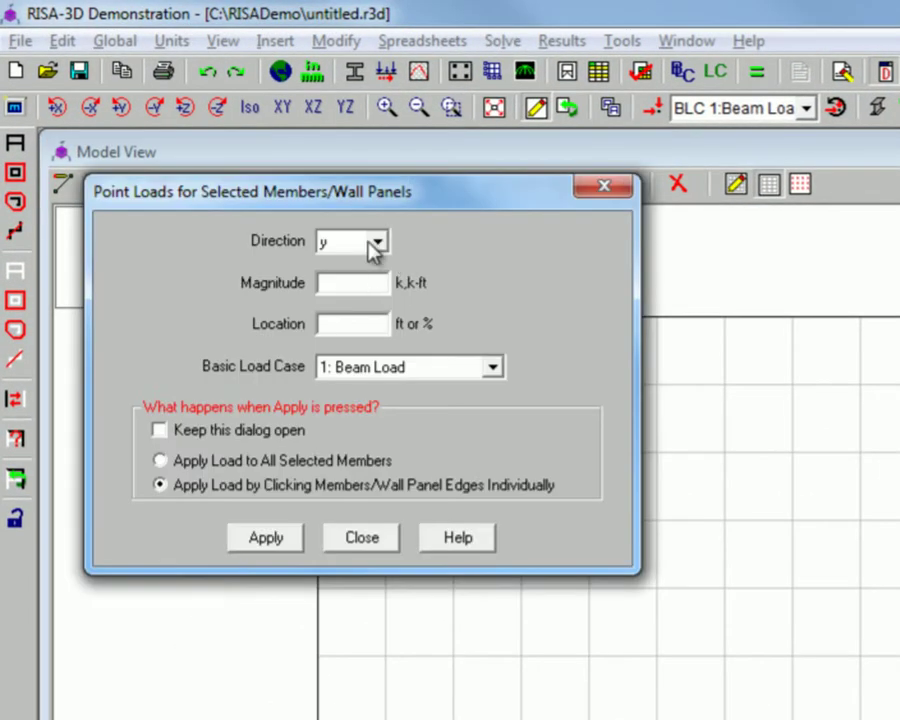
click(371, 281)
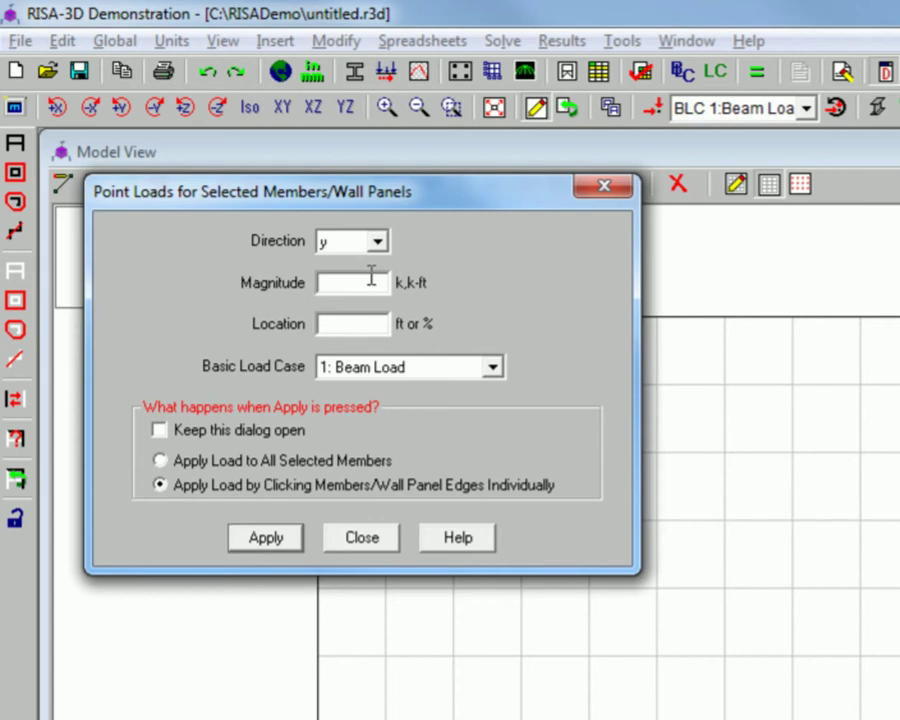
click(368, 323)
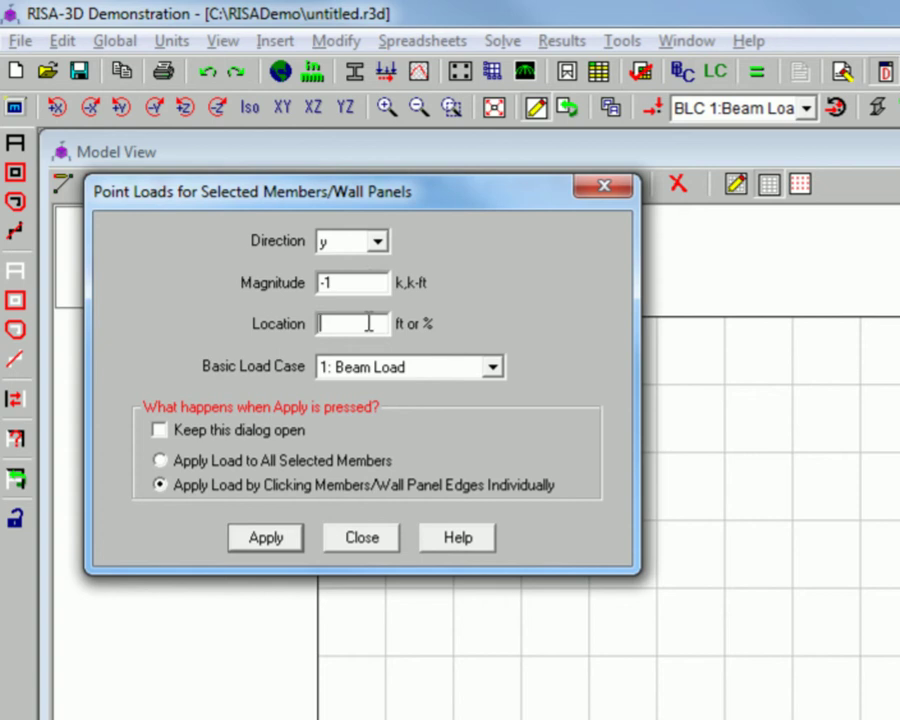
click(400, 368)
click(403, 370)
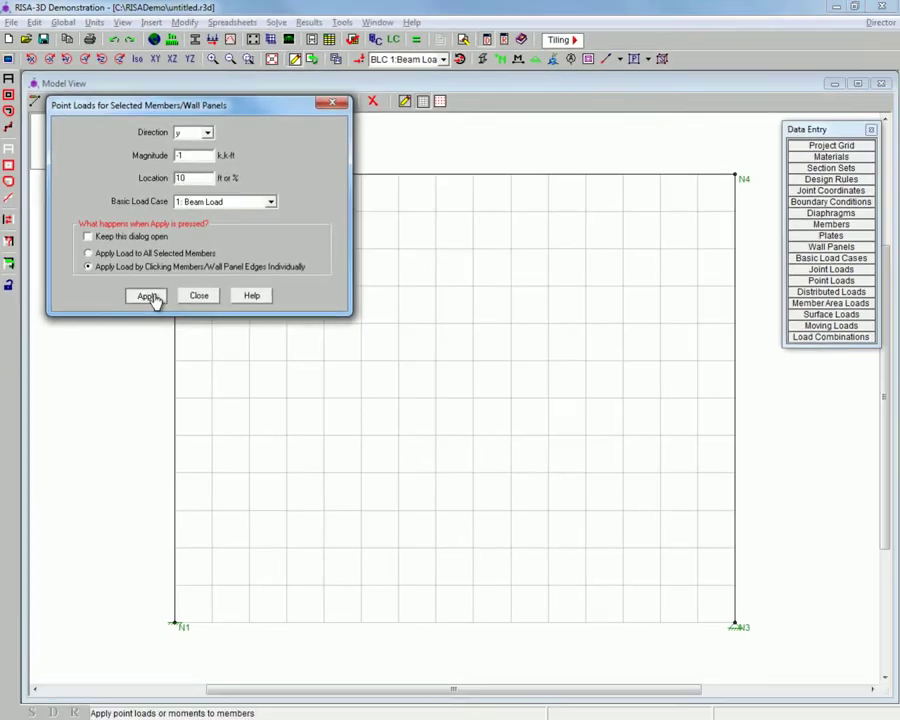
click(266, 537)
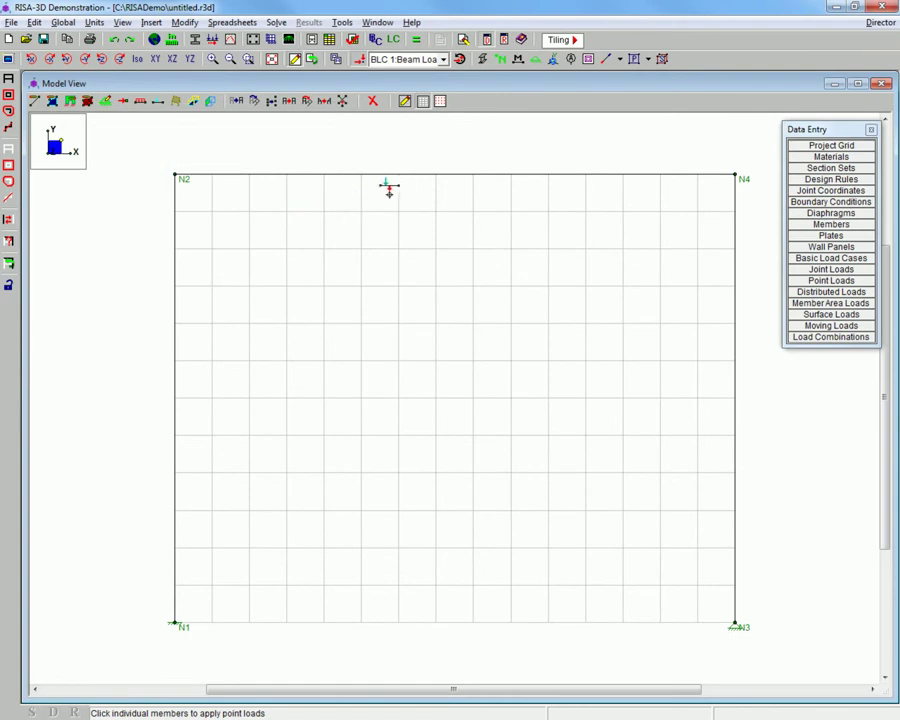
click(405, 170)
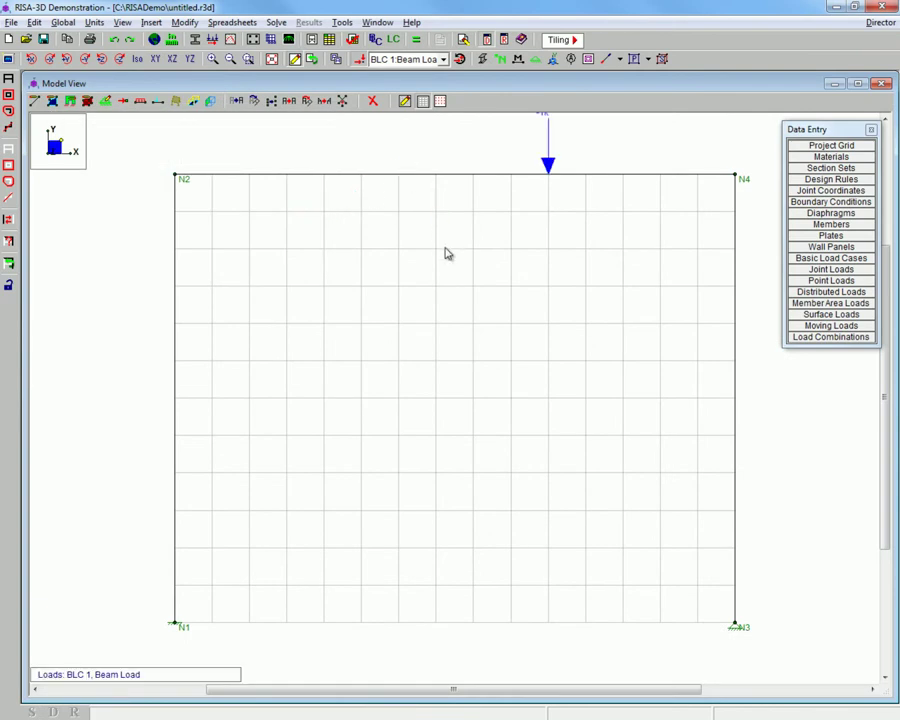
drag(447, 253, 445, 264)
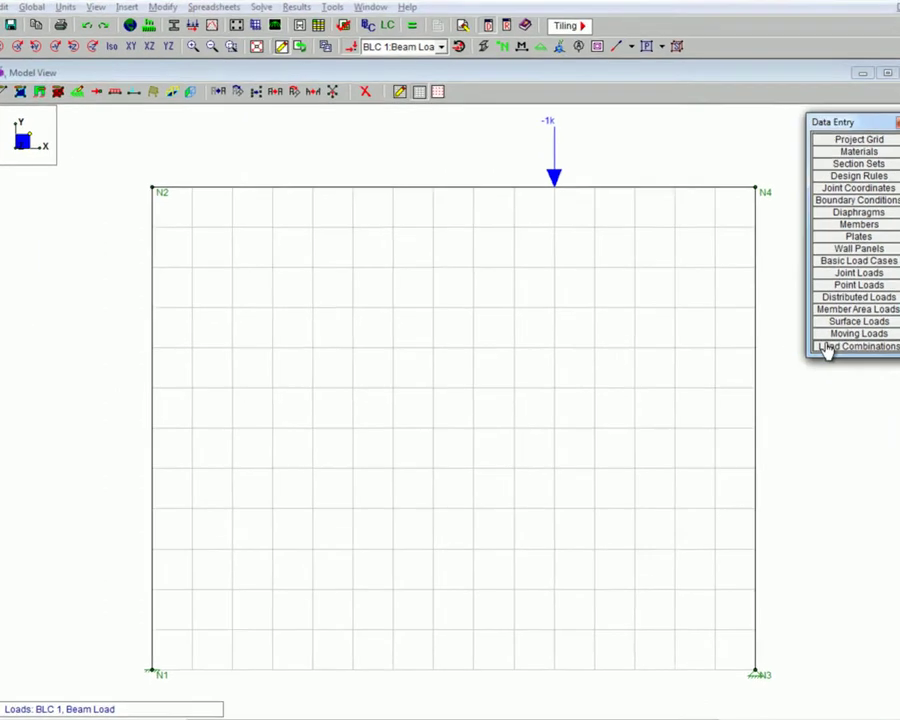
Step: Add load combination row Case 1 with P-Delta left off
click(801, 340)
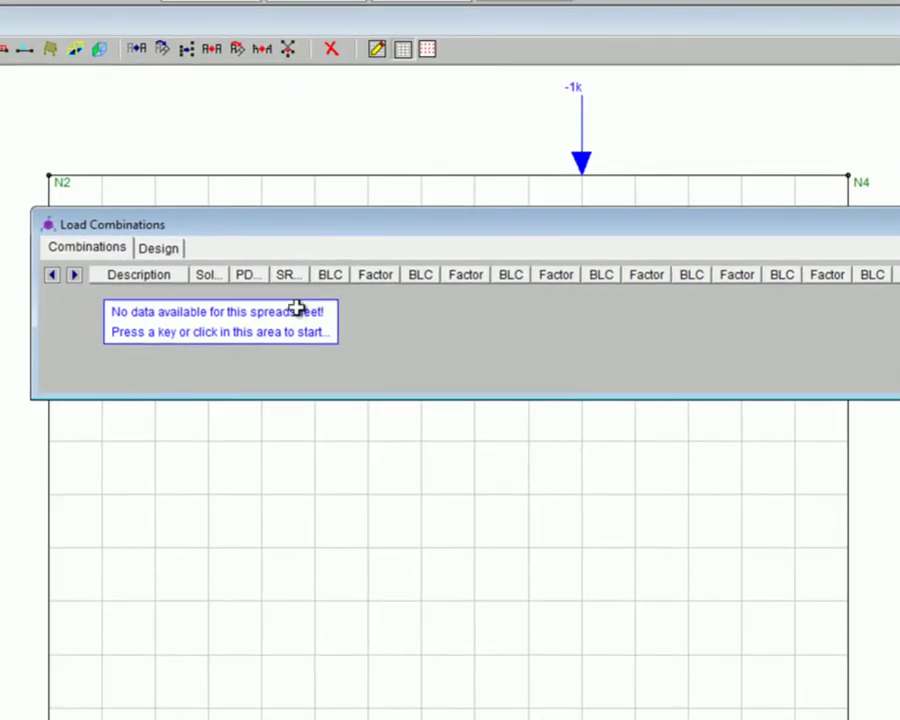
click(181, 326)
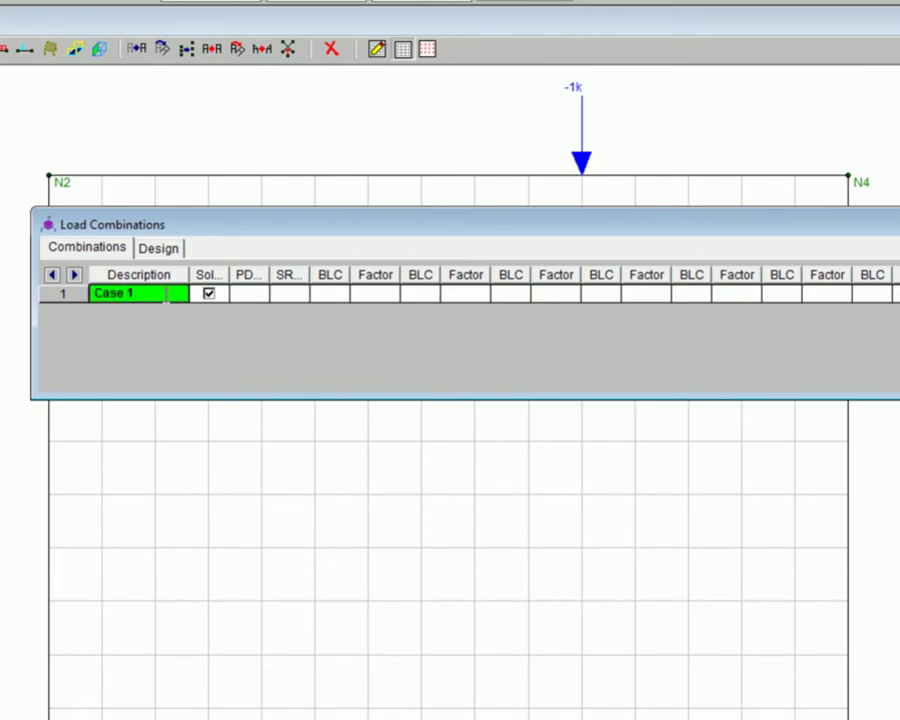
click(256, 297)
click(262, 294)
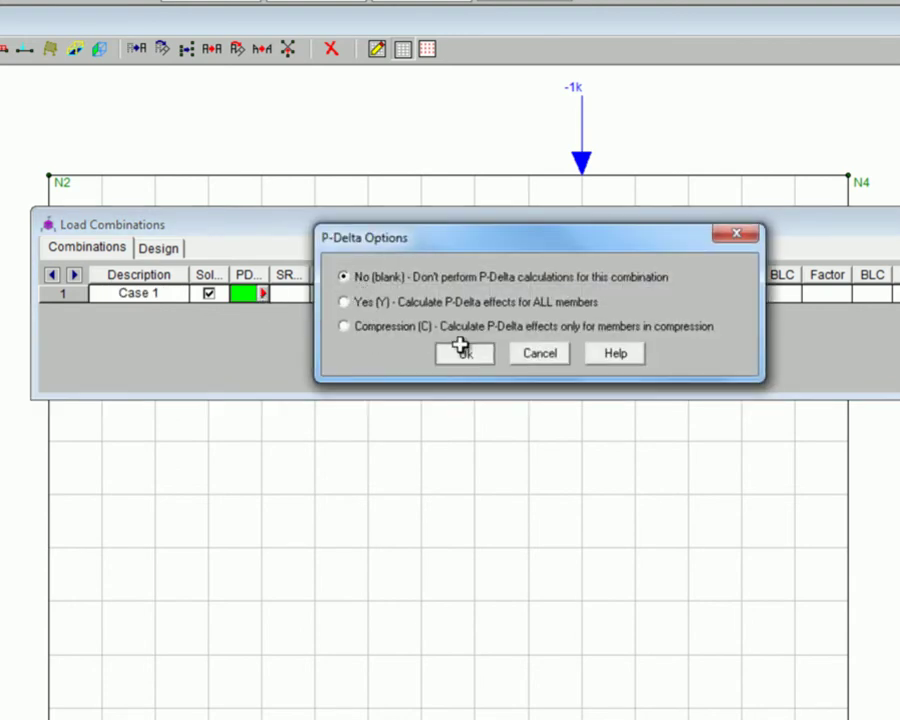
click(460, 350)
Step: Set Case 1's first entry to BLC 1: Beam Load with a factor of 1
click(345, 295)
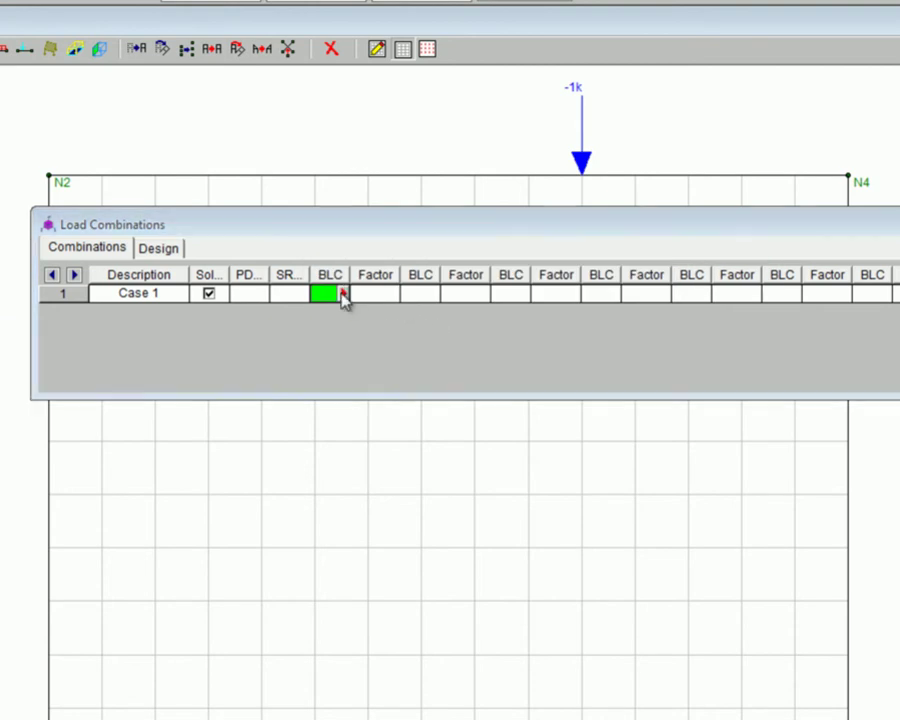
click(342, 295)
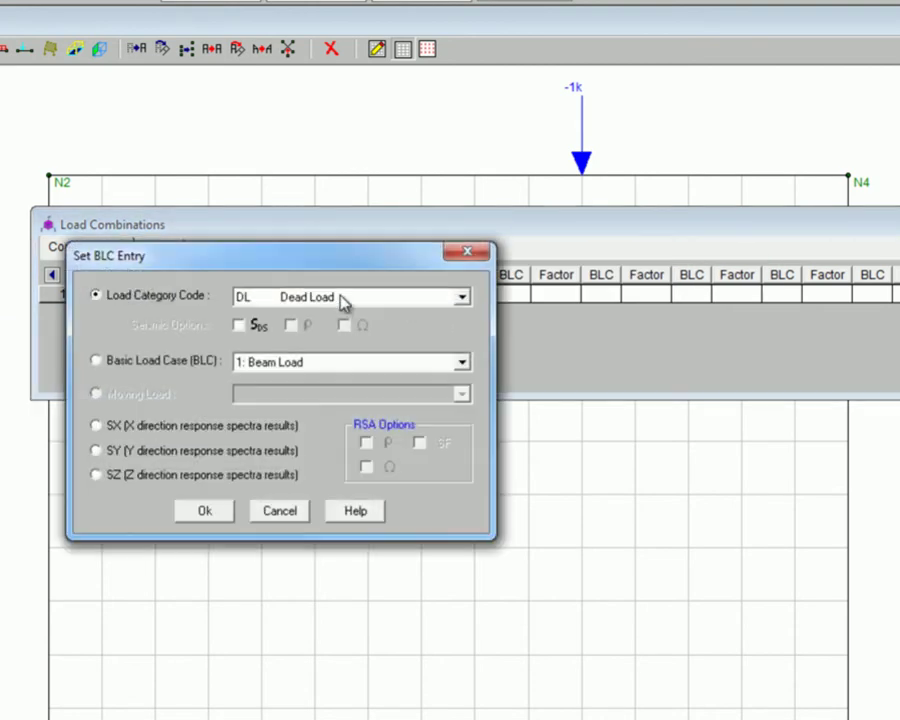
click(257, 363)
click(250, 376)
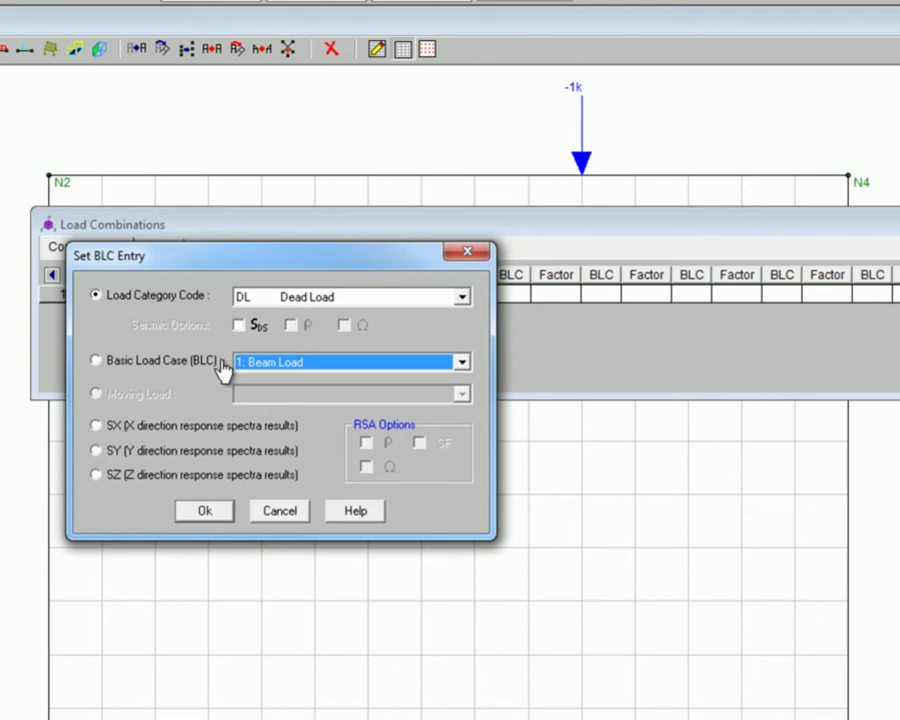
click(96, 361)
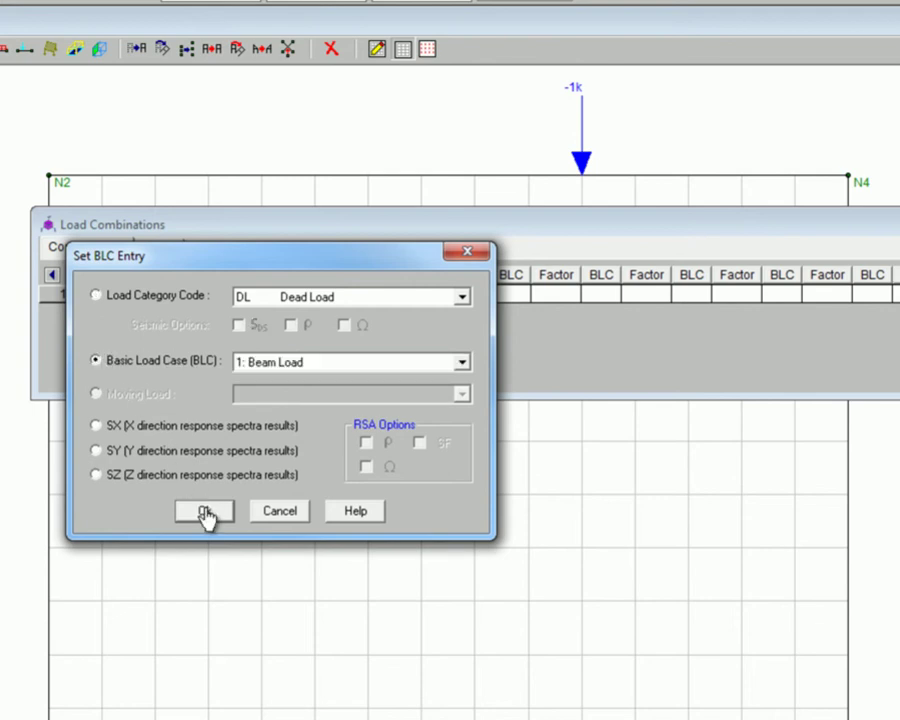
click(206, 512)
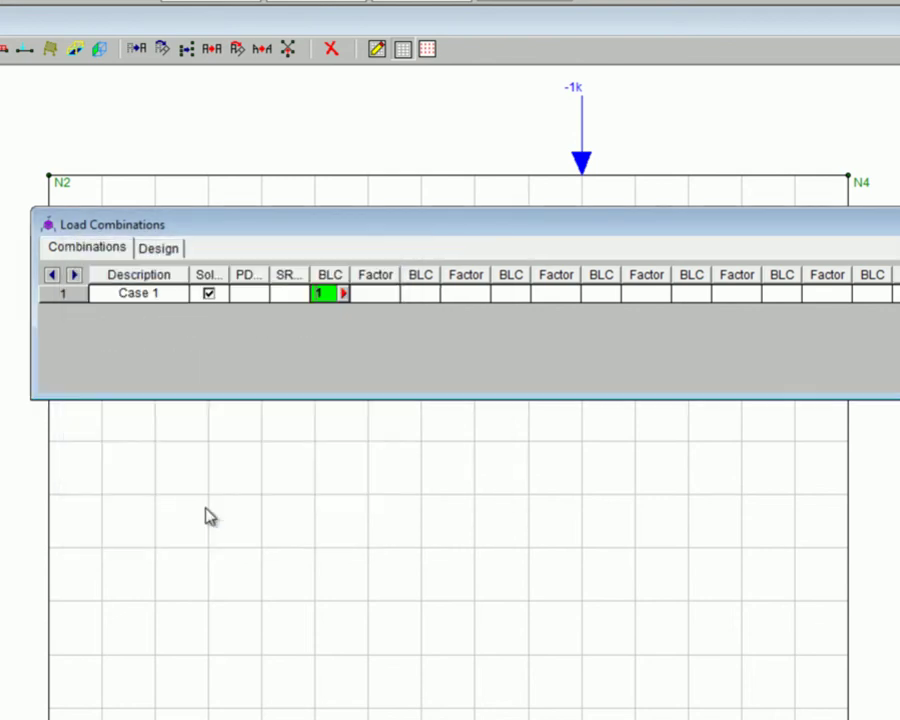
click(391, 297)
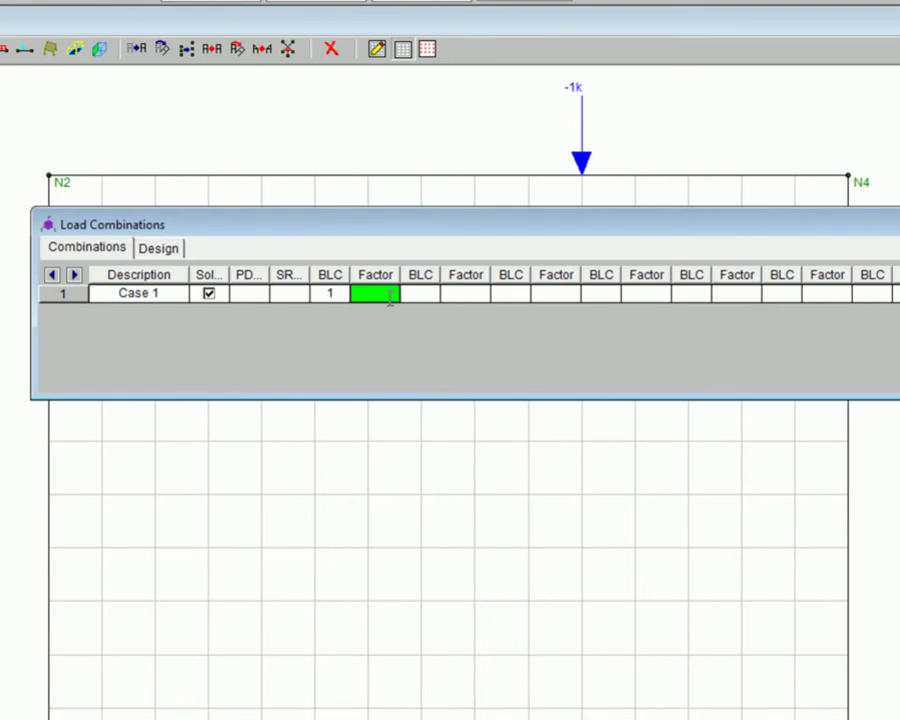
text(1)
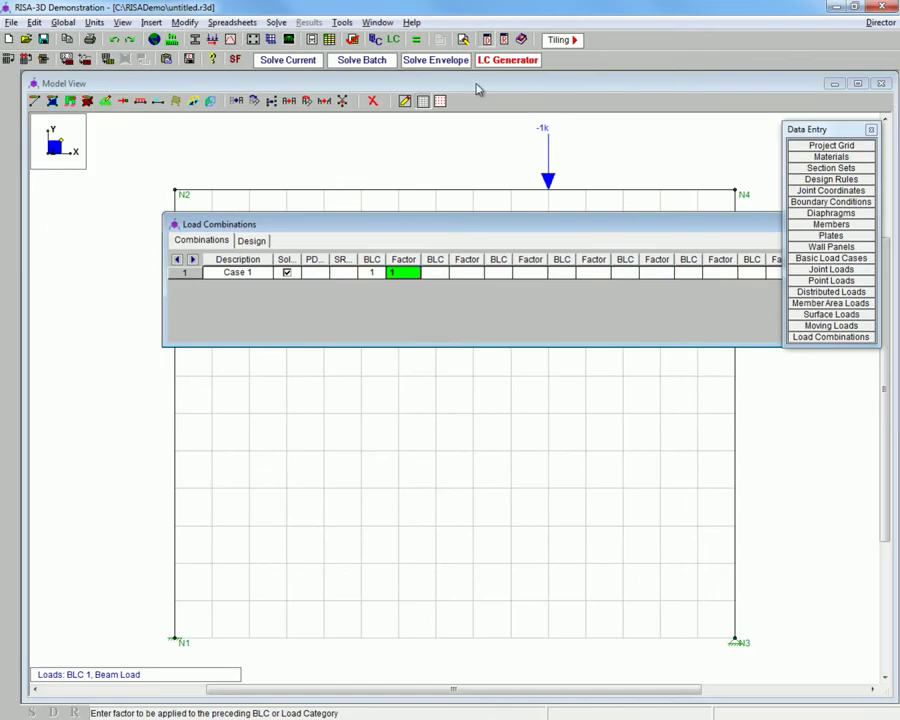
Step: Generate ASCE 2005 Strength gravity combinations, review the rows, and close Load Combinations
click(480, 62)
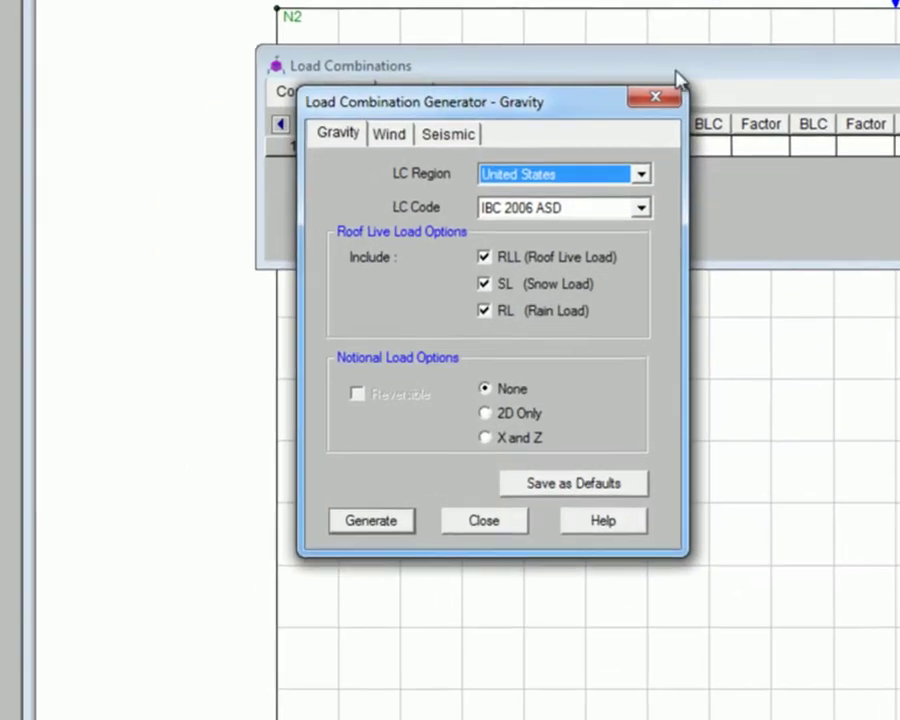
click(546, 211)
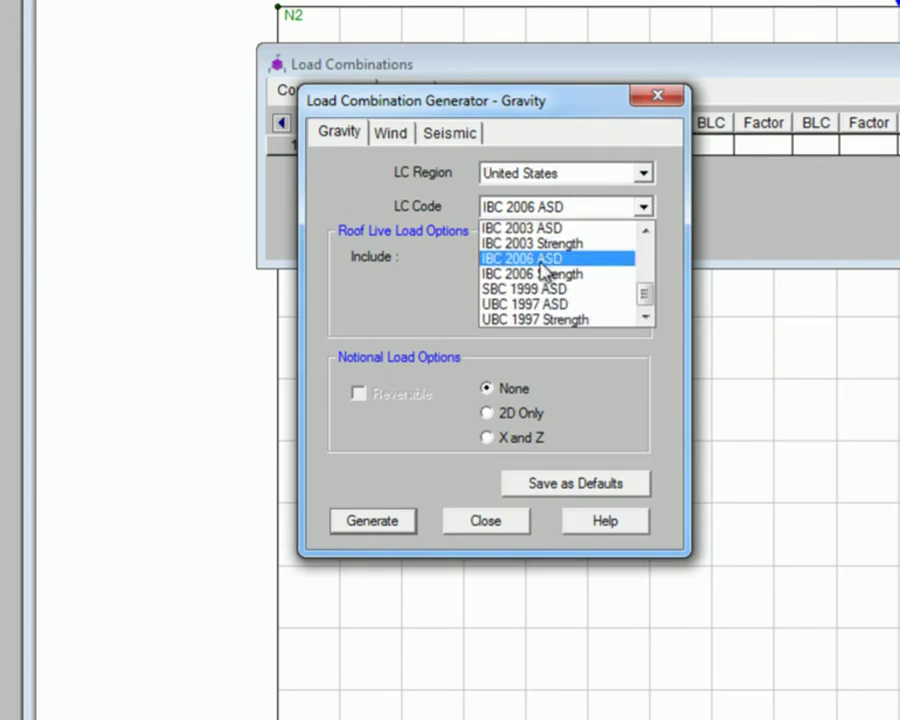
scroll(541, 279, up, 3)
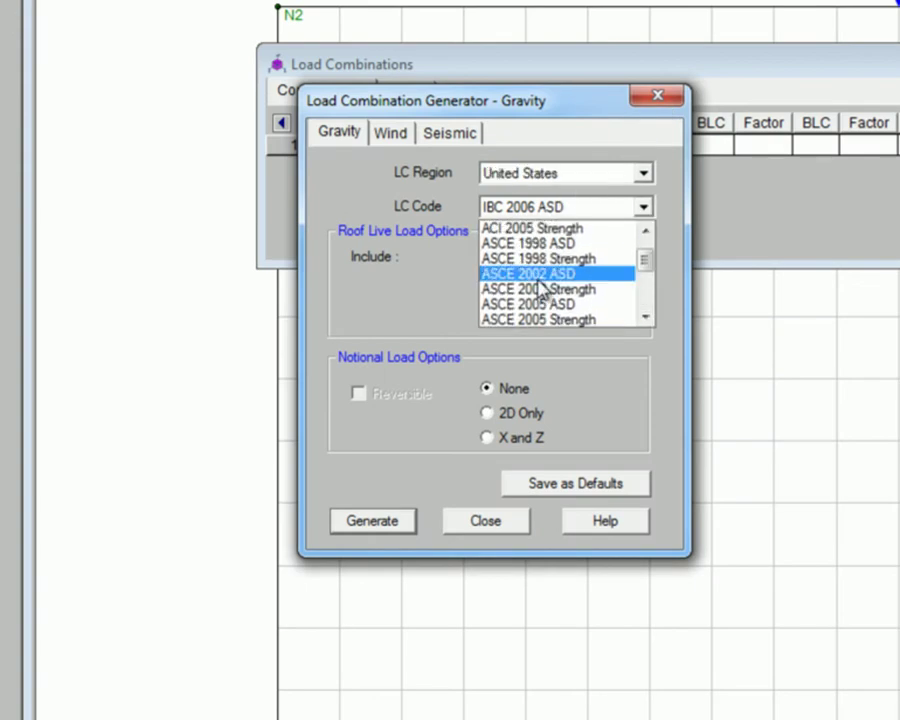
click(553, 320)
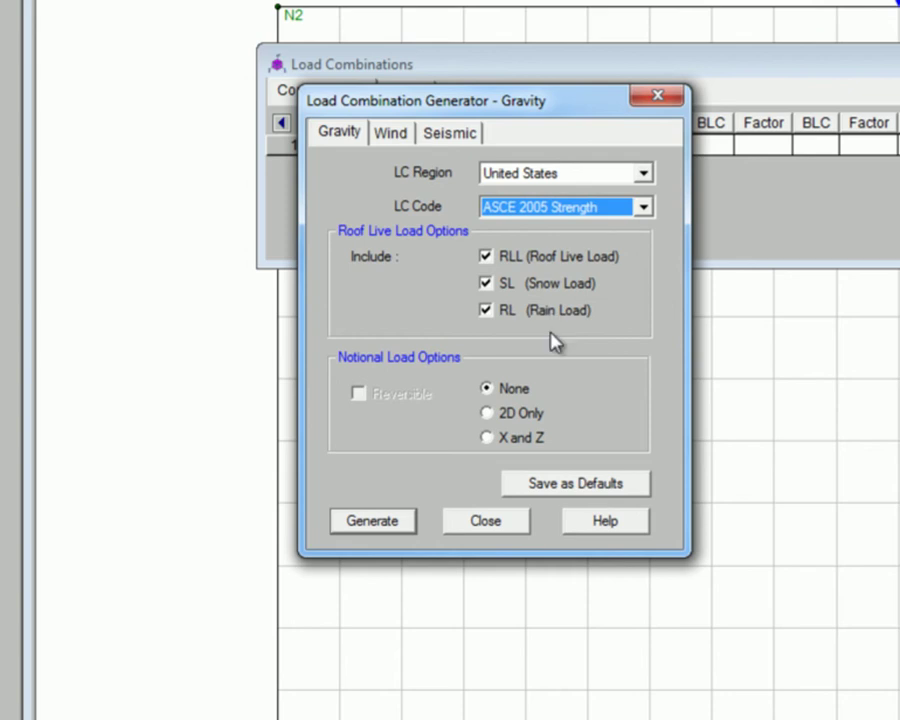
click(372, 521)
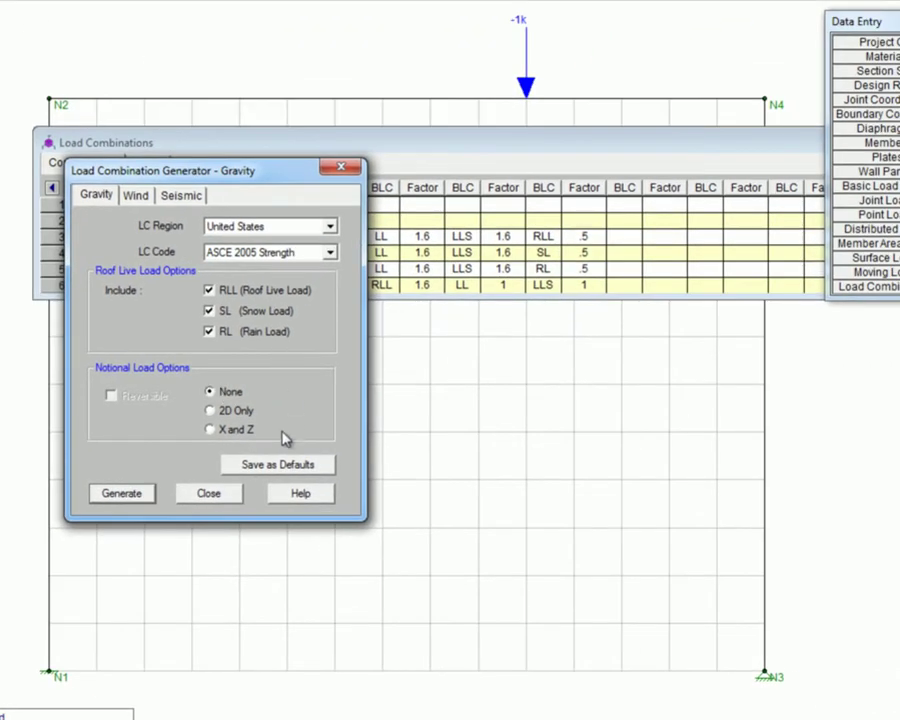
click(248, 497)
drag(259, 296, 253, 457)
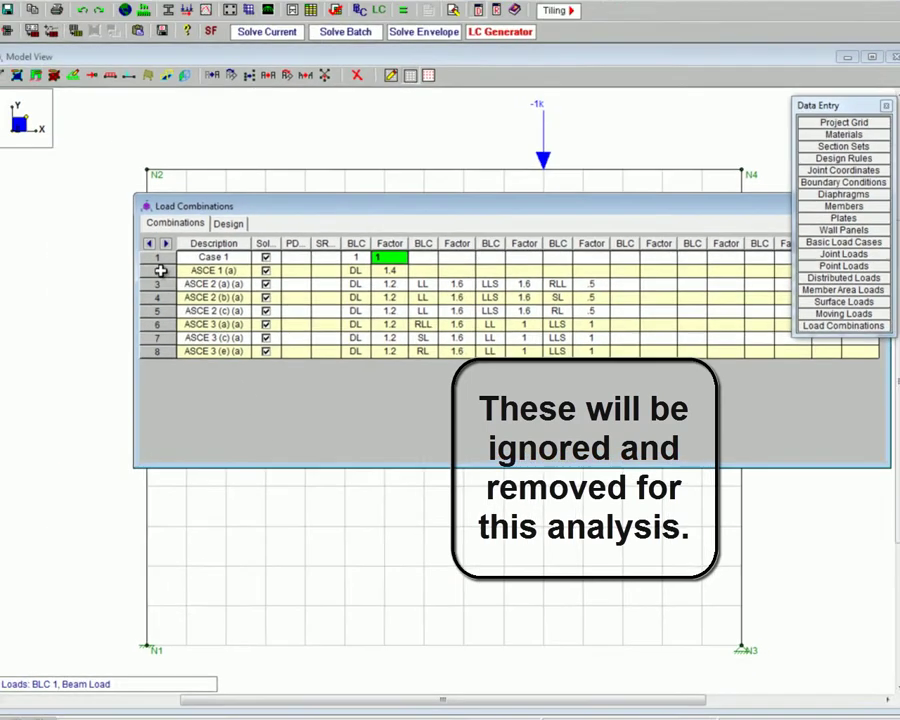
click(778, 207)
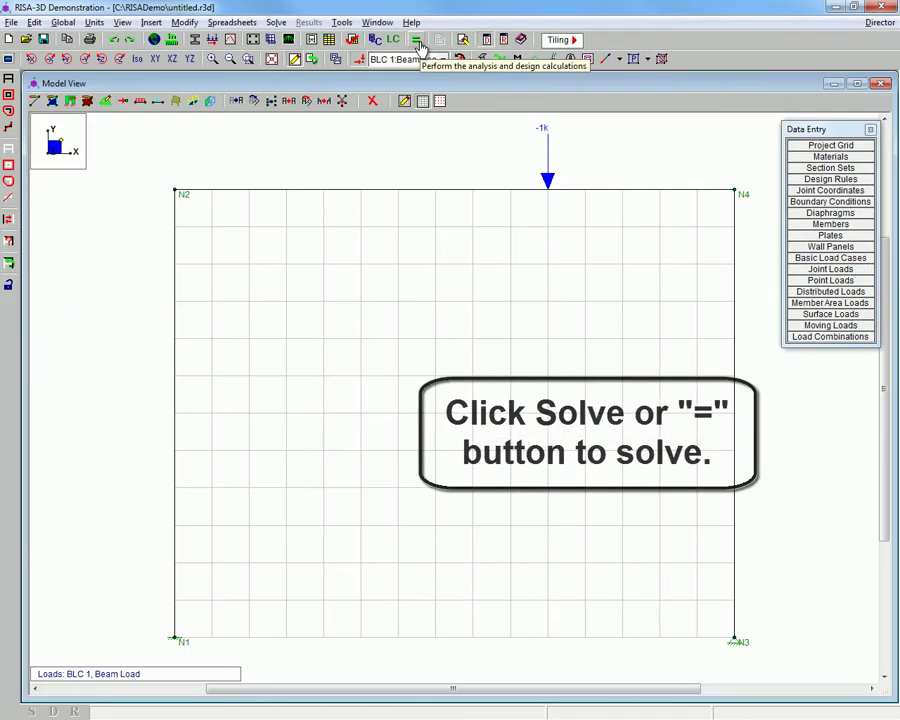
click(418, 42)
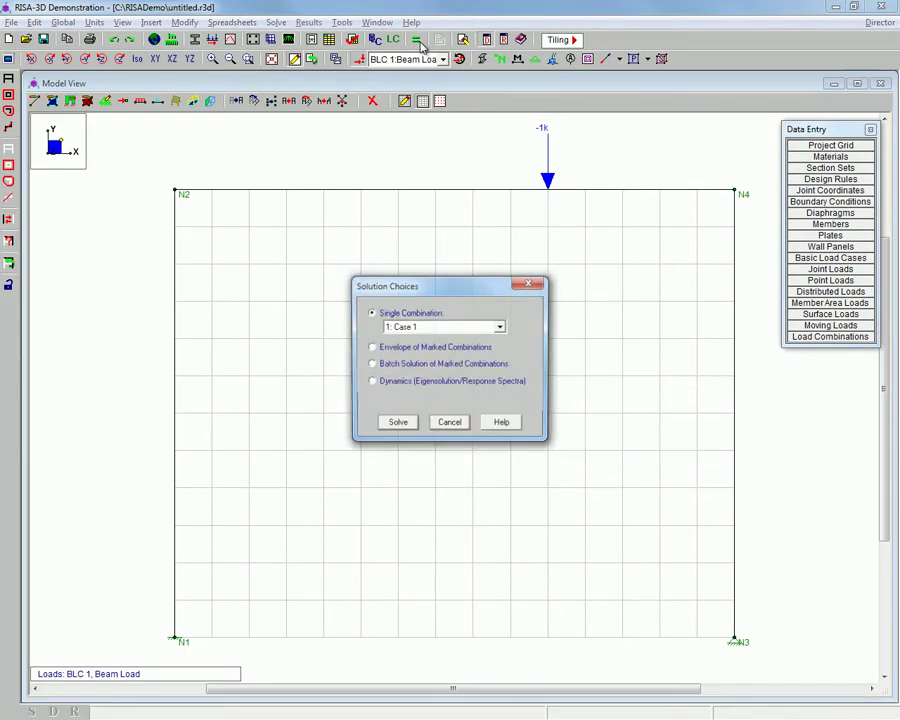
click(418, 332)
click(419, 337)
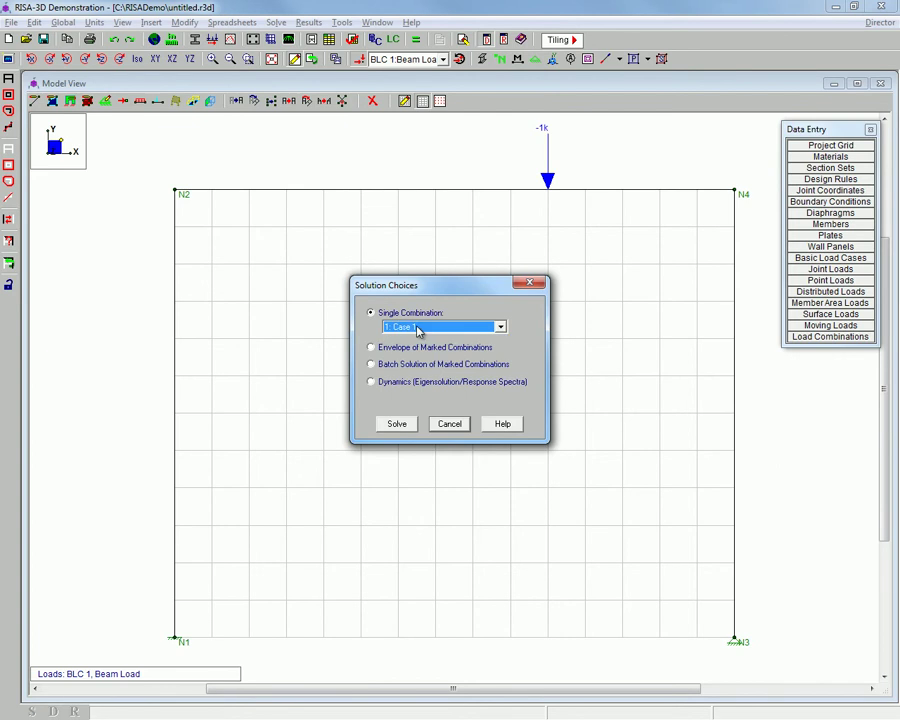
click(397, 424)
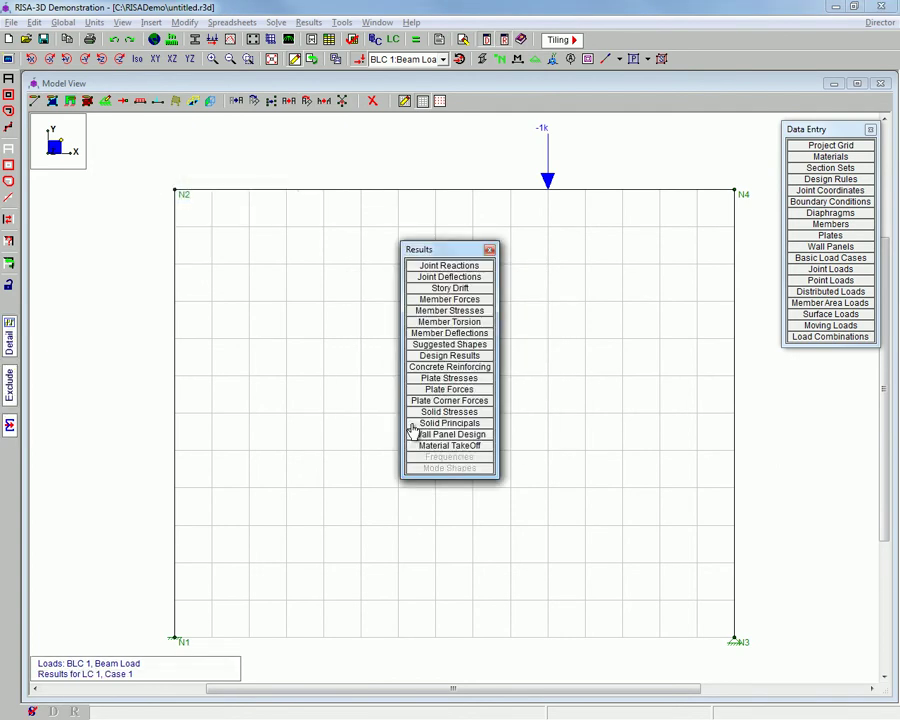
drag(452, 253, 821, 372)
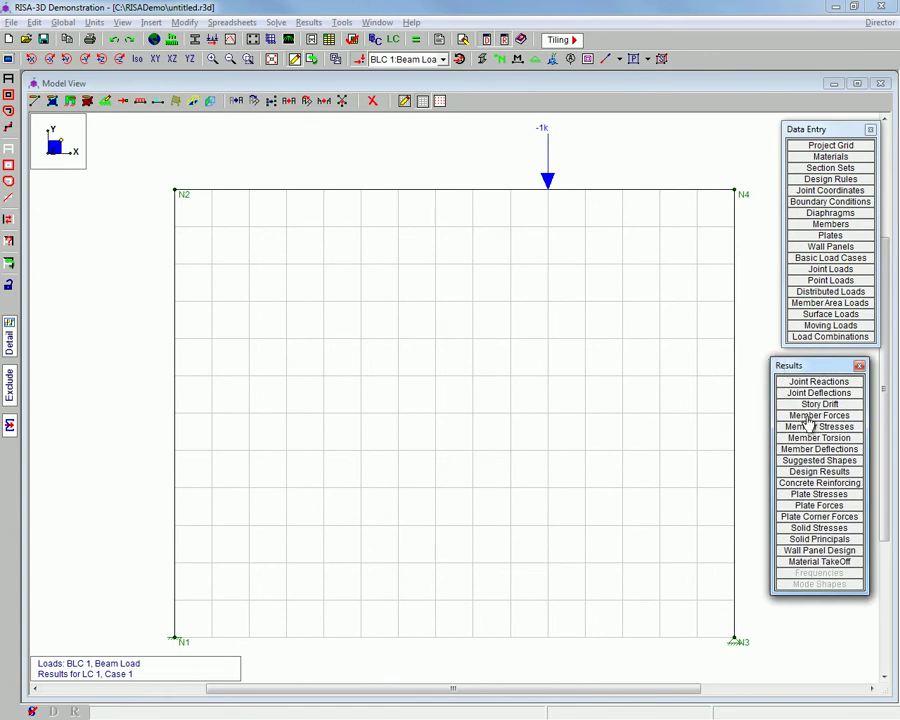
click(815, 427)
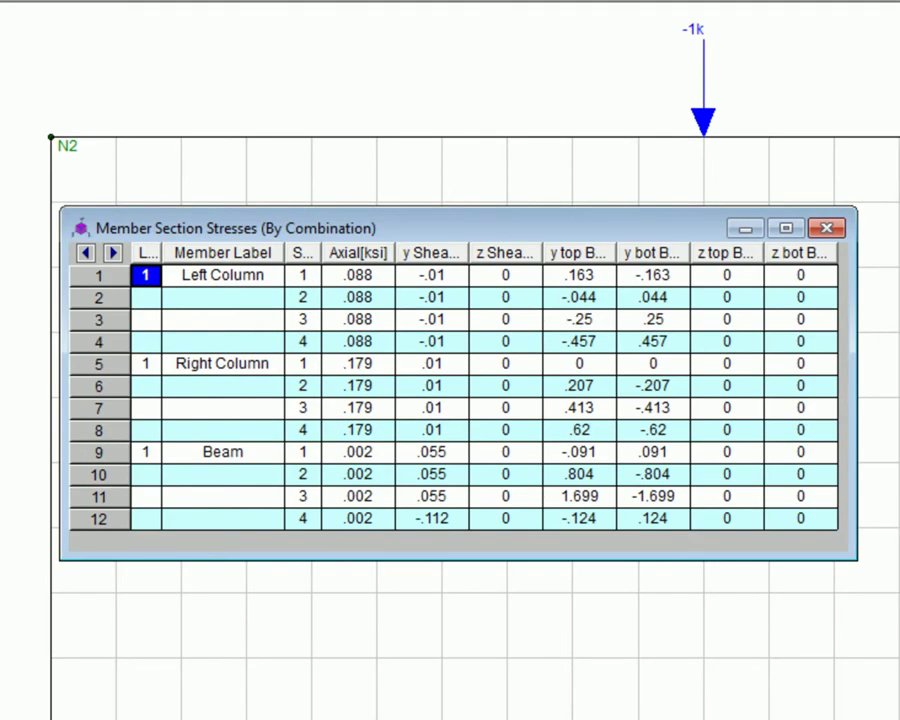
drag(583, 496, 640, 506)
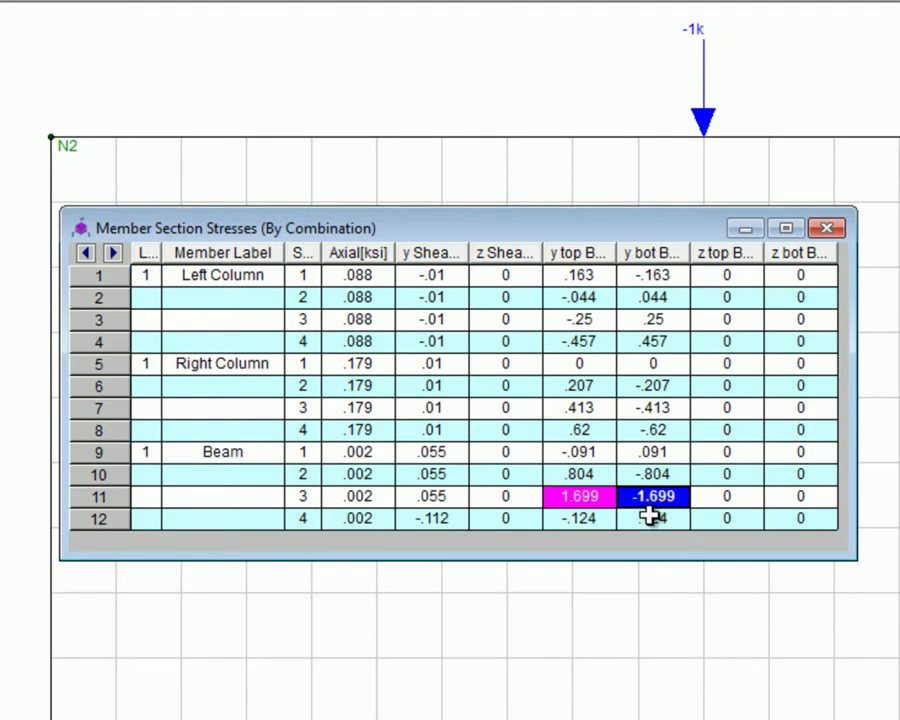
click(217, 453)
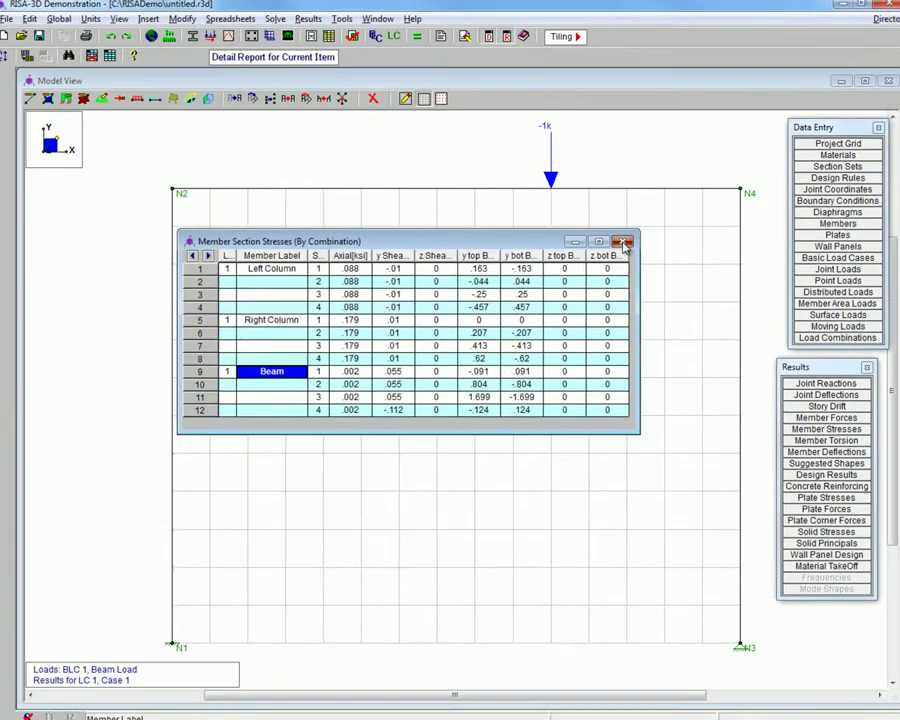
click(622, 243)
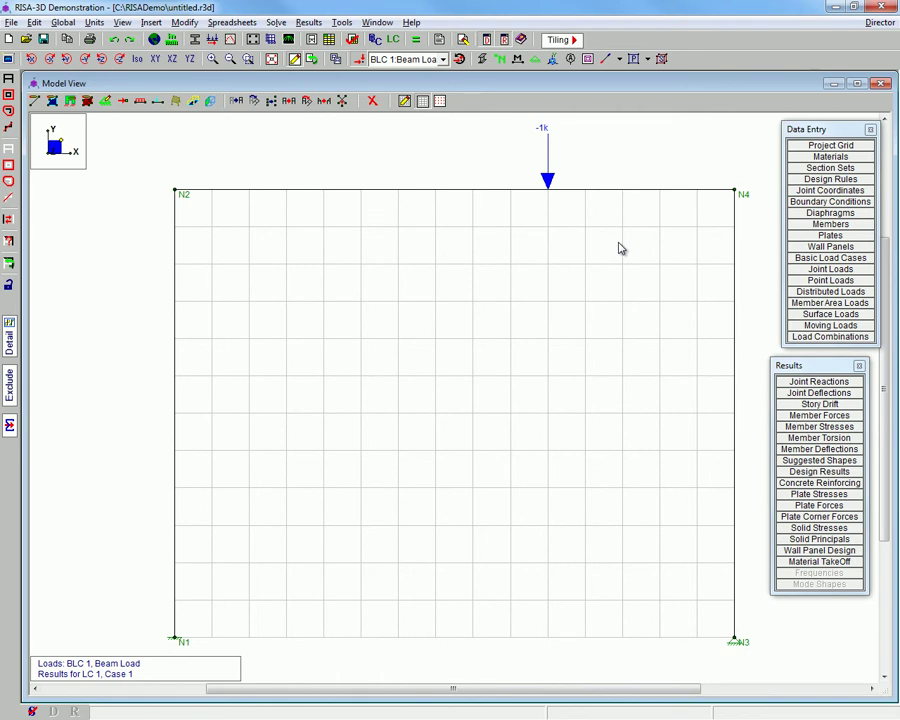
Step: Change the beam point load magnitude to -25 and clear results, silencing future warnings
click(800, 281)
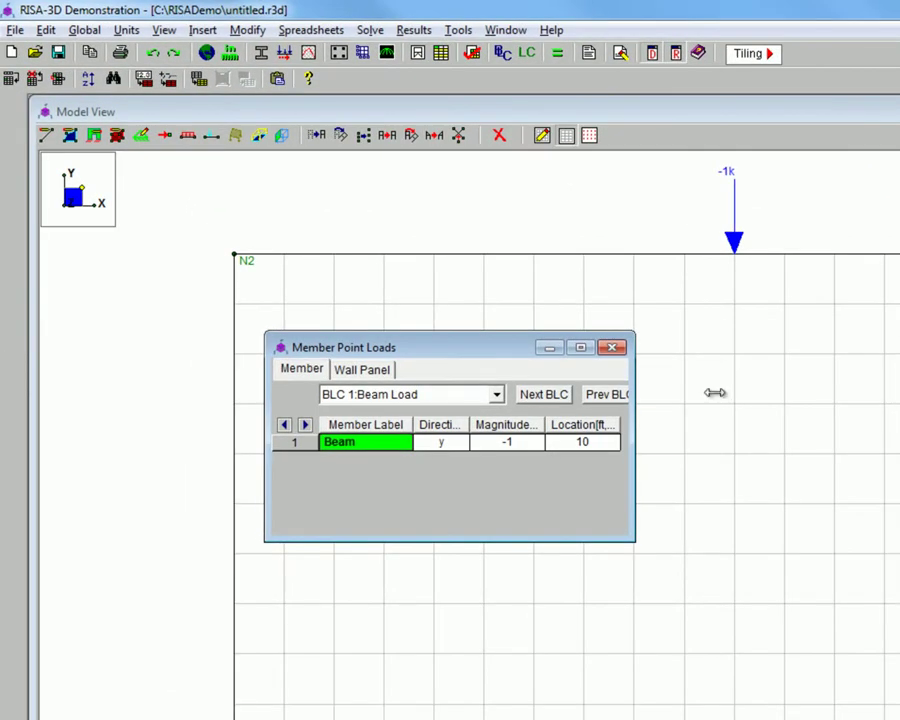
click(516, 442)
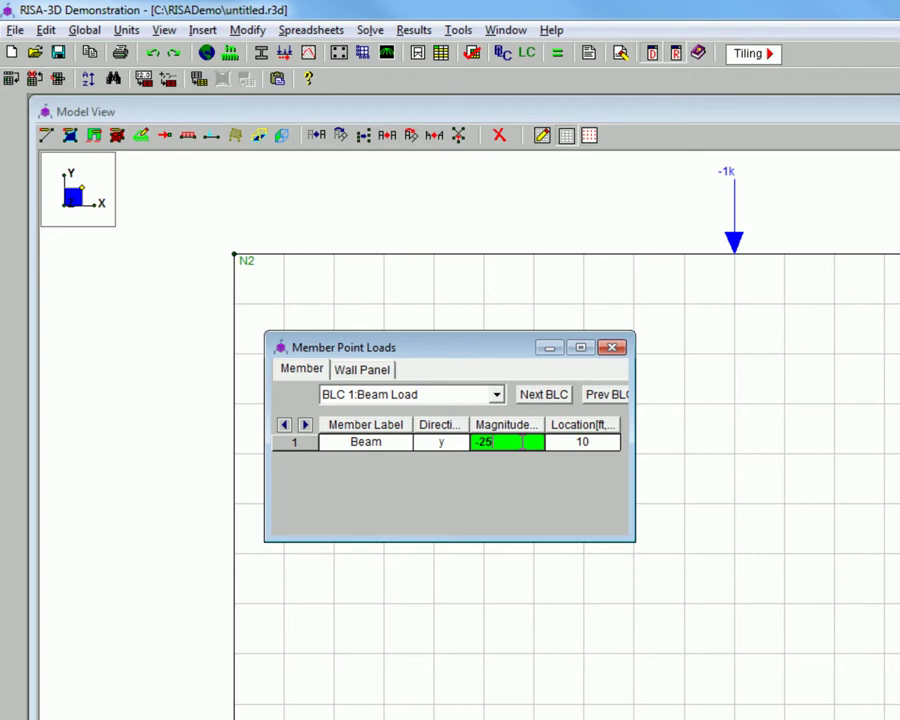
click(612, 349)
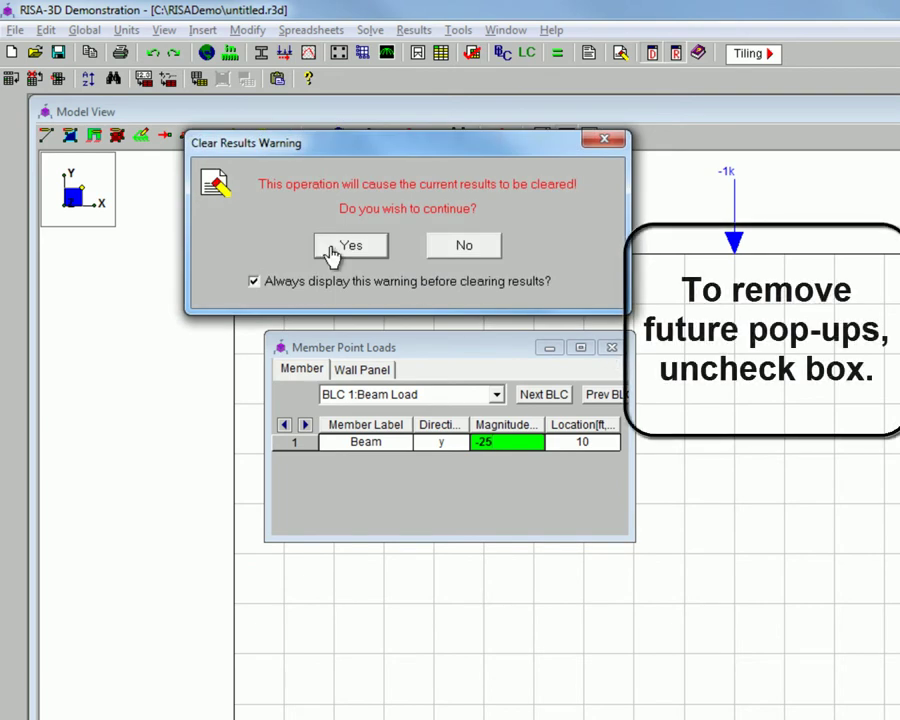
click(254, 282)
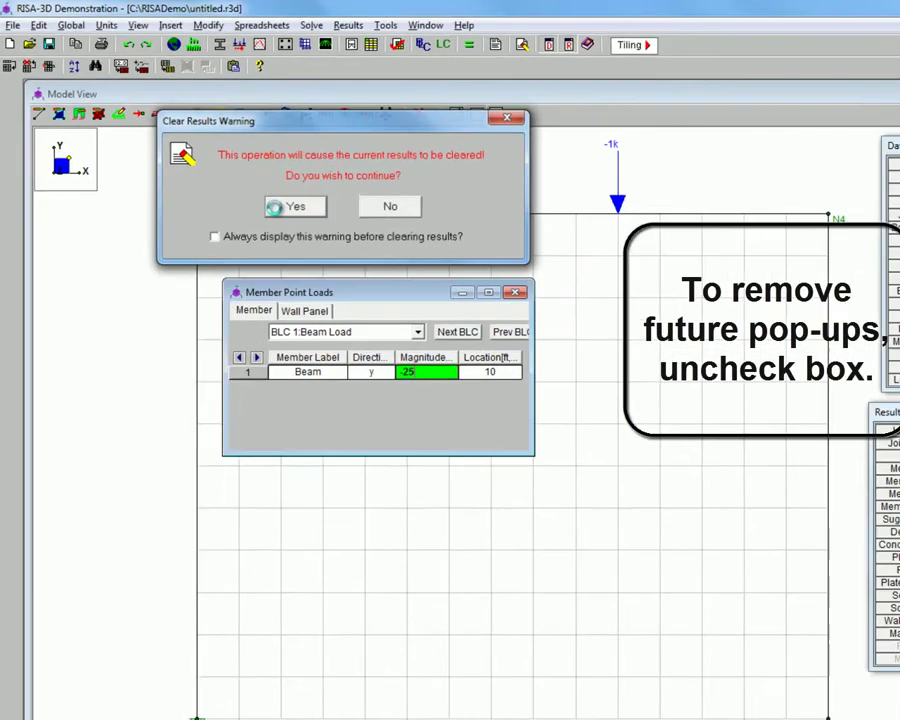
click(328, 248)
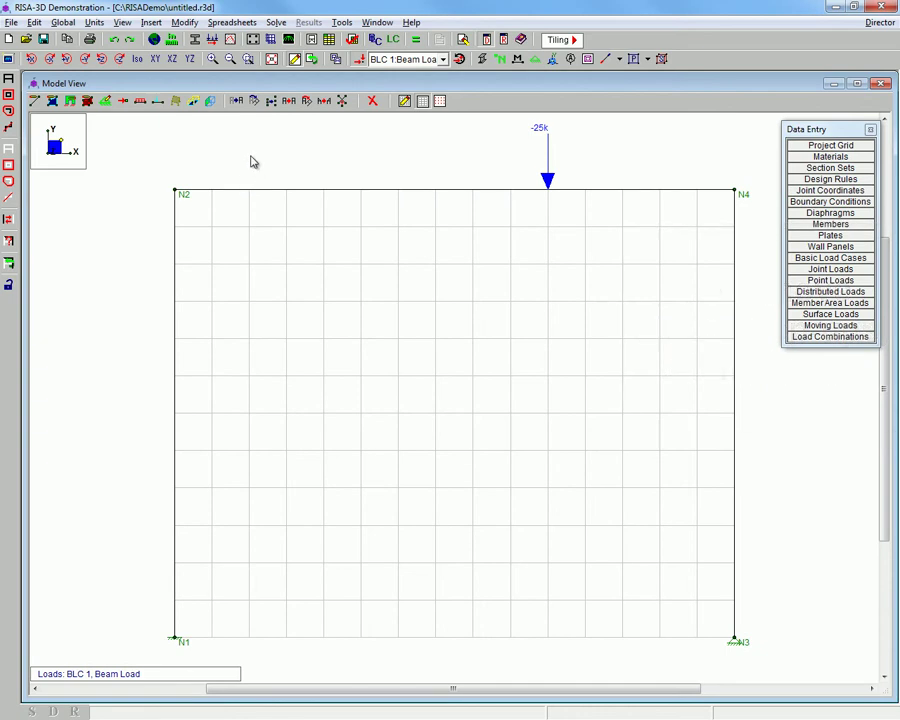
Step: Solve Case 1 and review Member Section Stresses, where the beam reaches 42.484 ksi
click(275, 22)
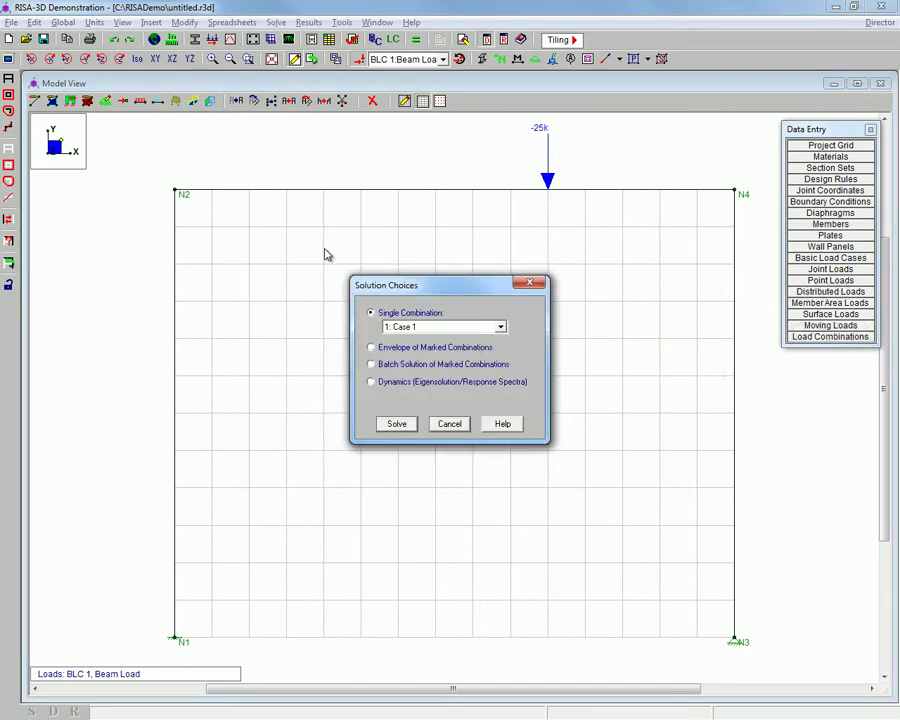
click(392, 423)
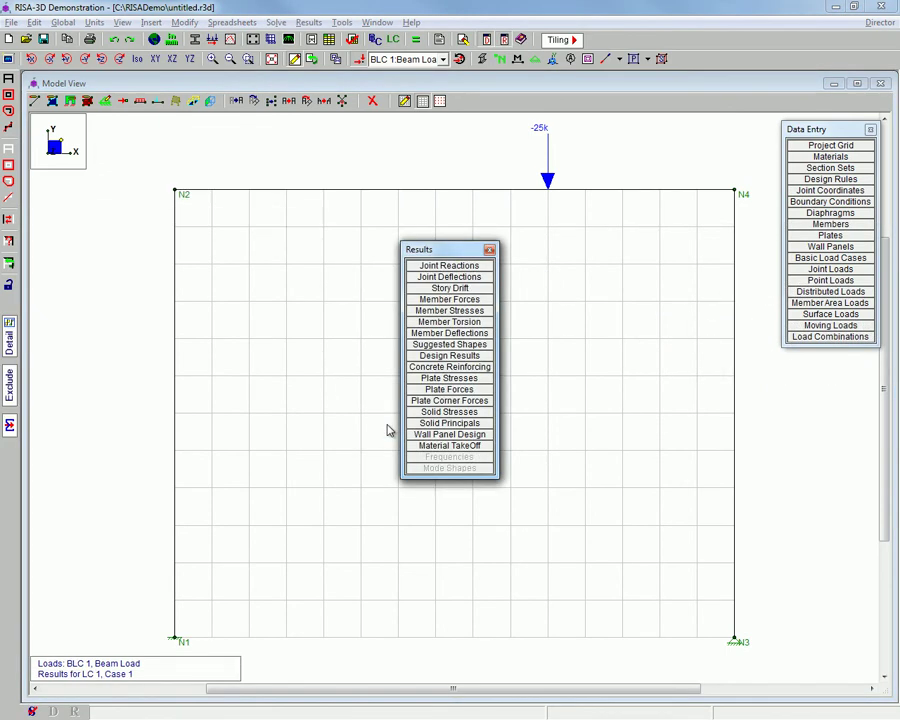
drag(418, 251, 775, 376)
click(791, 432)
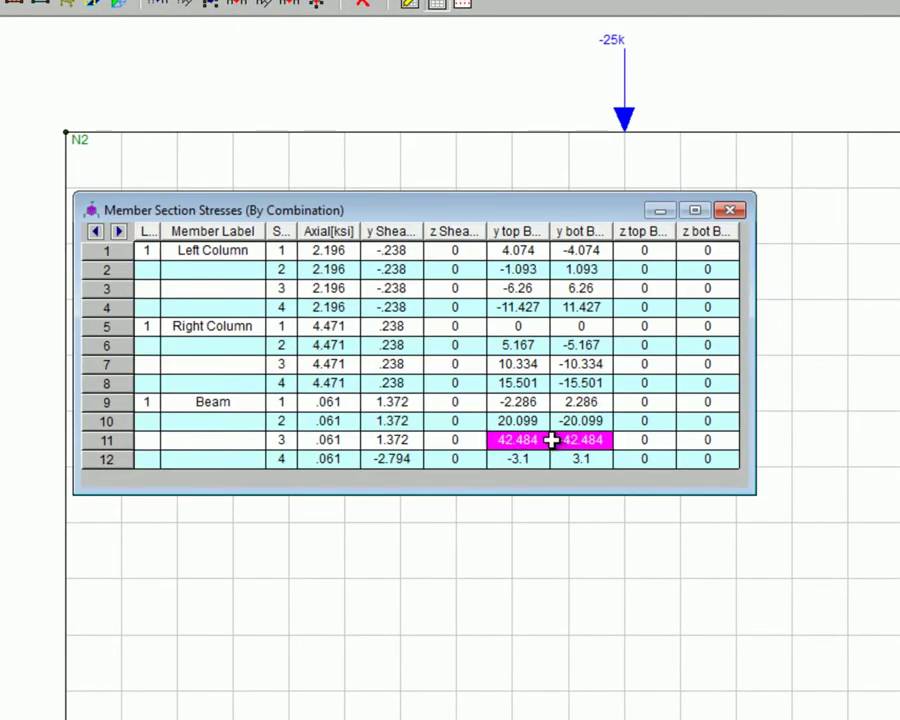
click(576, 442)
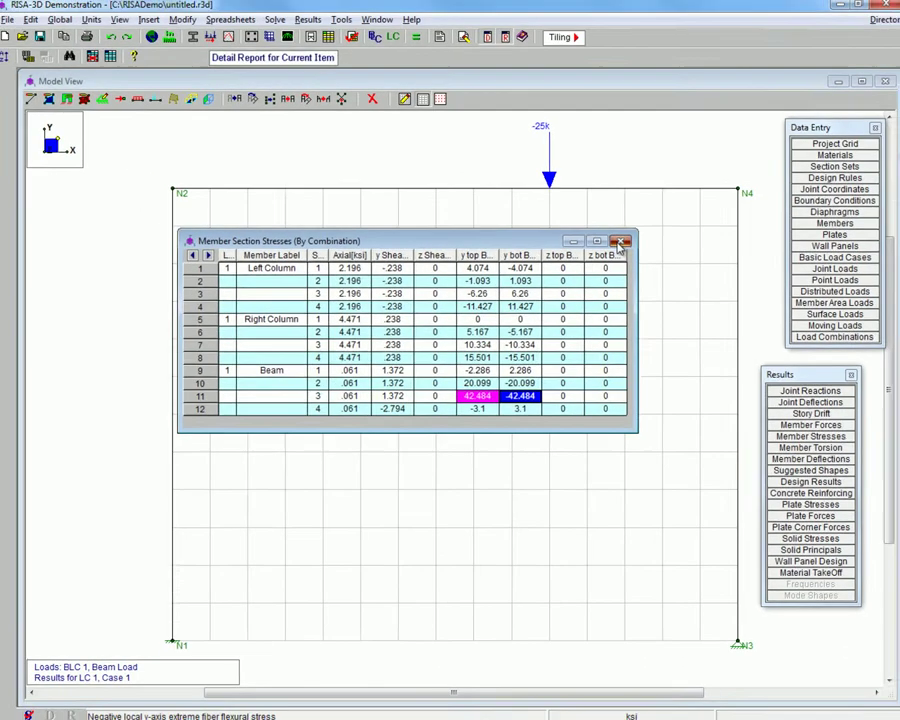
click(729, 210)
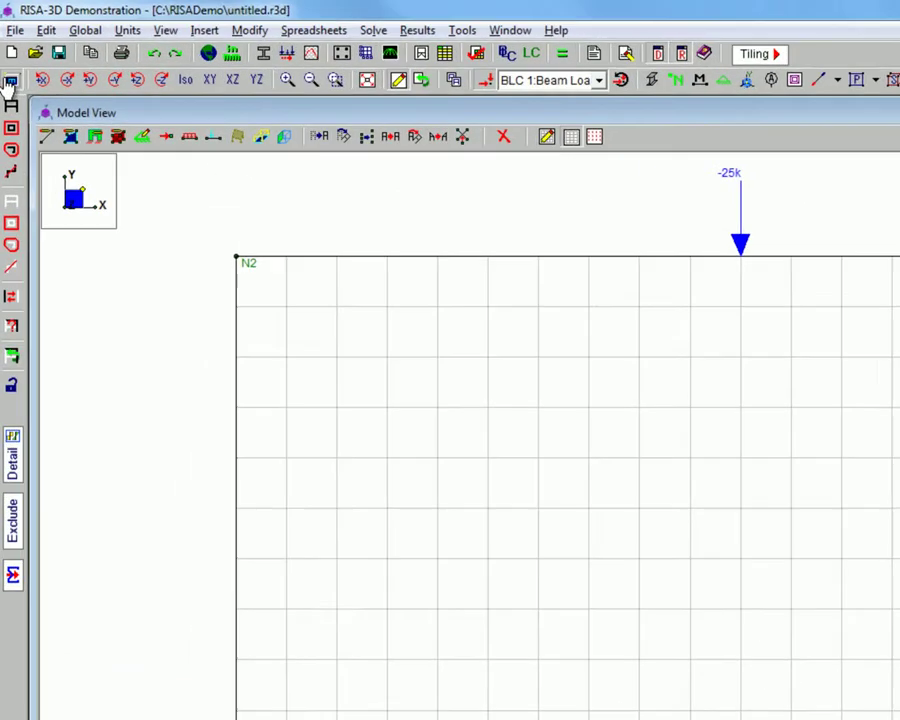
Step: Colour-code members by Unity (Bending), with a z-z Moment diagram displayed
click(8, 60)
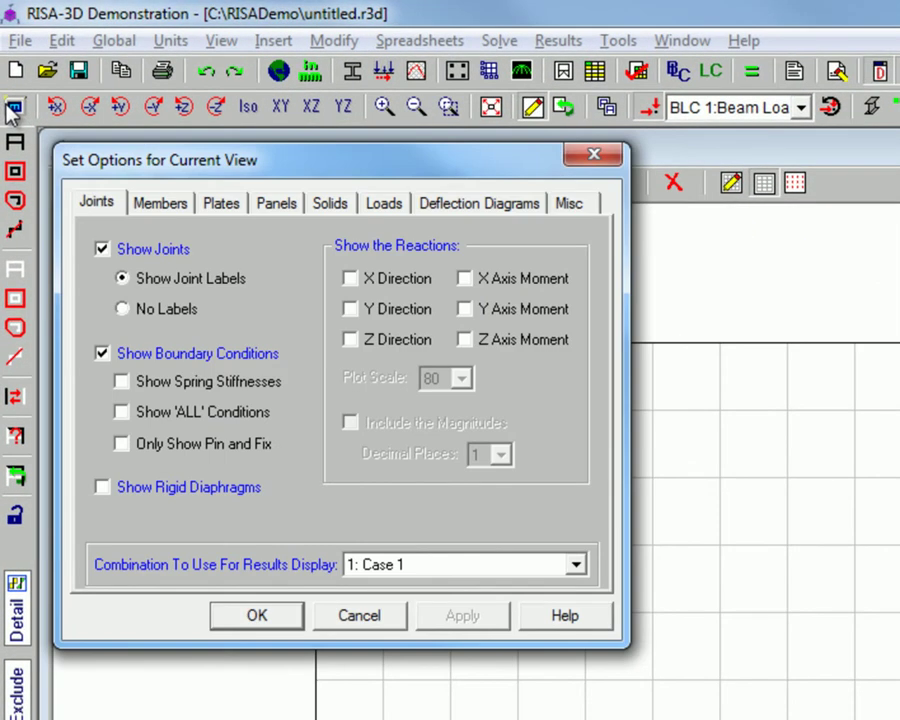
click(158, 203)
click(230, 285)
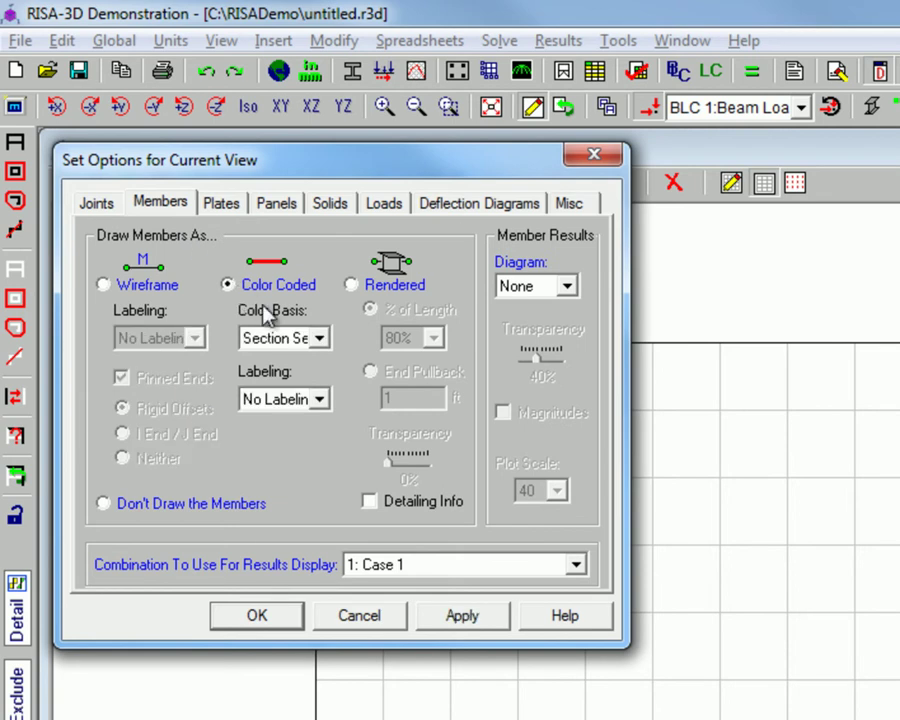
click(294, 337)
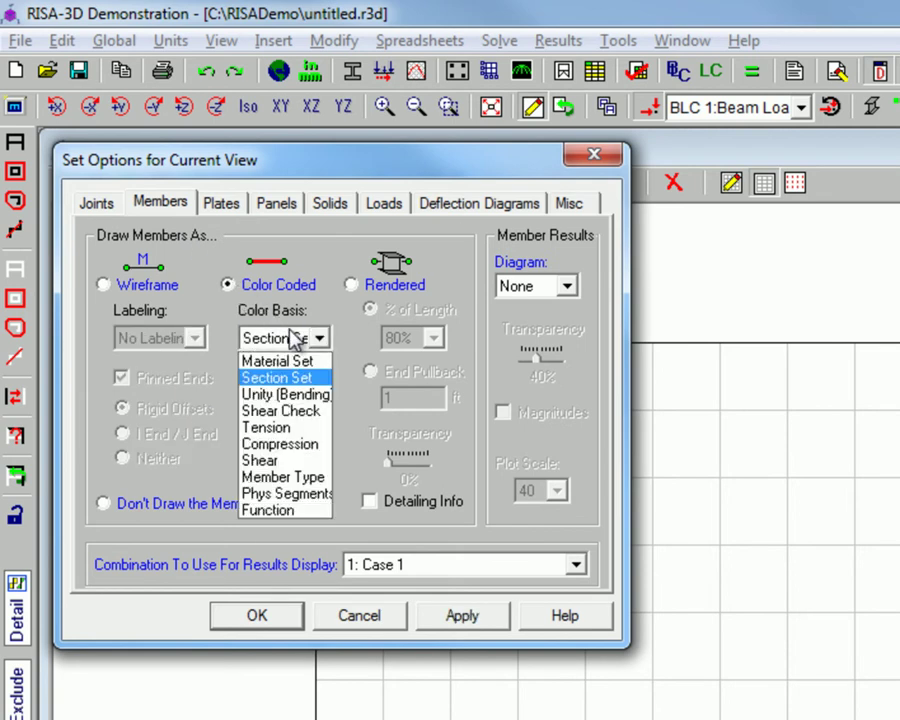
click(292, 395)
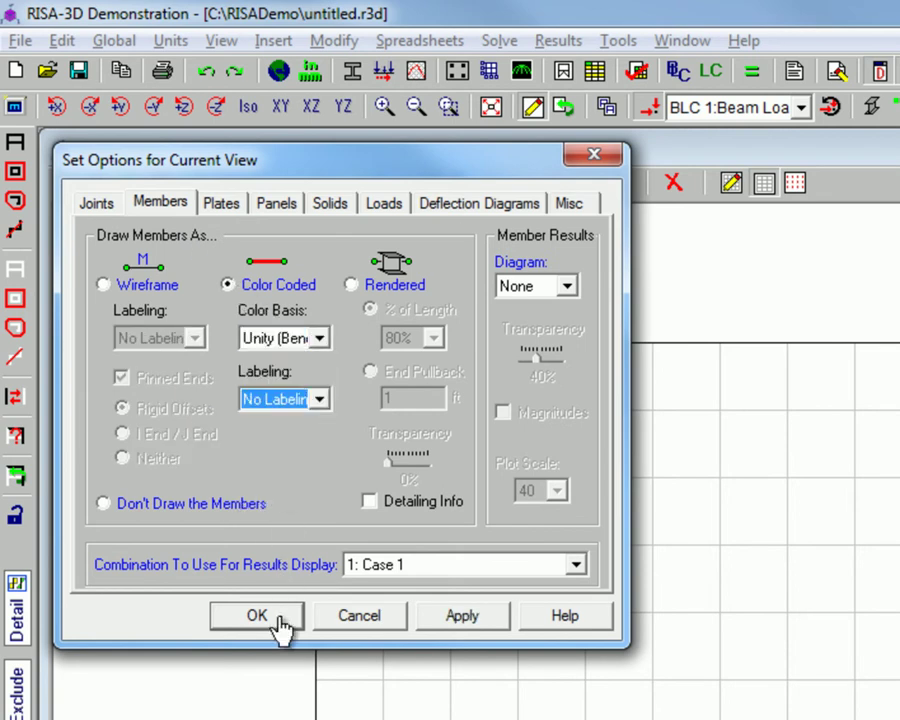
click(567, 287)
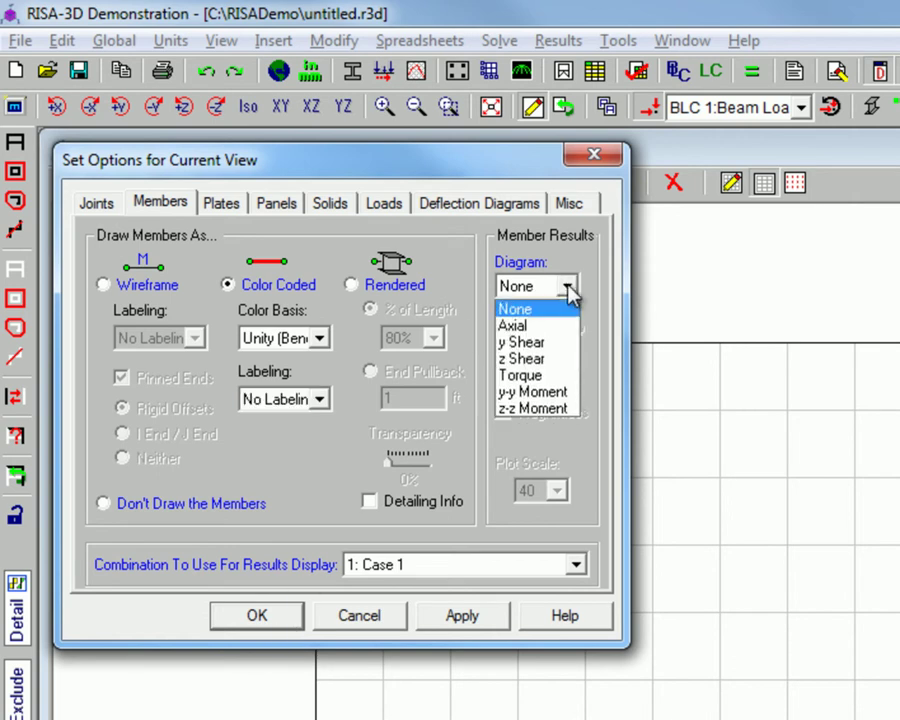
click(549, 410)
click(257, 615)
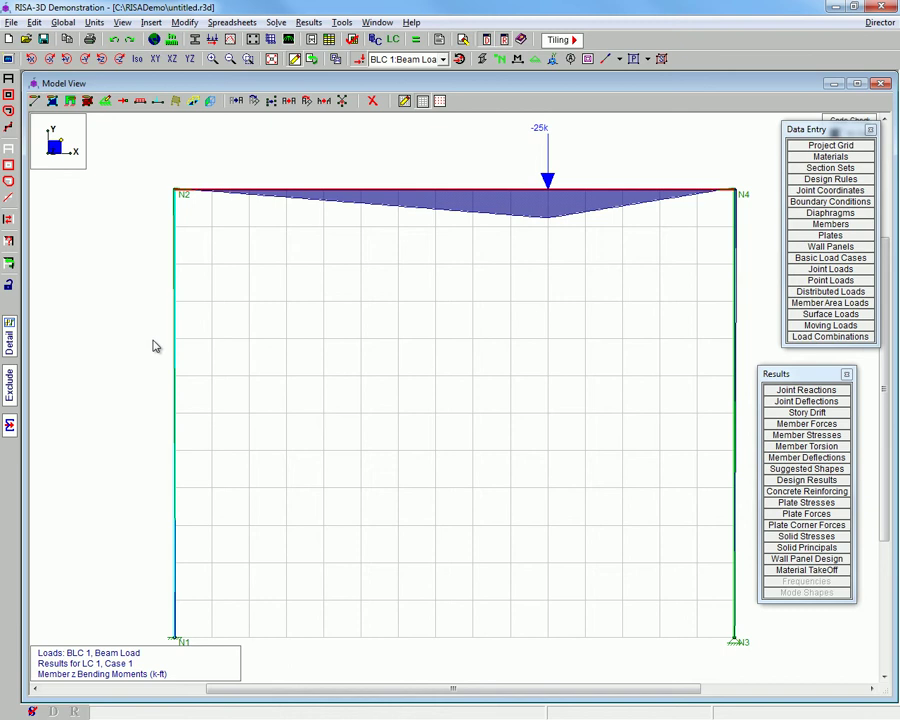
Step: Close the Data Entry list and set the member result diagram to None
double_click(836, 131)
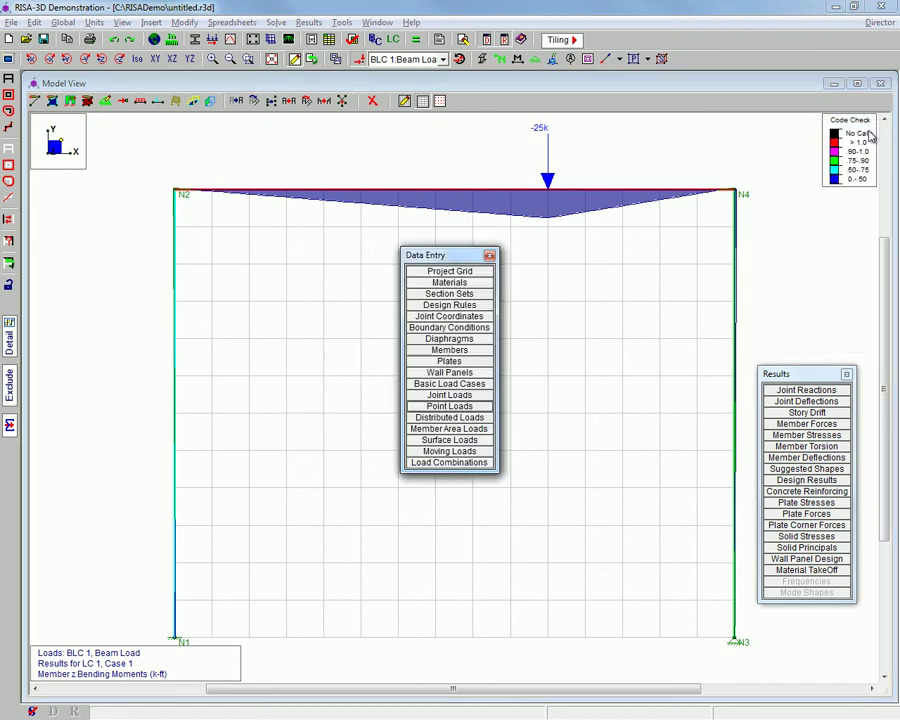
click(489, 255)
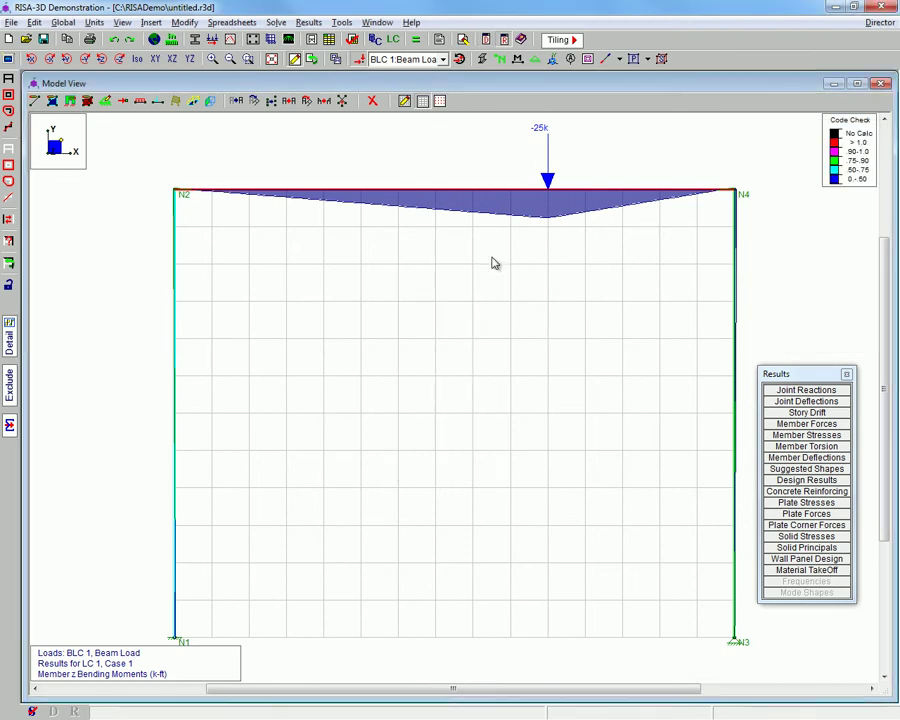
click(14, 60)
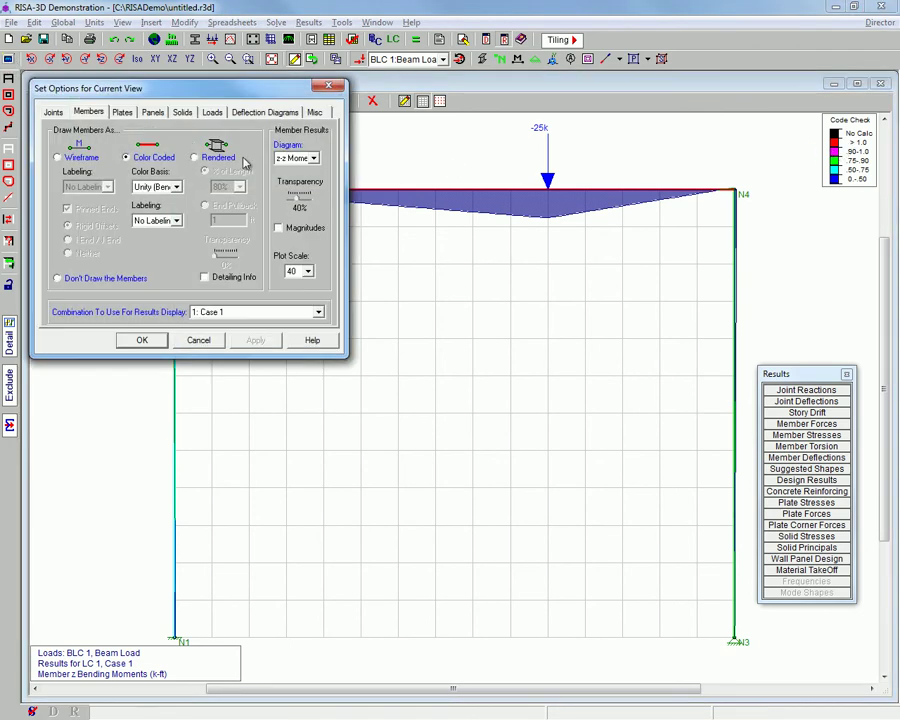
click(281, 160)
click(287, 173)
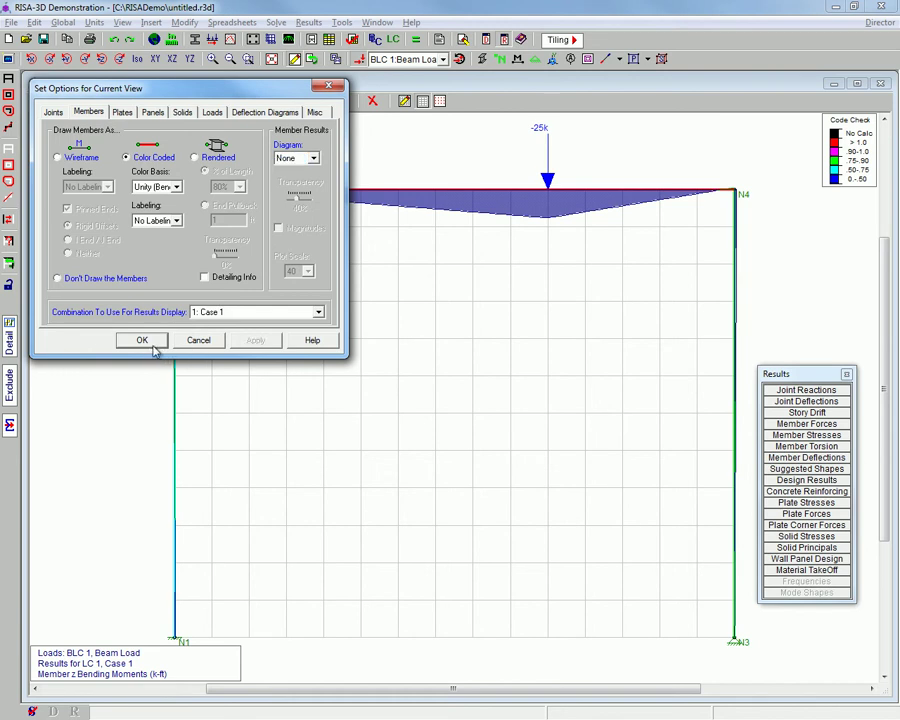
click(152, 343)
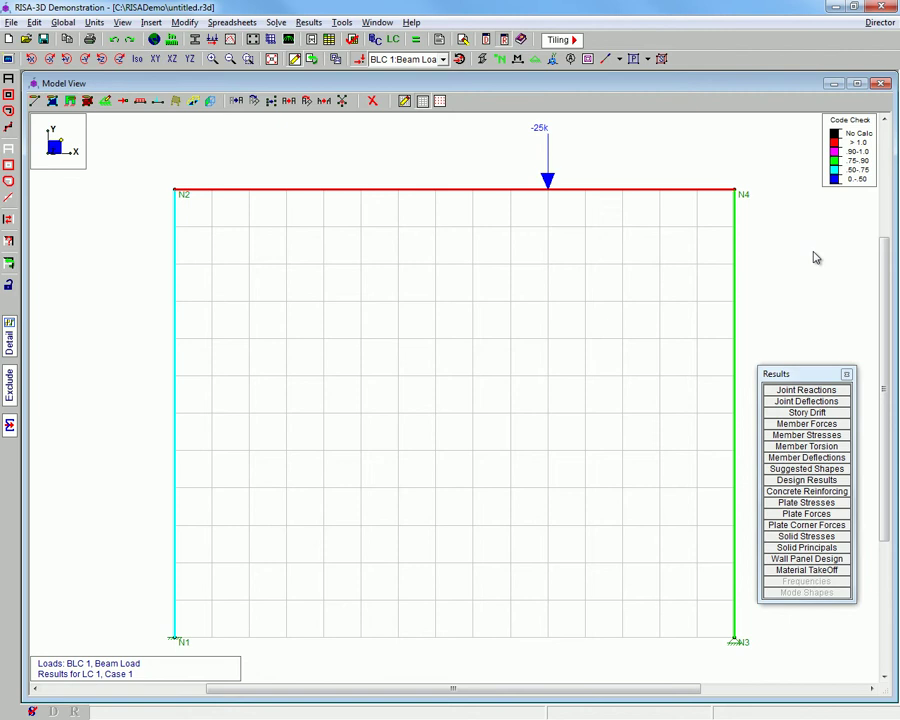
Step: Open member detail reports, paging from Left Column through Right Column to the Beam
click(308, 22)
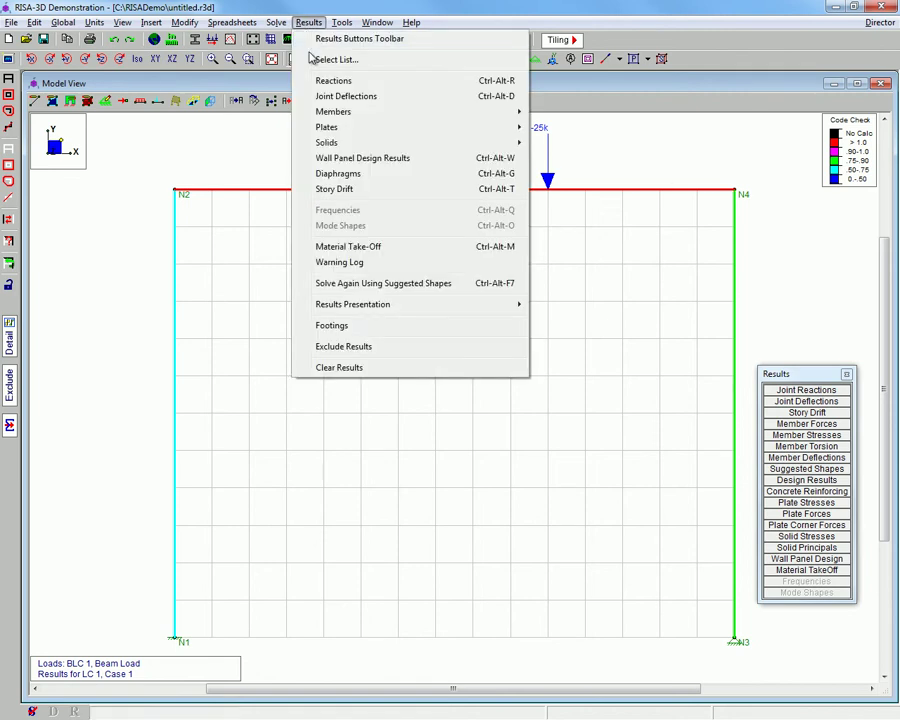
mouse_move(322, 114)
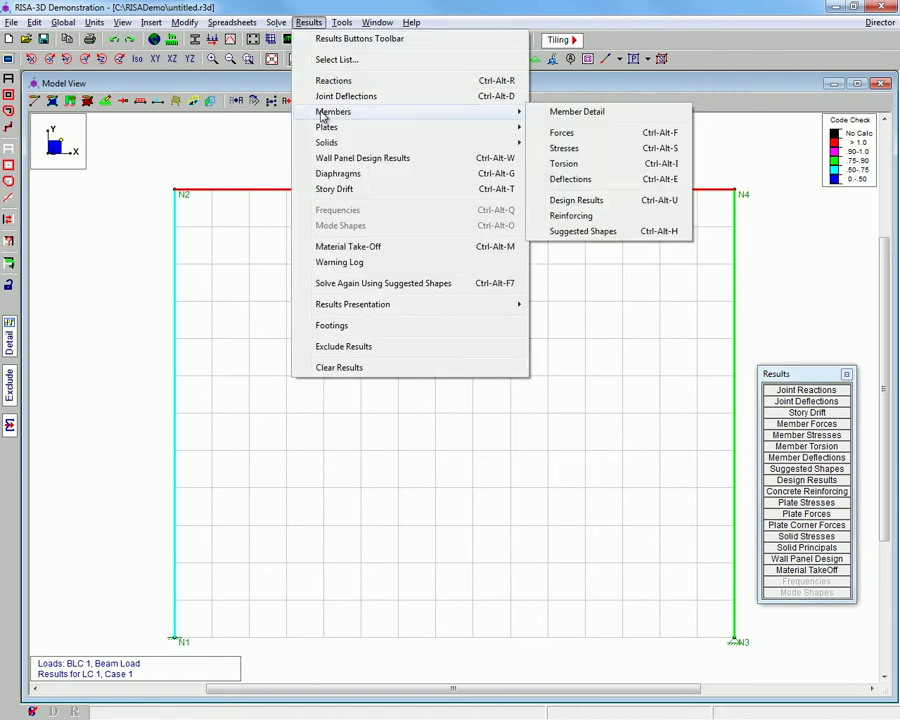
click(581, 117)
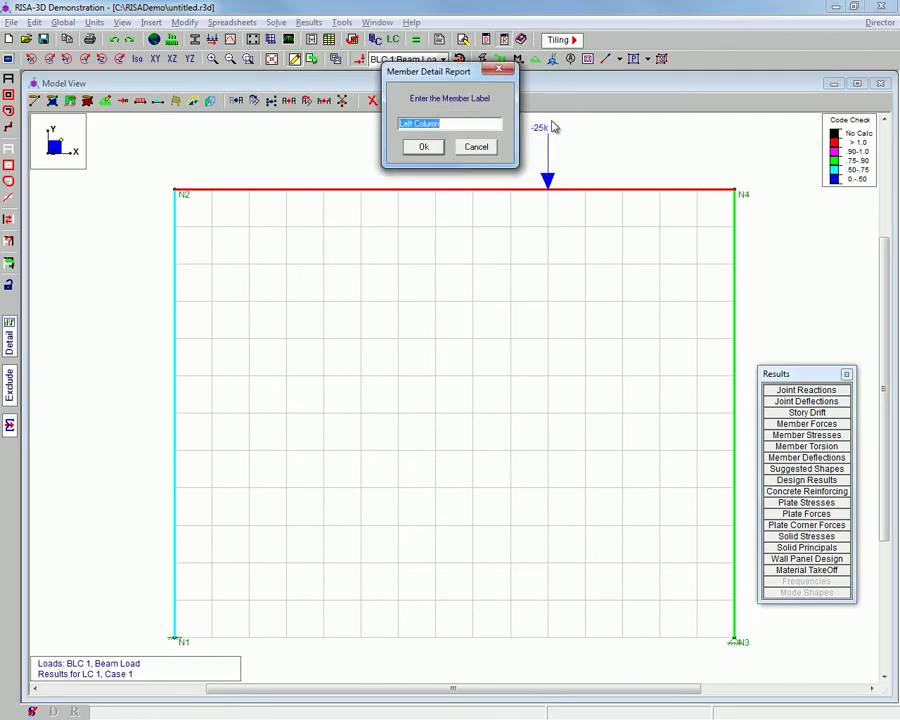
click(424, 147)
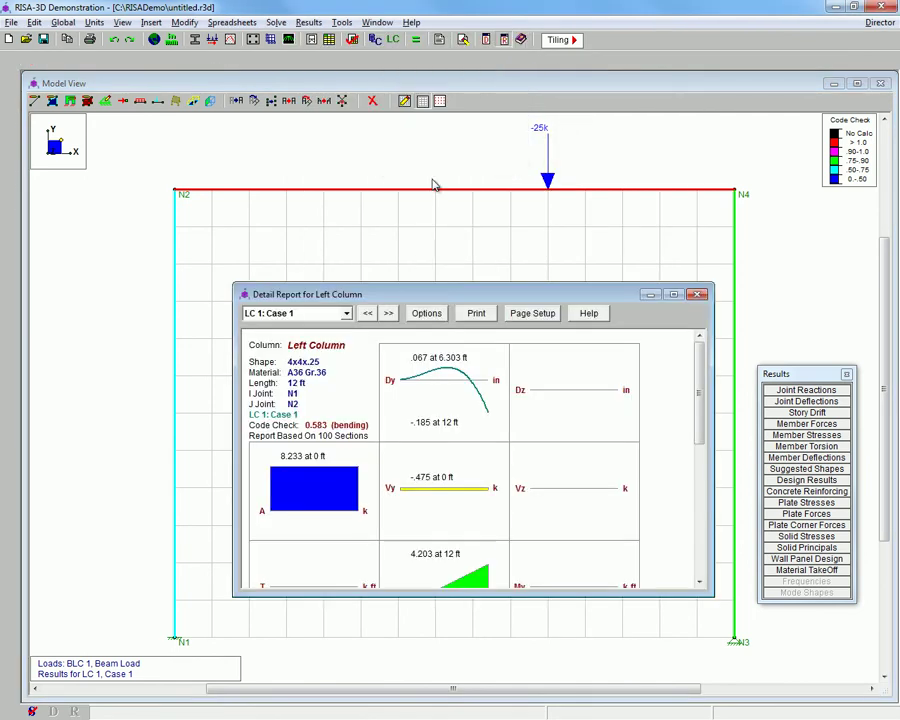
double_click(444, 292)
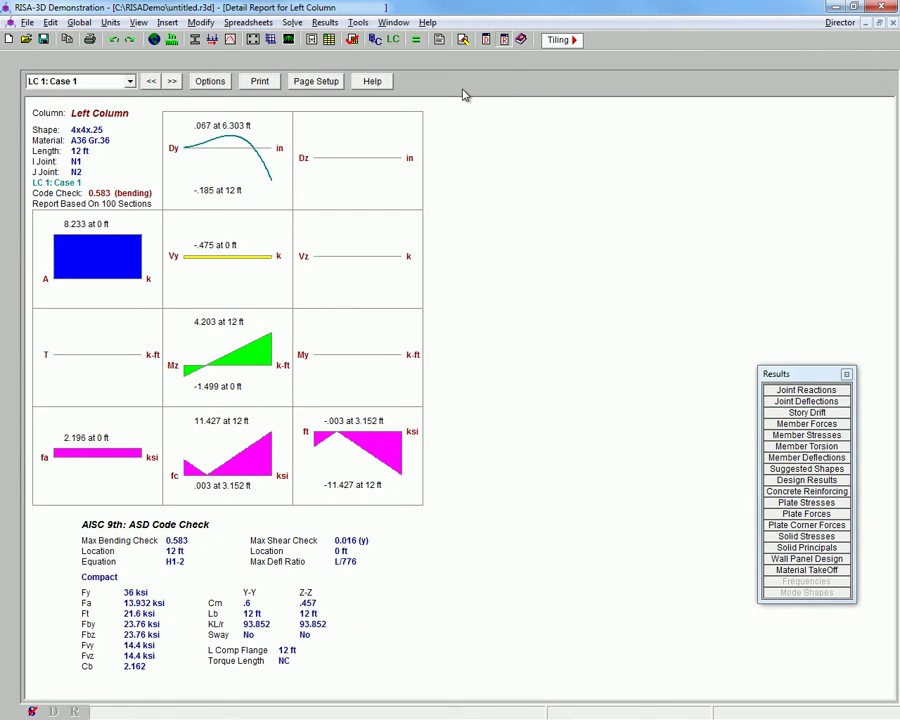
click(172, 82)
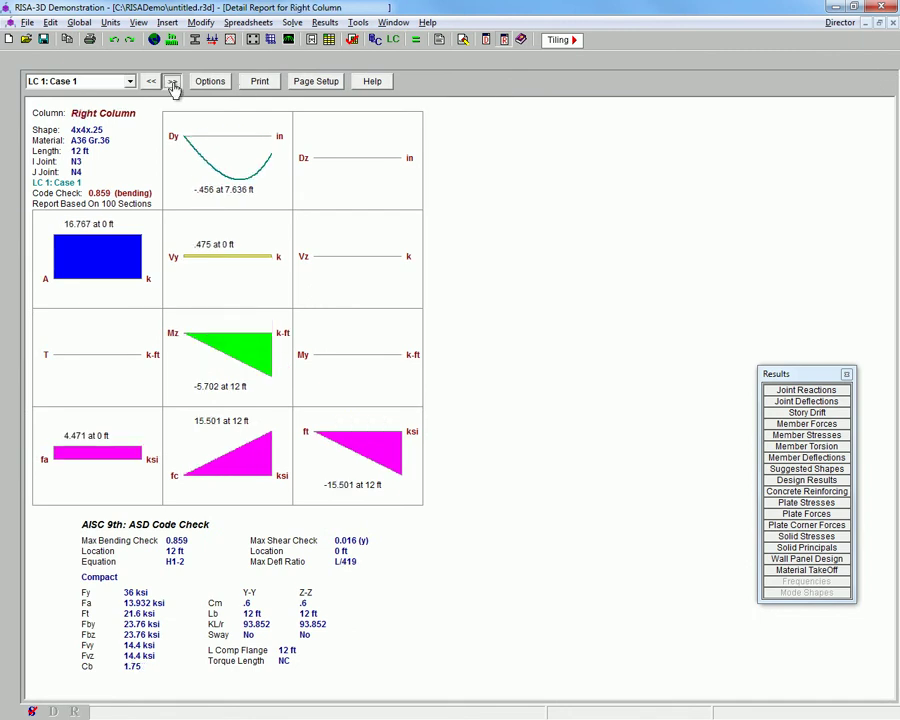
click(172, 82)
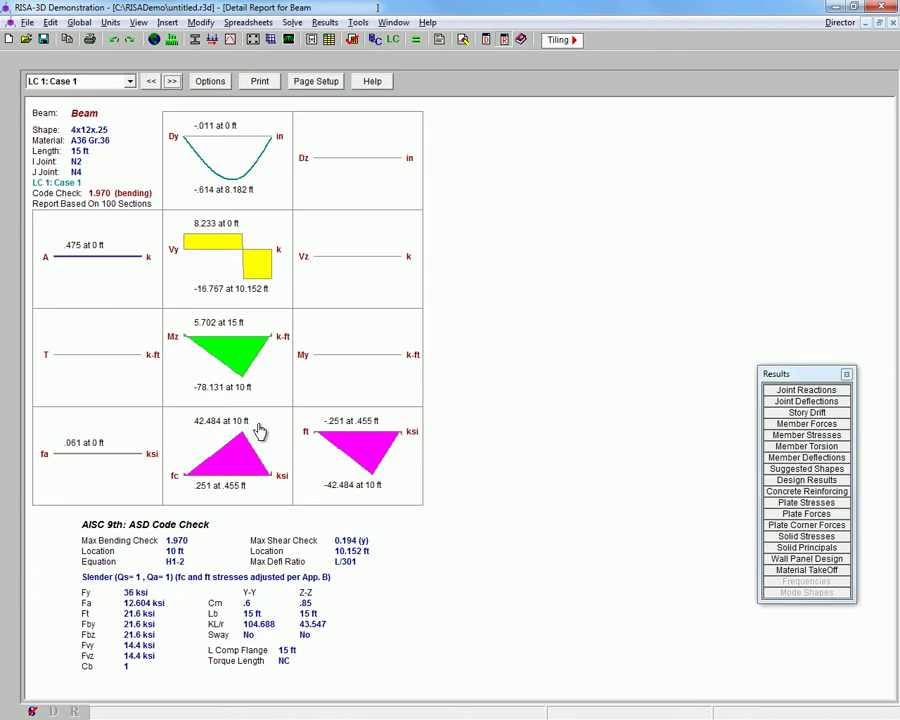
Step: View the beam's bending compression stress plot, then close the beam report
click(259, 430)
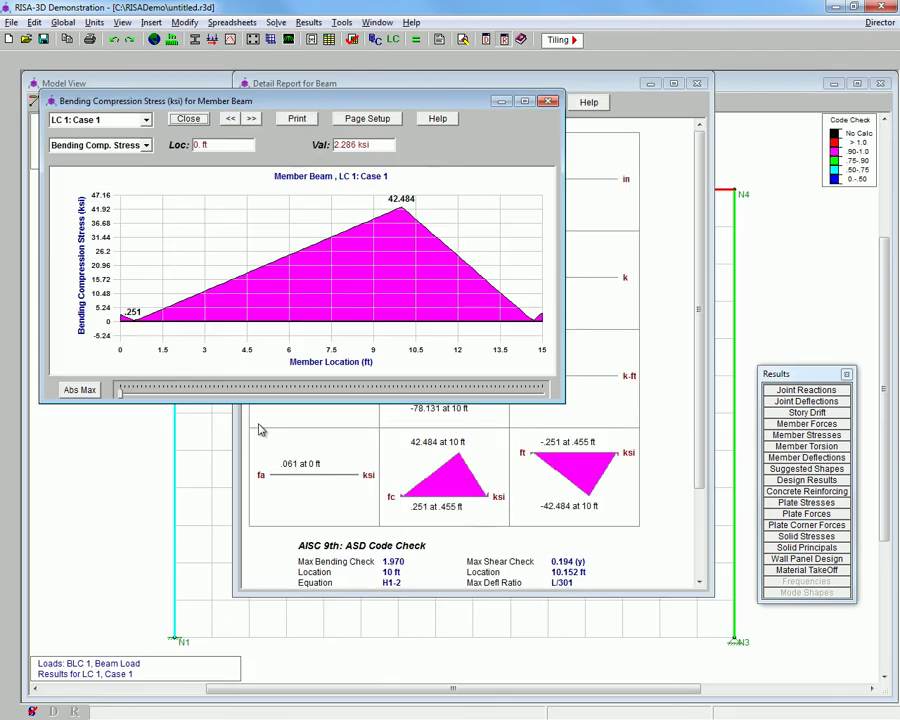
click(548, 101)
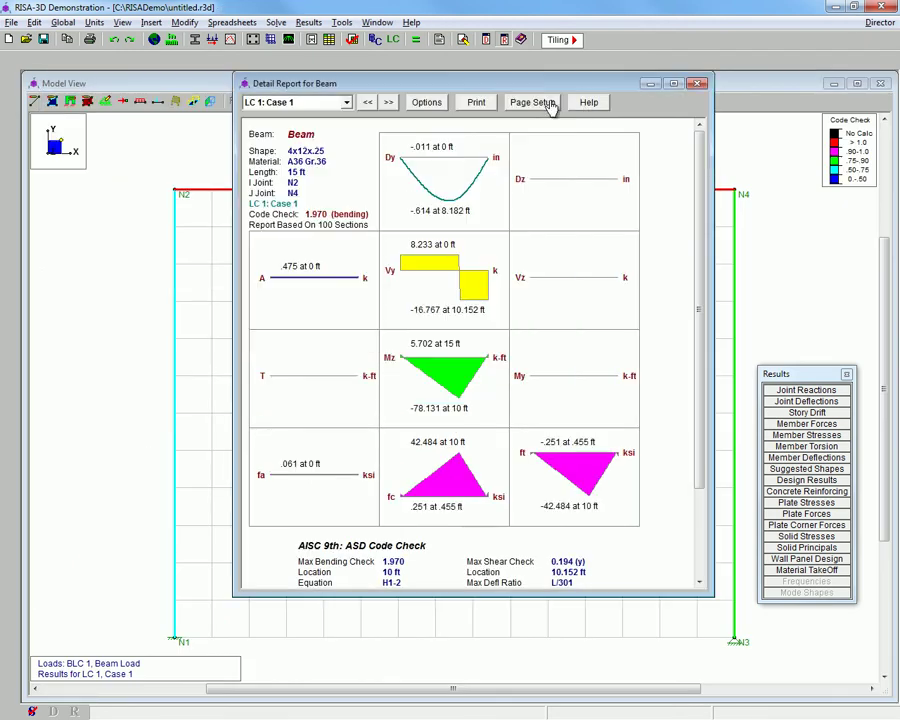
click(697, 83)
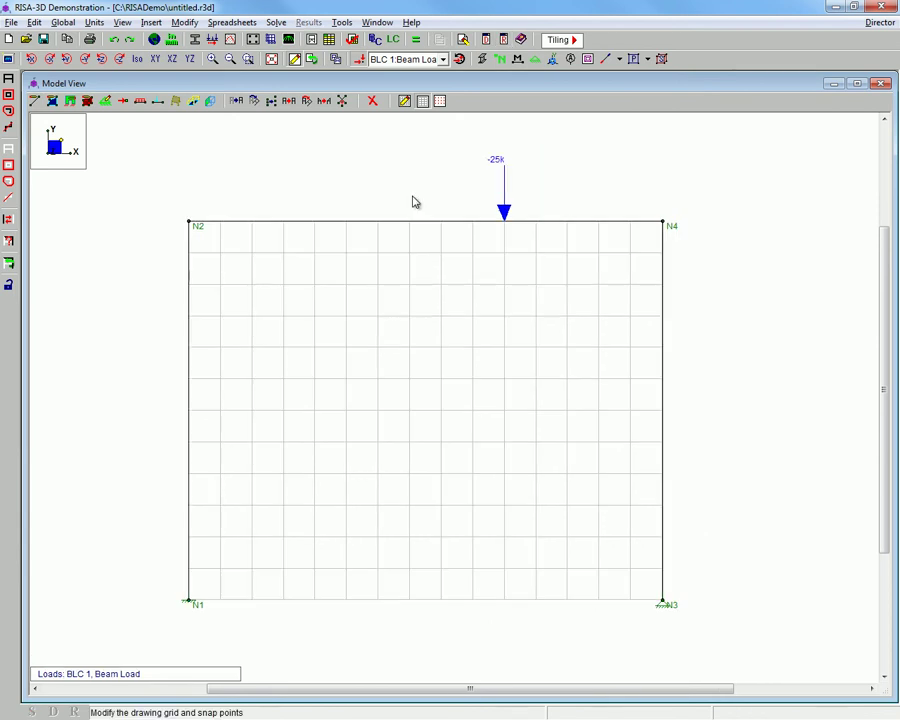
Step: Set the drawing grid's Y increments to 24@1
click(405, 101)
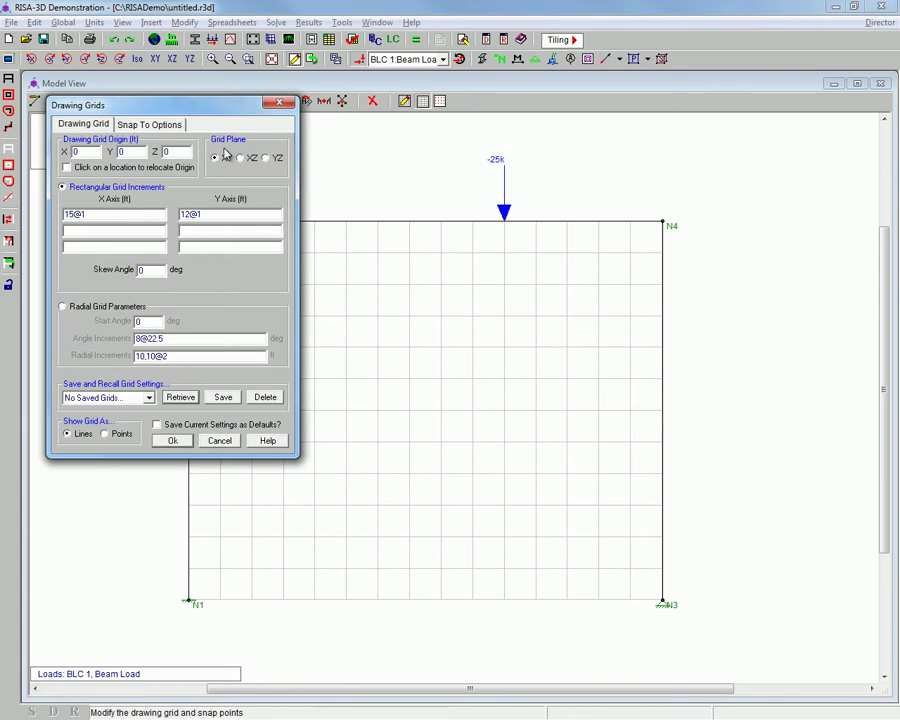
double_click(190, 214)
text(24@1)
click(173, 441)
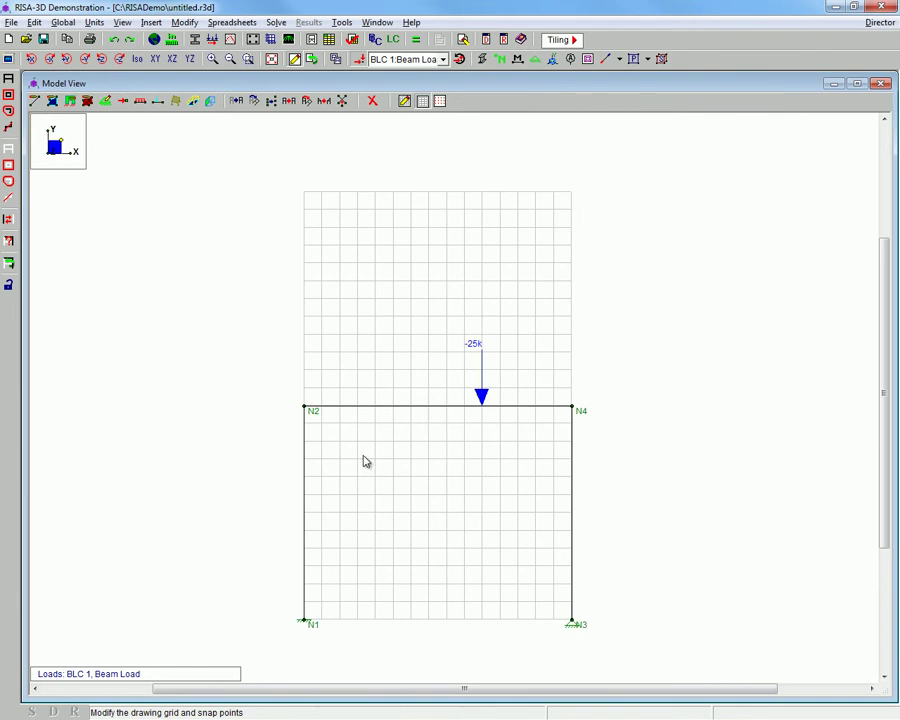
Step: Scale the selected columns by a Y factor of 2, excluding the beam
click(367, 414)
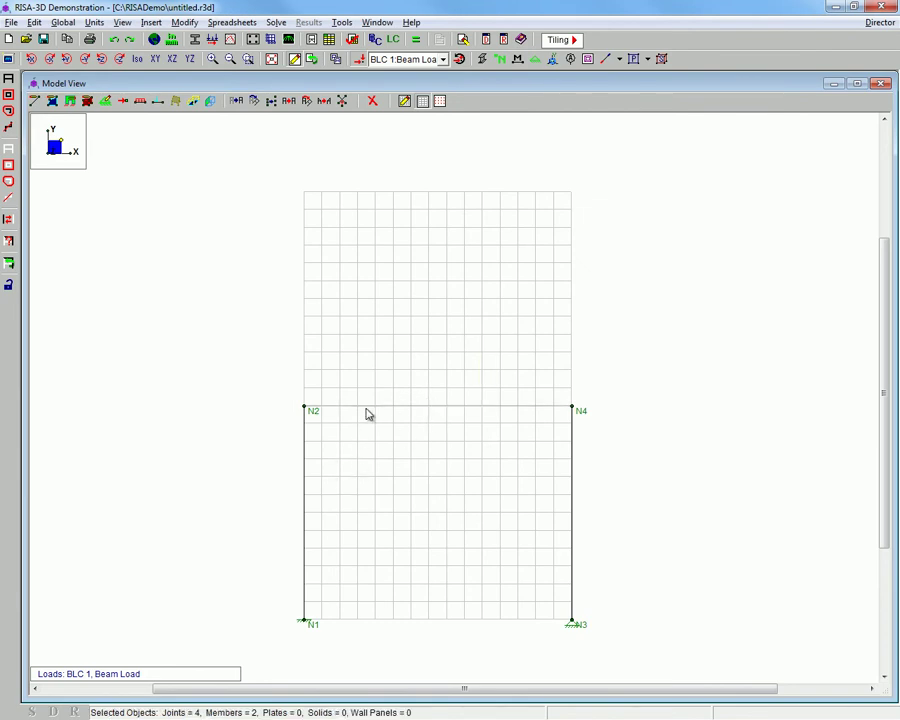
click(183, 22)
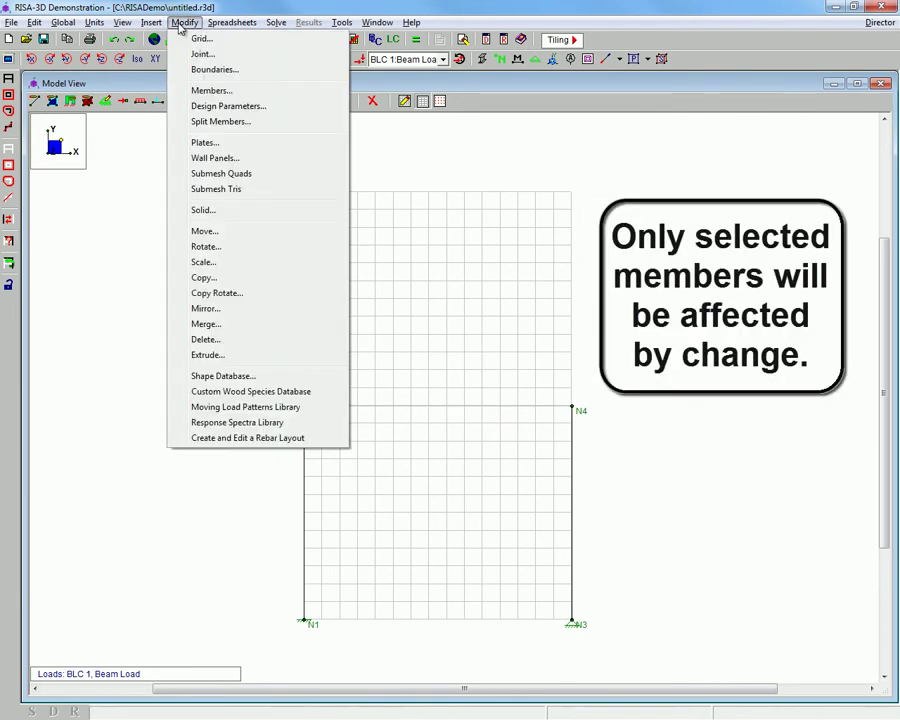
click(200, 263)
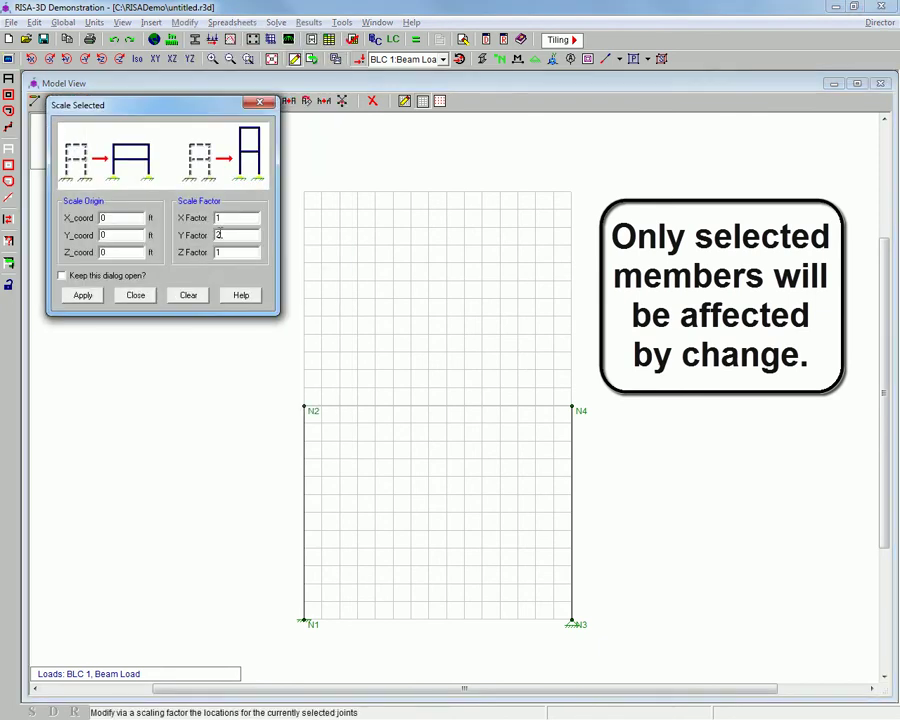
click(84, 296)
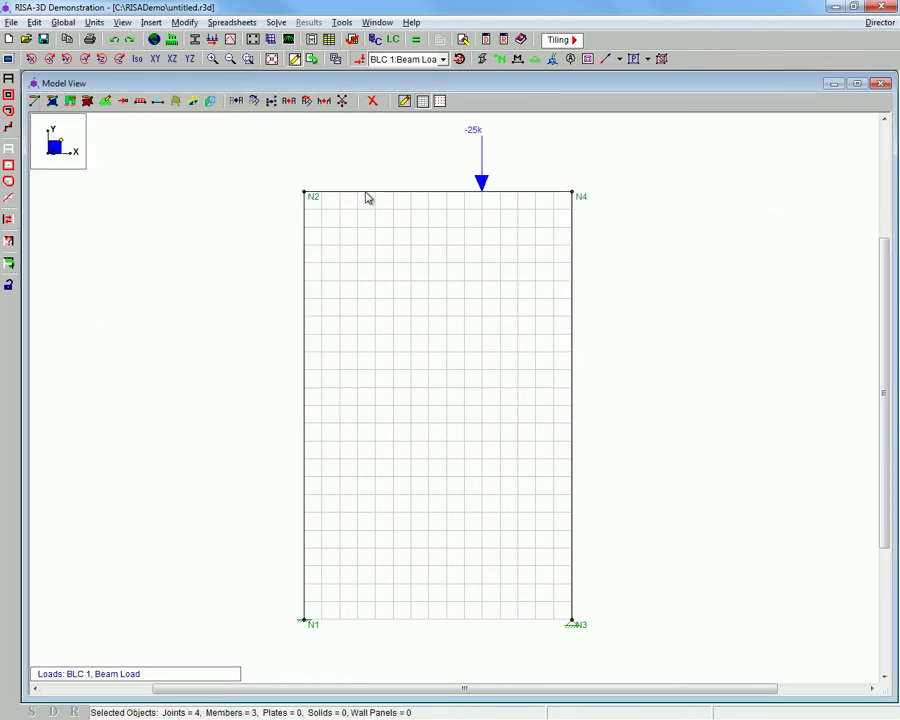
Step: Define a 4x16x.25 tube, assign it to the Beams section set, and close Section Sets
click(232, 22)
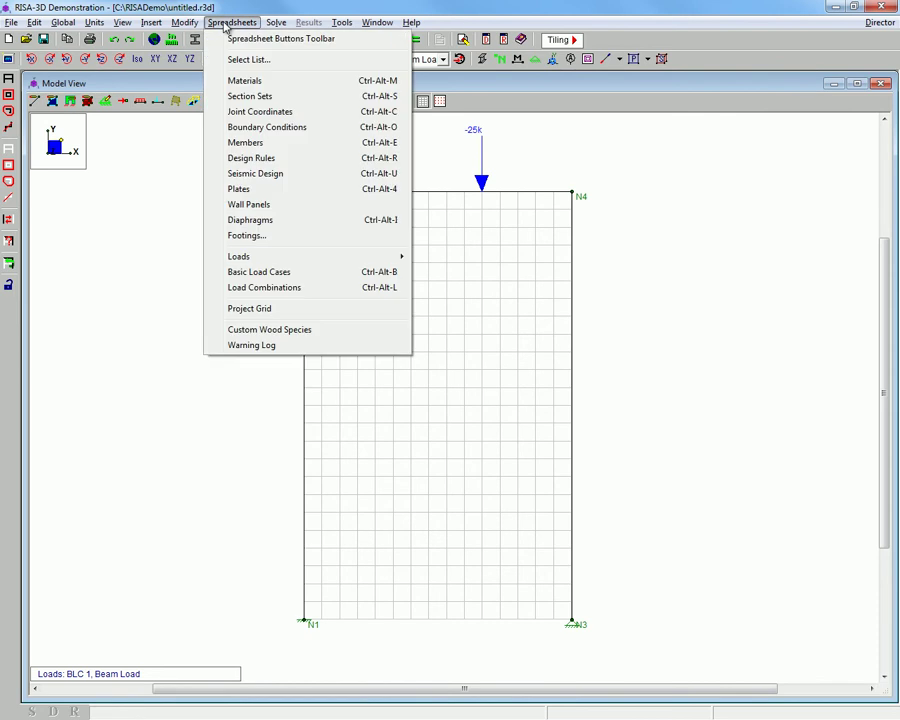
click(249, 96)
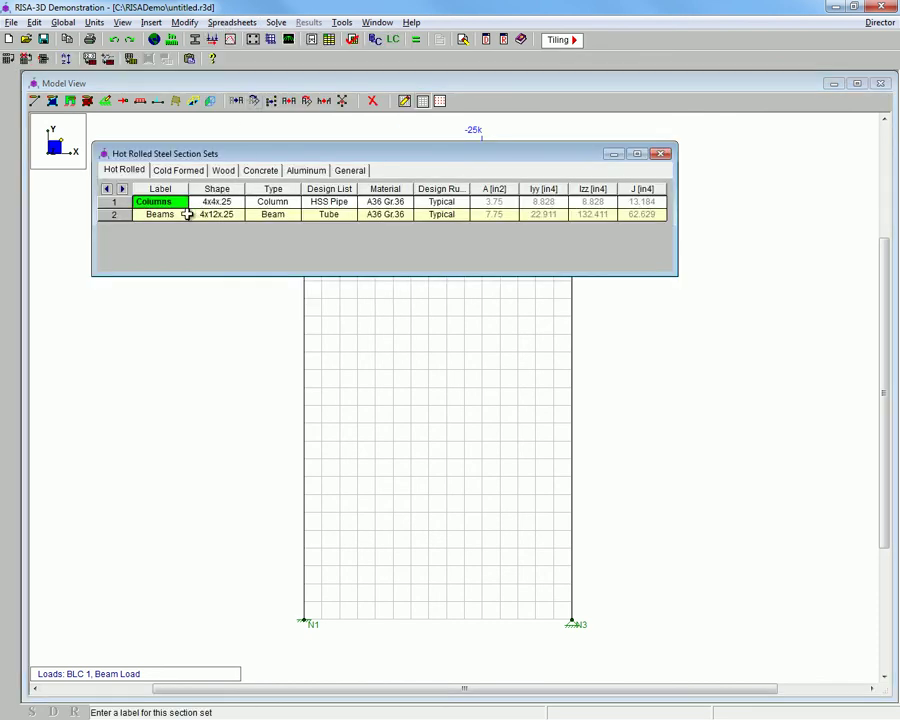
click(183, 216)
click(238, 219)
click(240, 216)
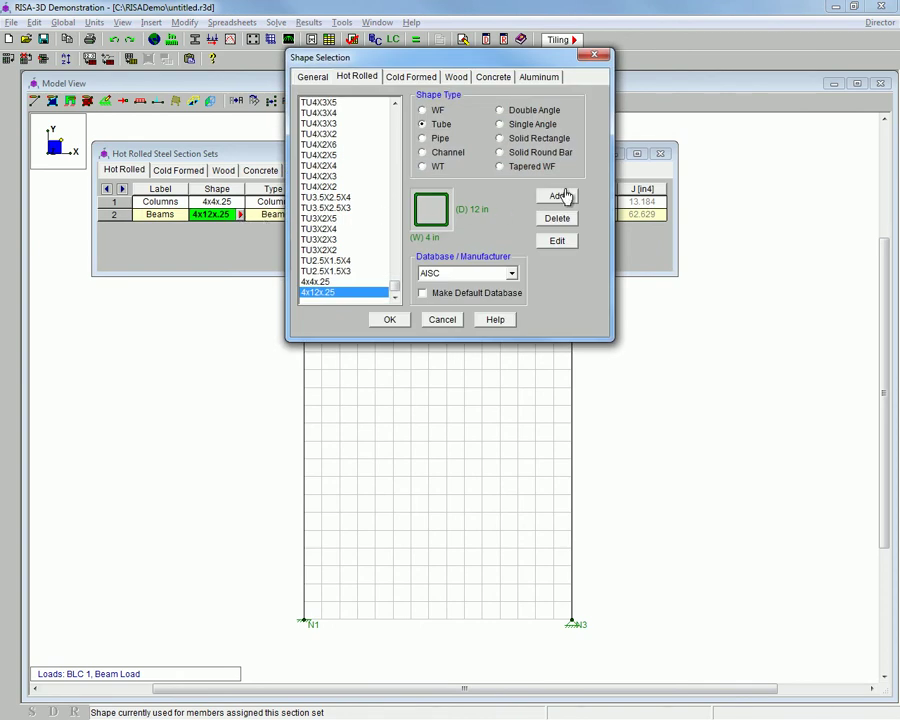
click(559, 196)
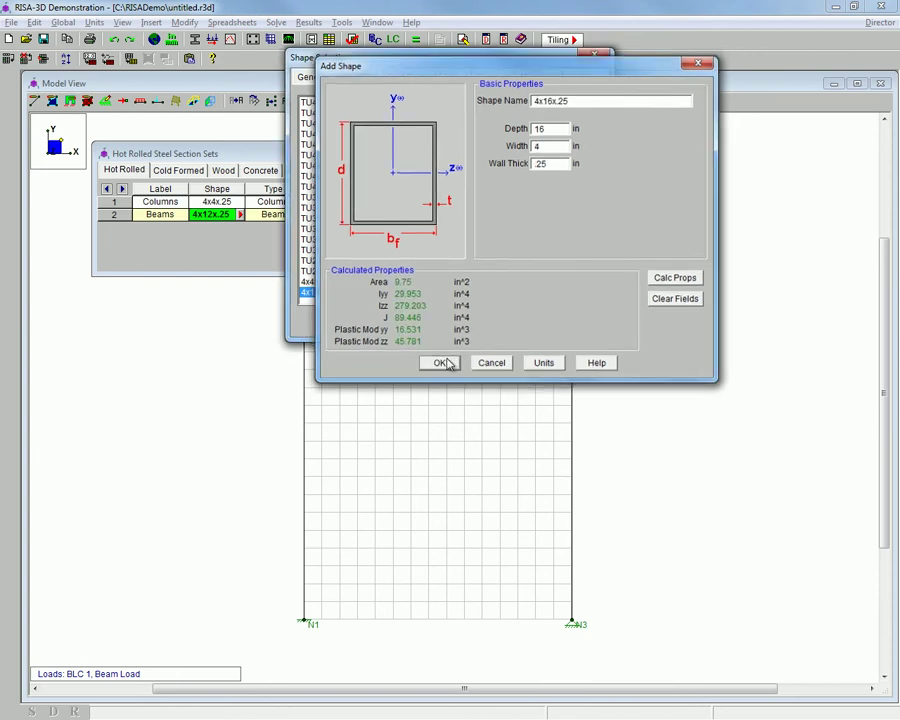
click(441, 362)
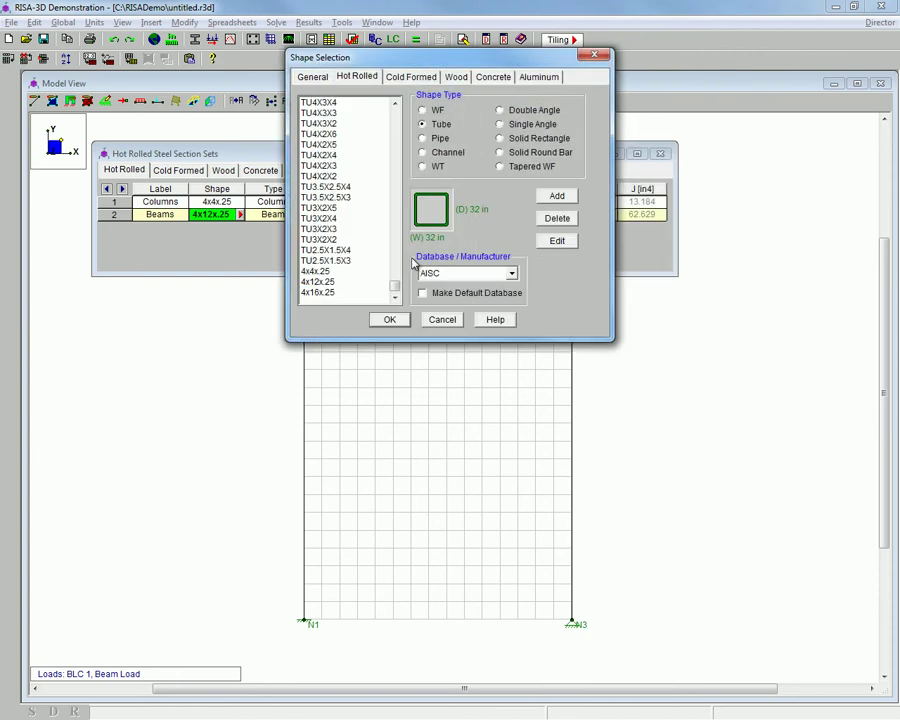
click(320, 292)
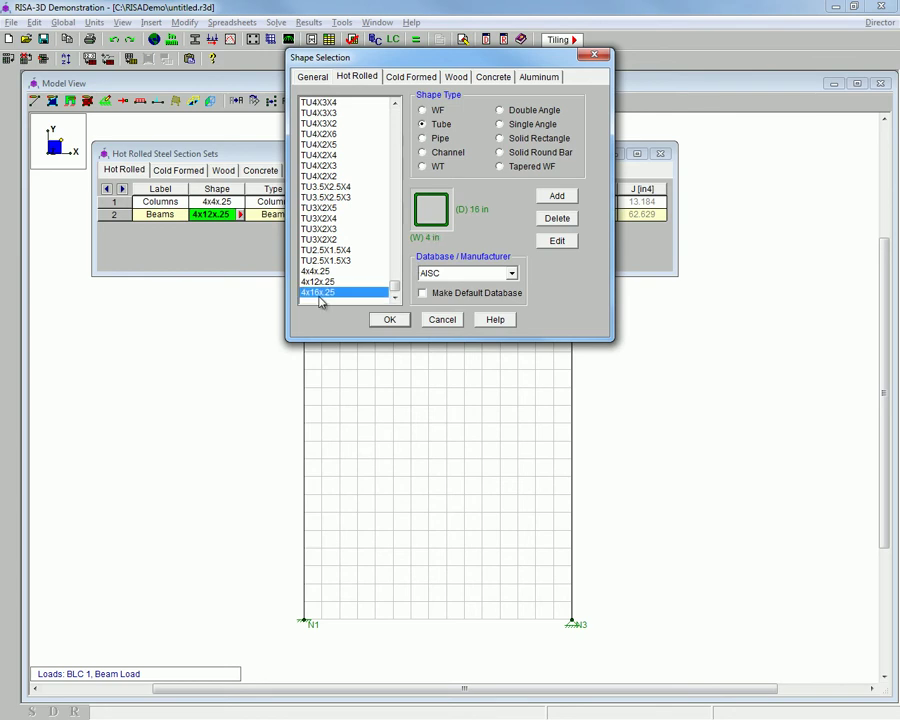
click(388, 319)
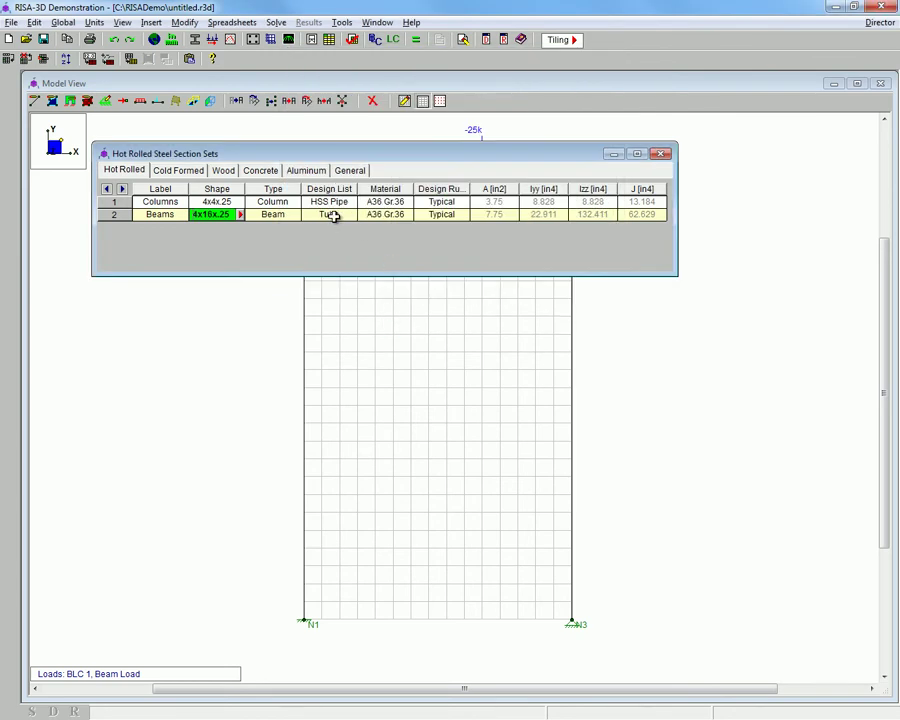
click(661, 153)
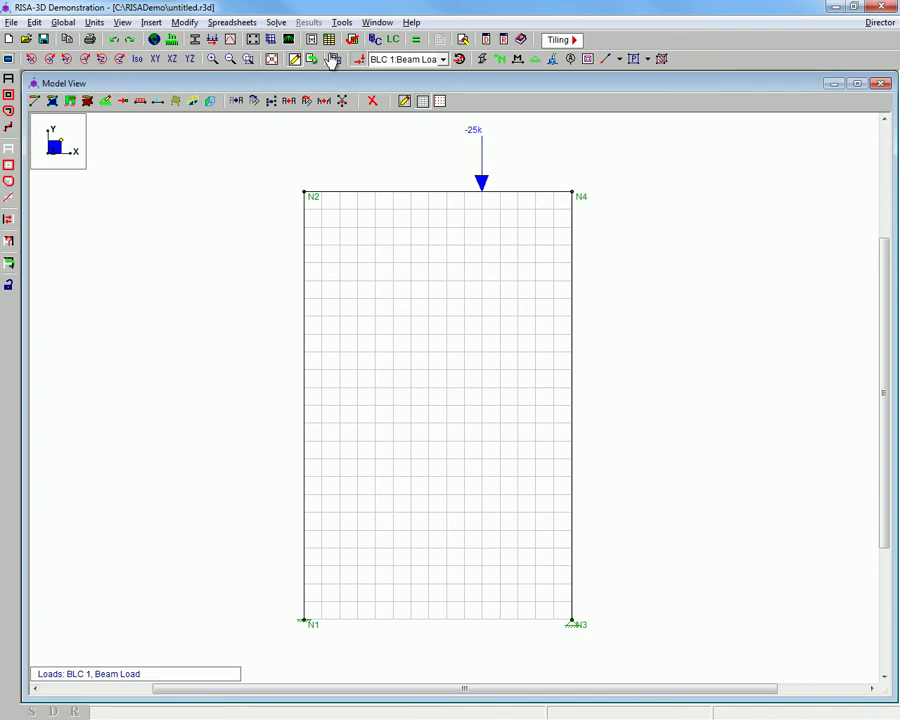
Step: Re-solve Load Case 1 on the taller frame and move the Results panel clear of it
click(284, 24)
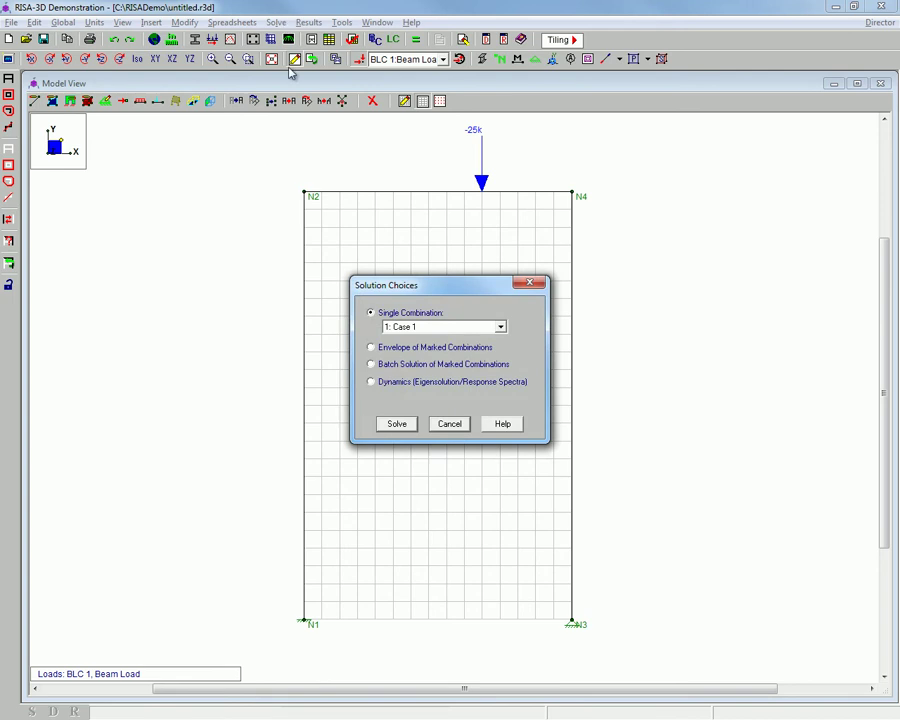
click(394, 424)
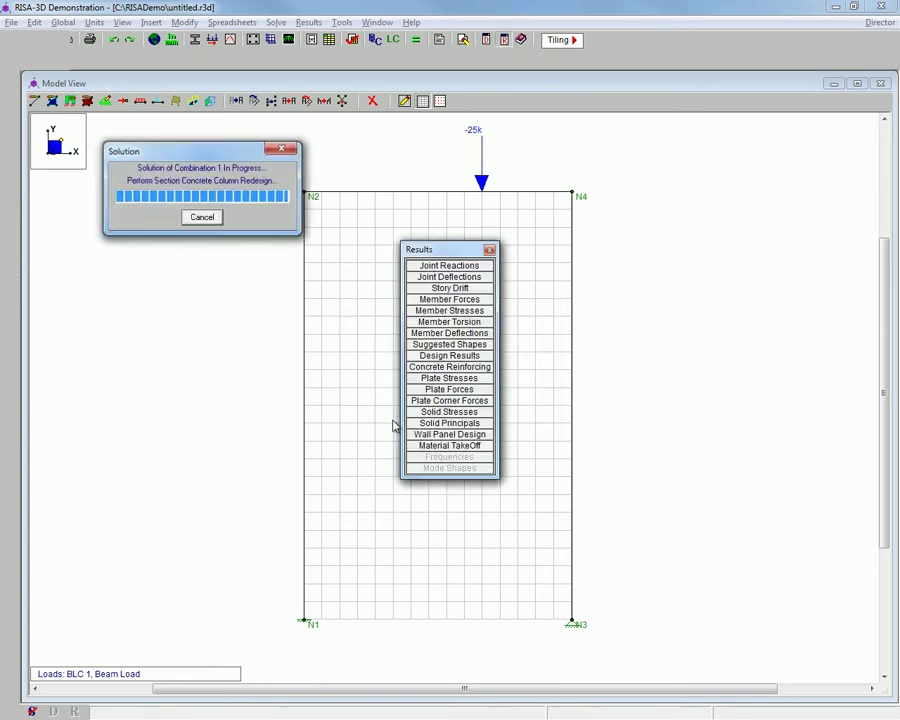
drag(444, 250, 787, 224)
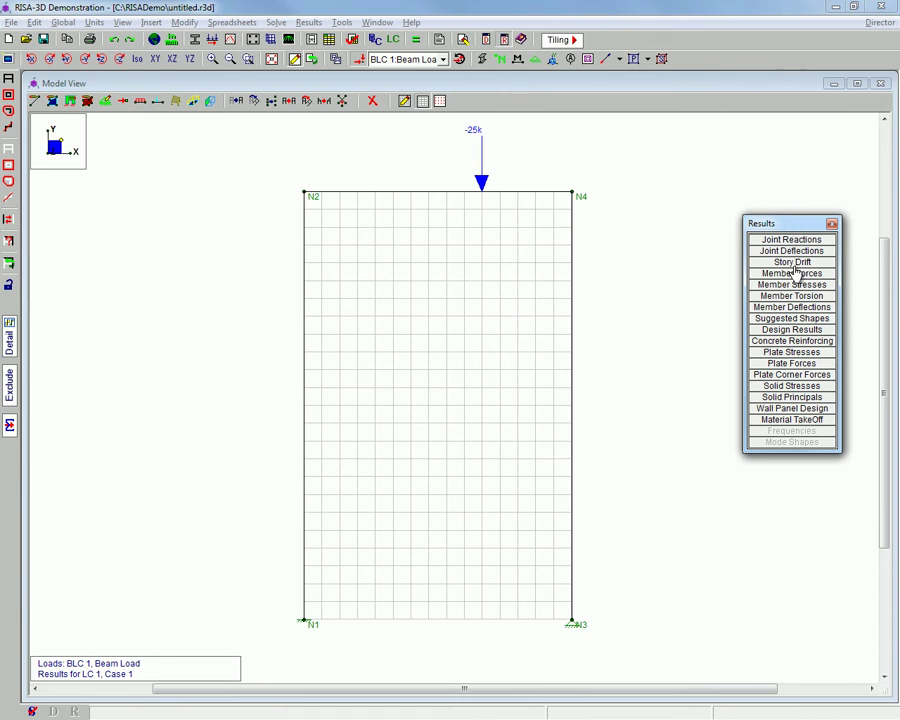
Step: Check member stresses: the beam's 28.187 ksi peak bending stress and the right column's axial stresses
click(793, 284)
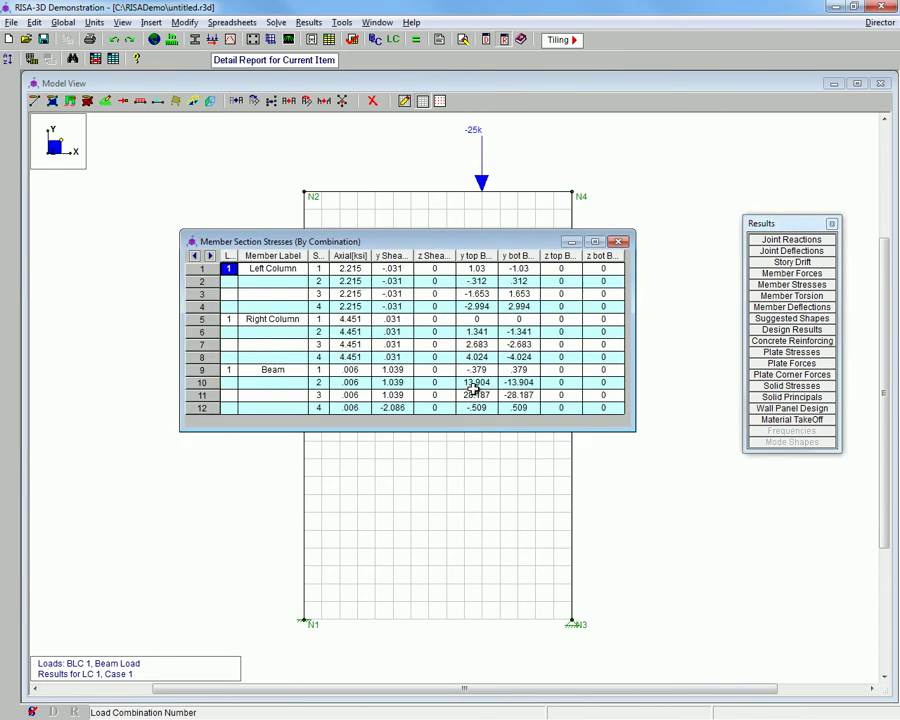
click(474, 395)
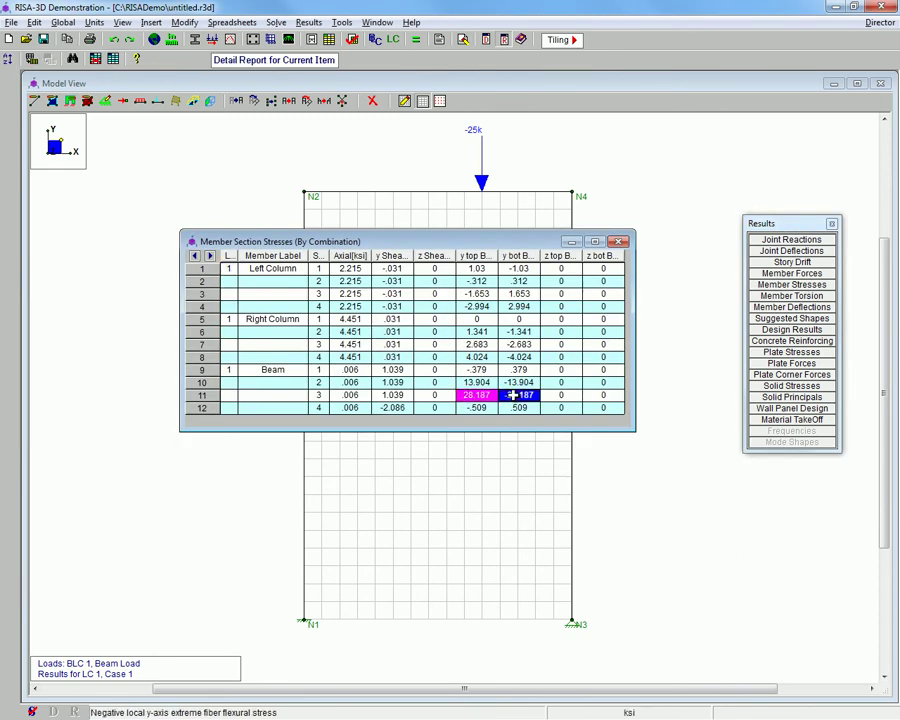
click(350, 318)
drag(350, 318, 350, 356)
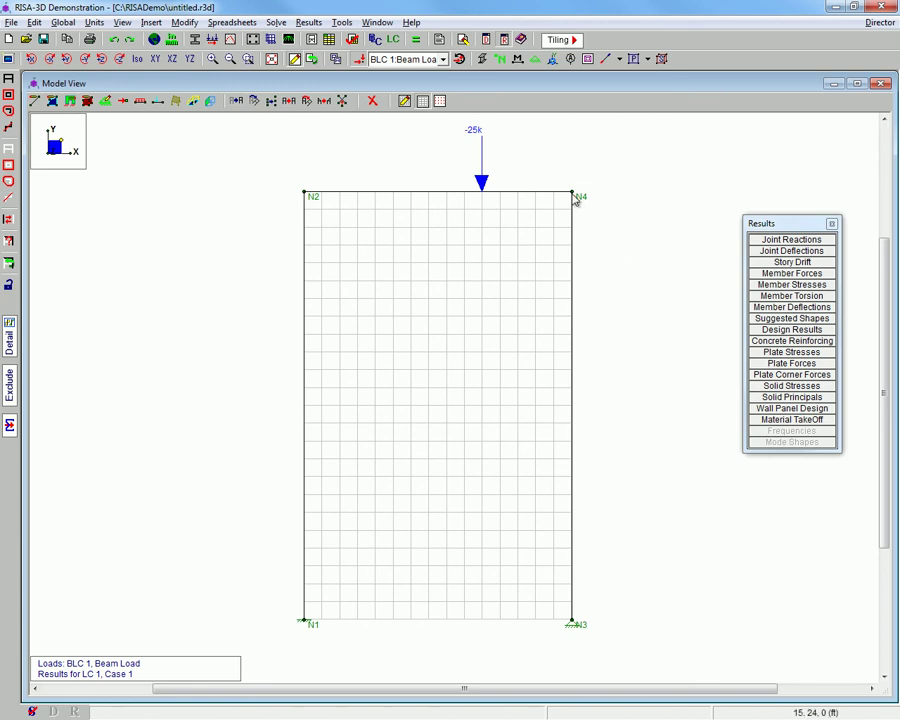
click(302, 22)
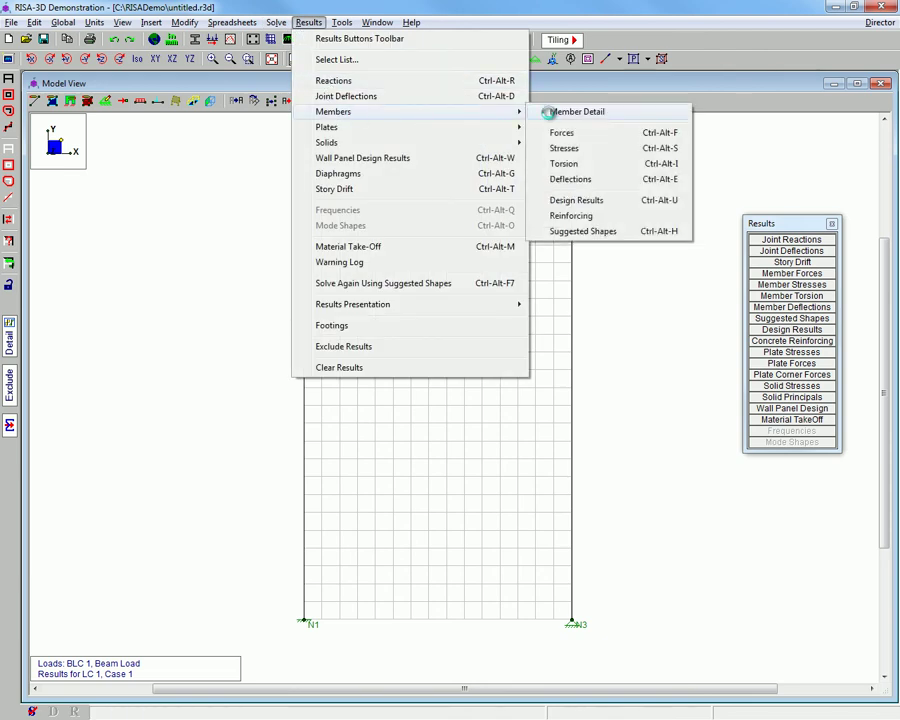
click(548, 112)
click(424, 147)
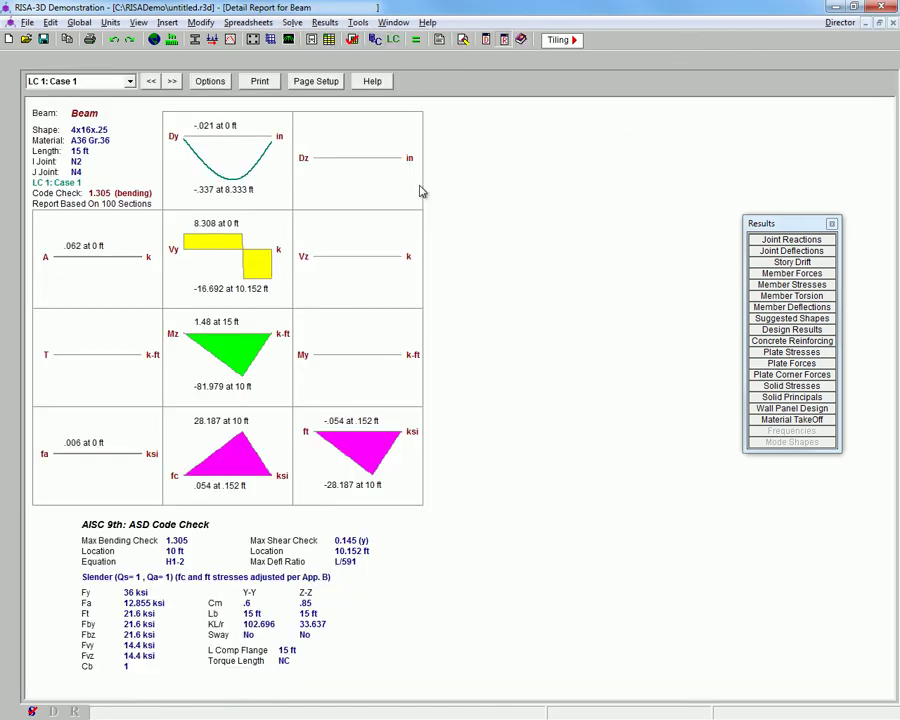
click(173, 82)
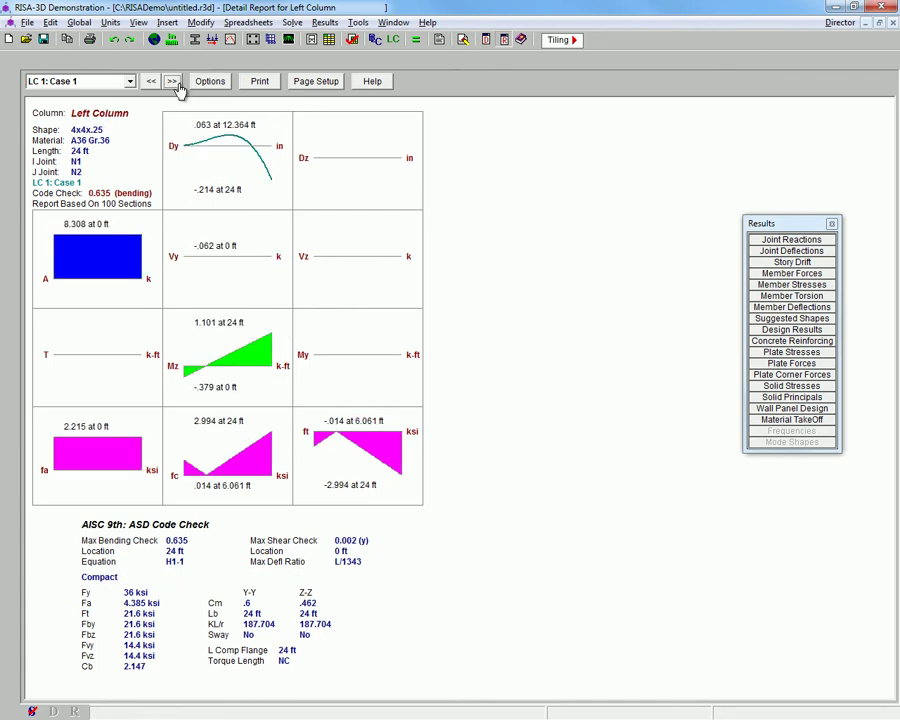
click(175, 84)
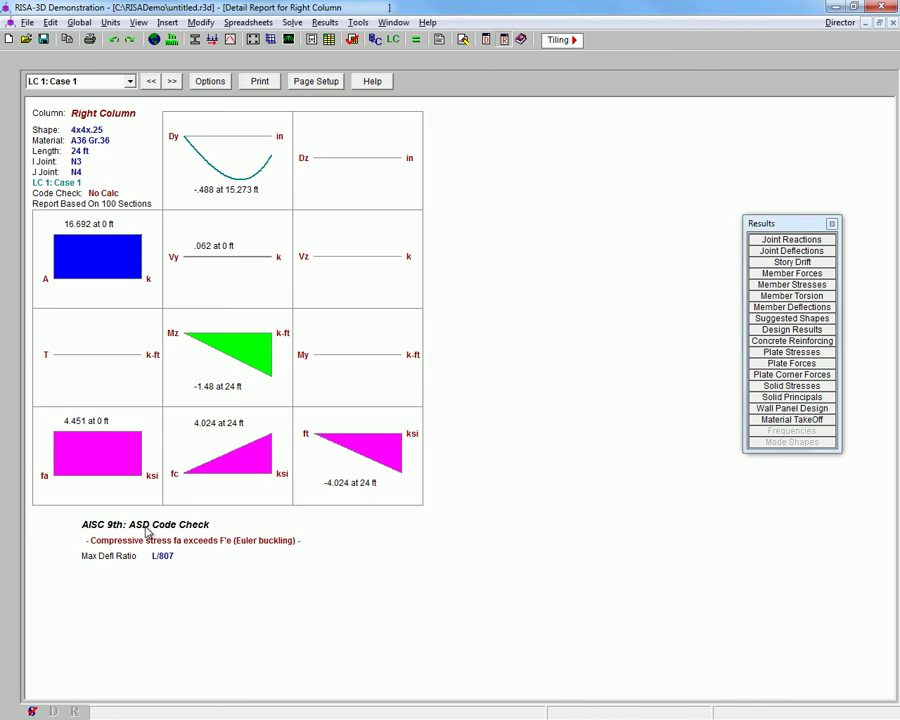
click(893, 23)
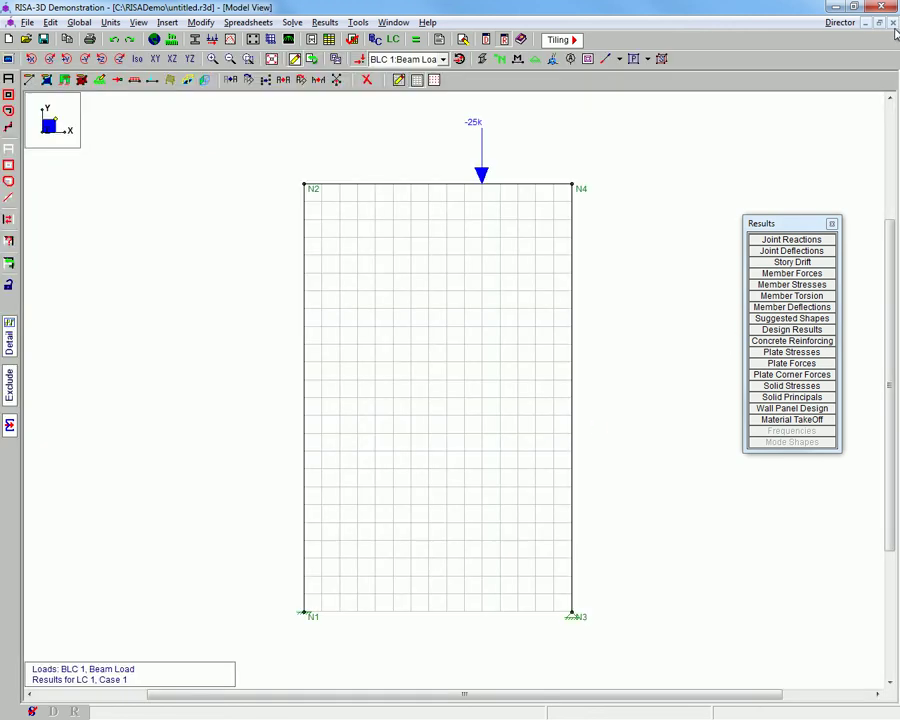